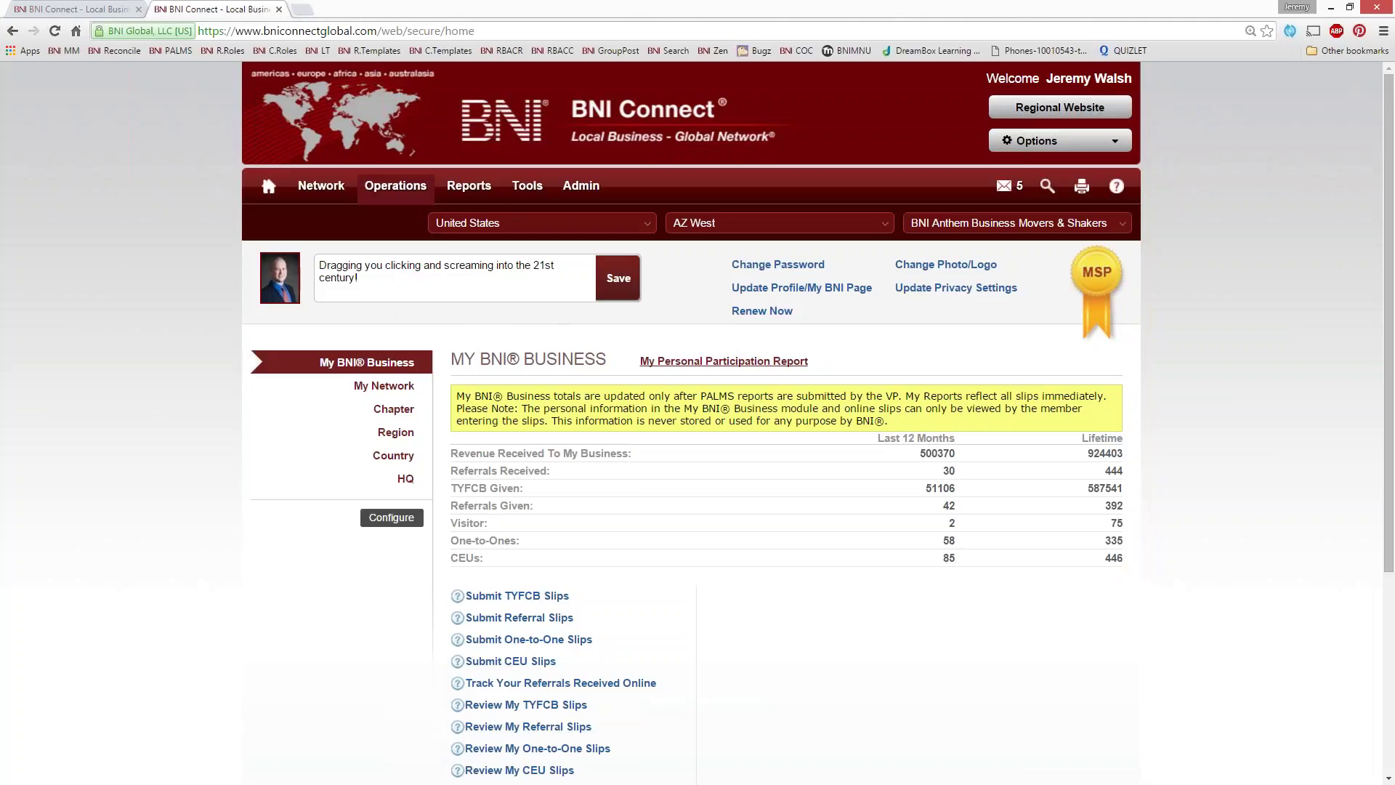
Open the chapter-level Operations page to show the Manage Visitors actions
mouse_move(395, 185)
click(407, 305)
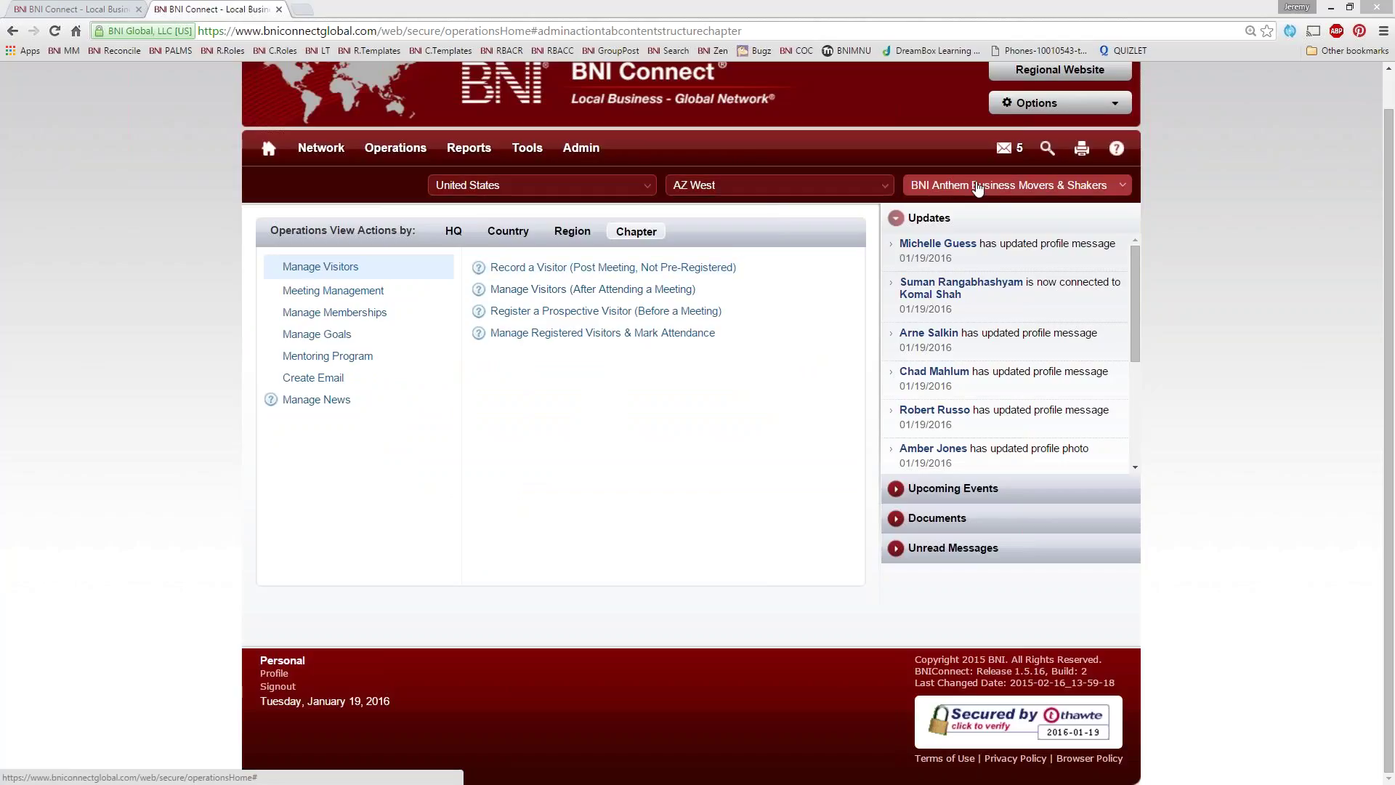
Change the region to RI Rhode Island and the chapter to BNI Wakefield
click(977, 186)
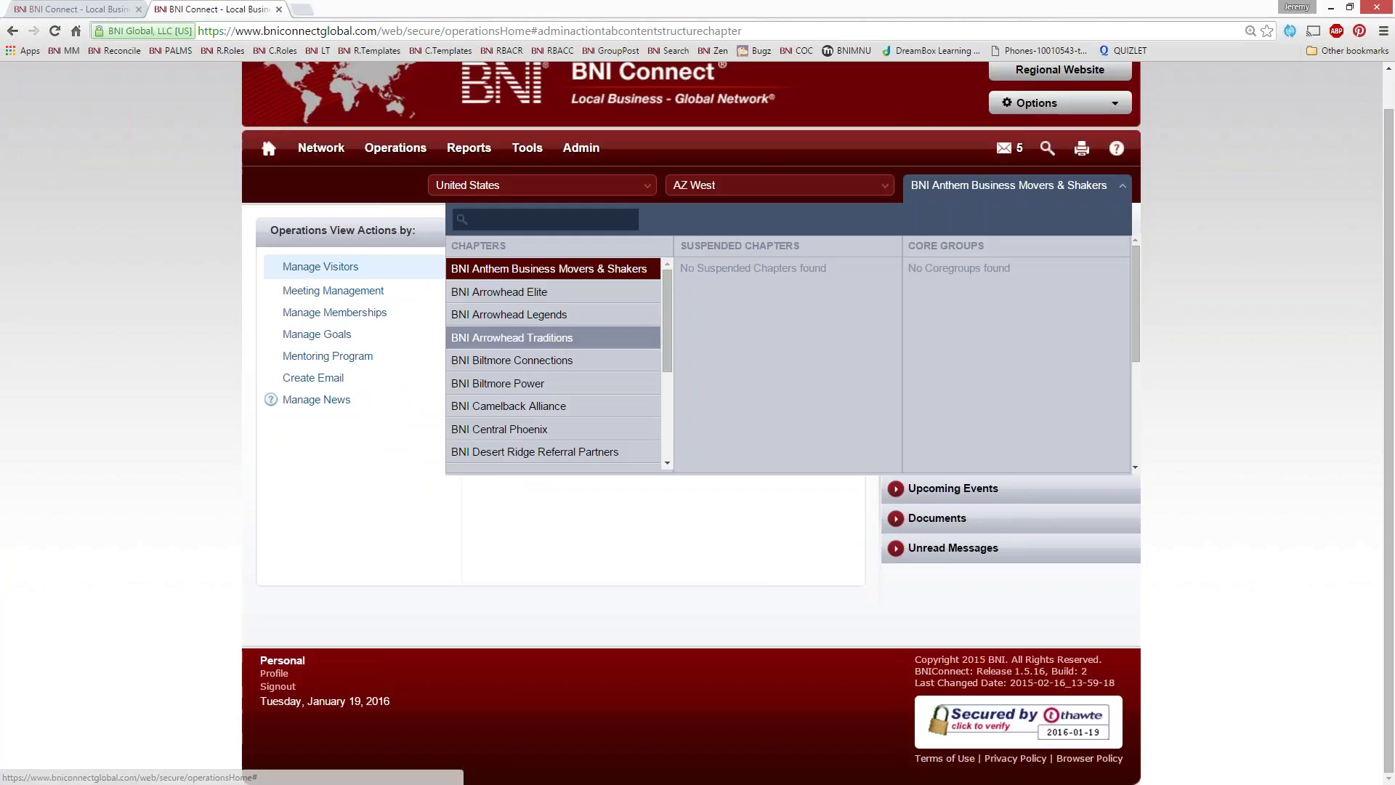
click(714, 184)
text(rho)
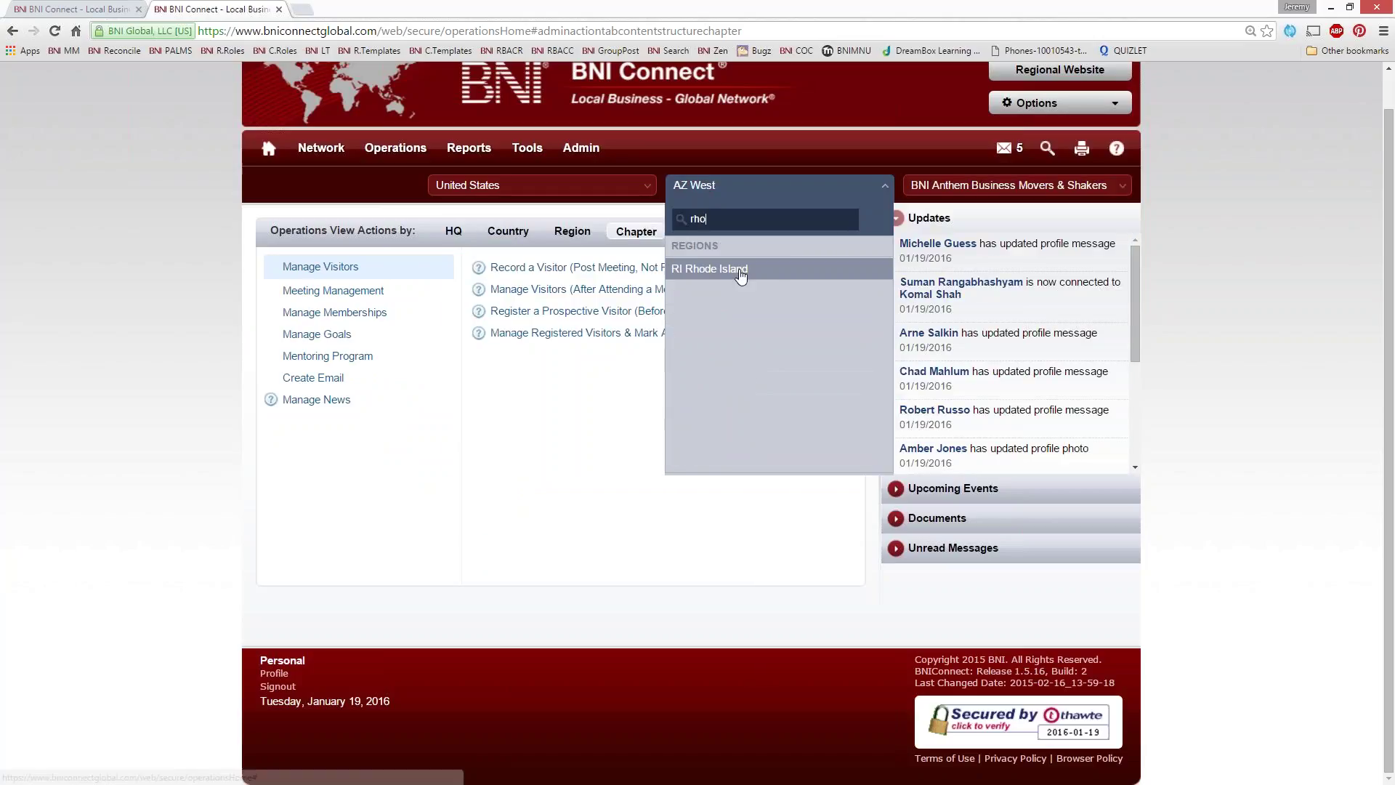
key(Return)
click(962, 187)
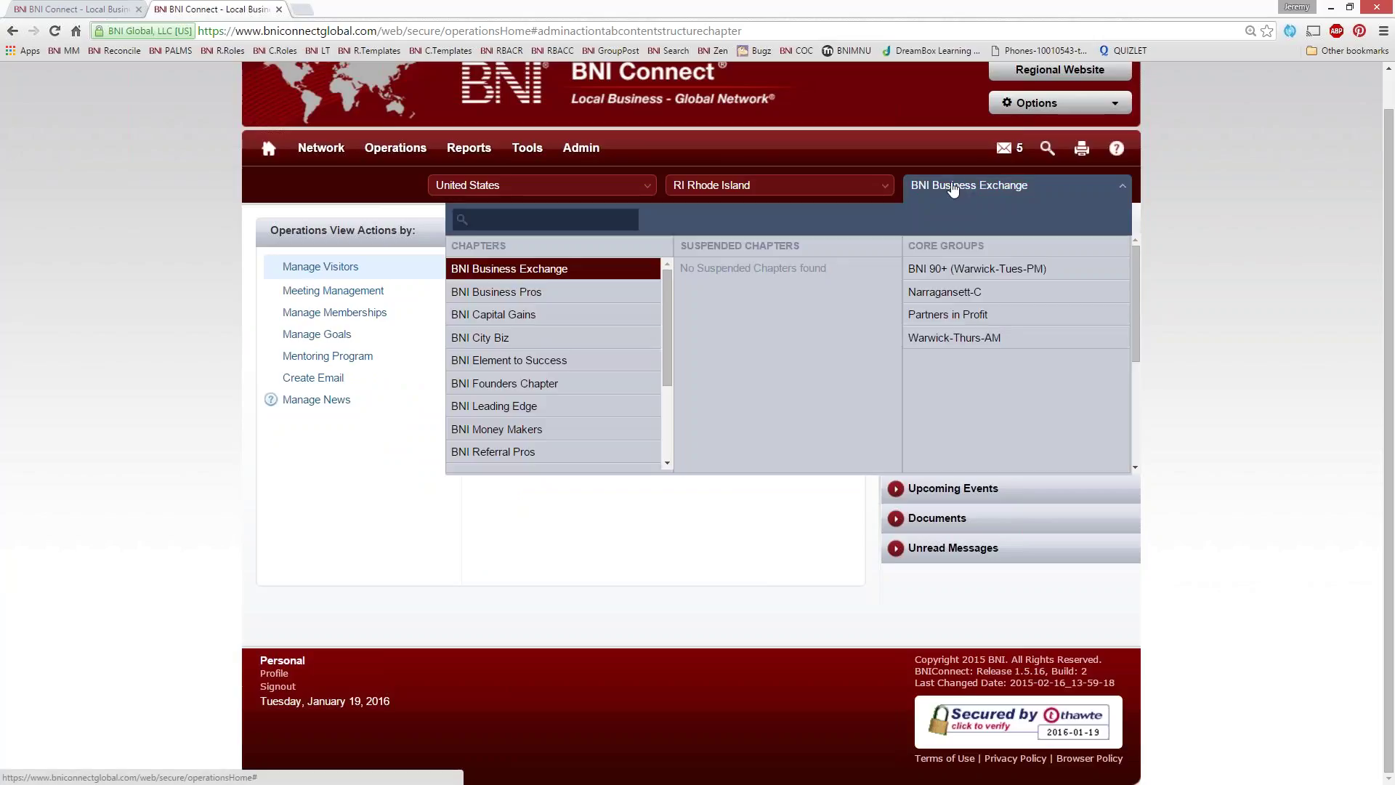
scroll(574, 393, up, 1)
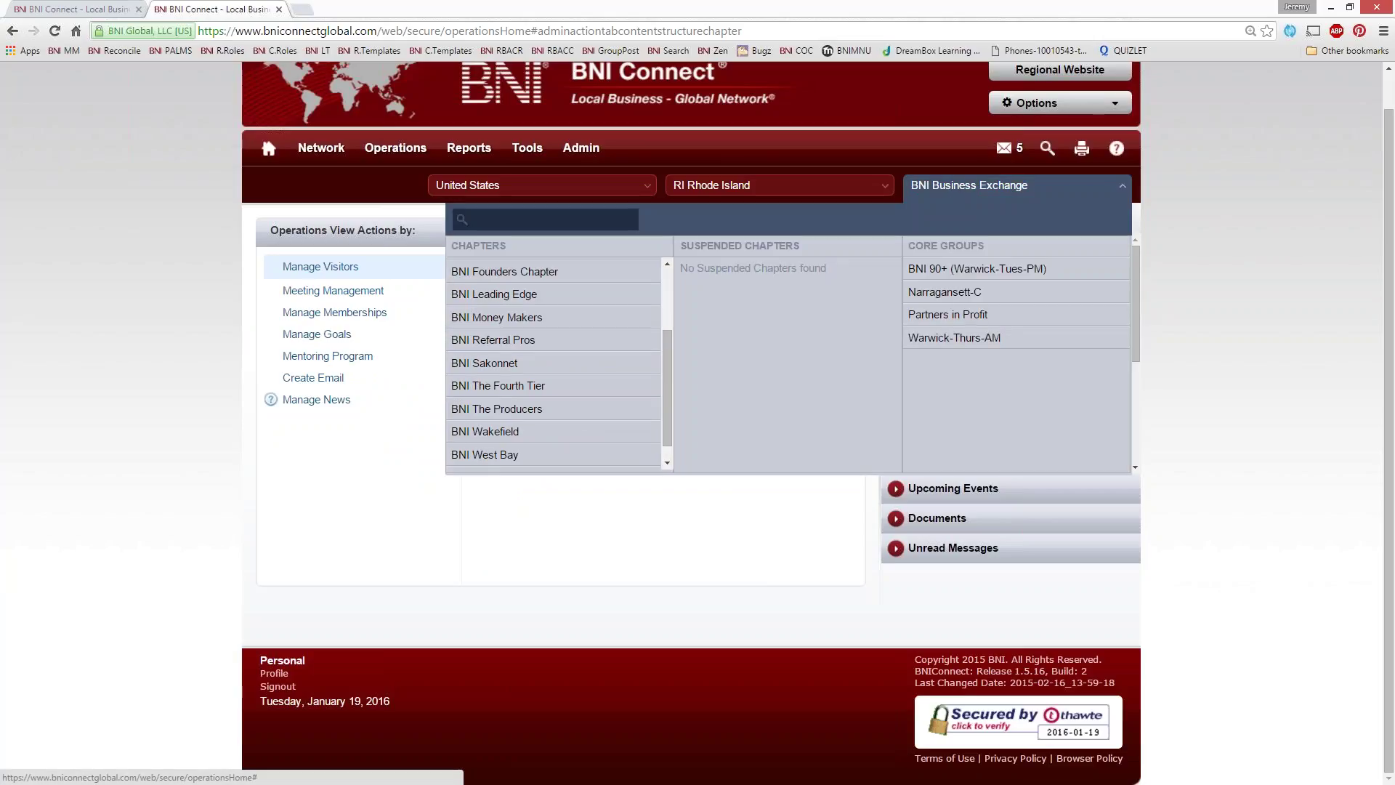
click(468, 431)
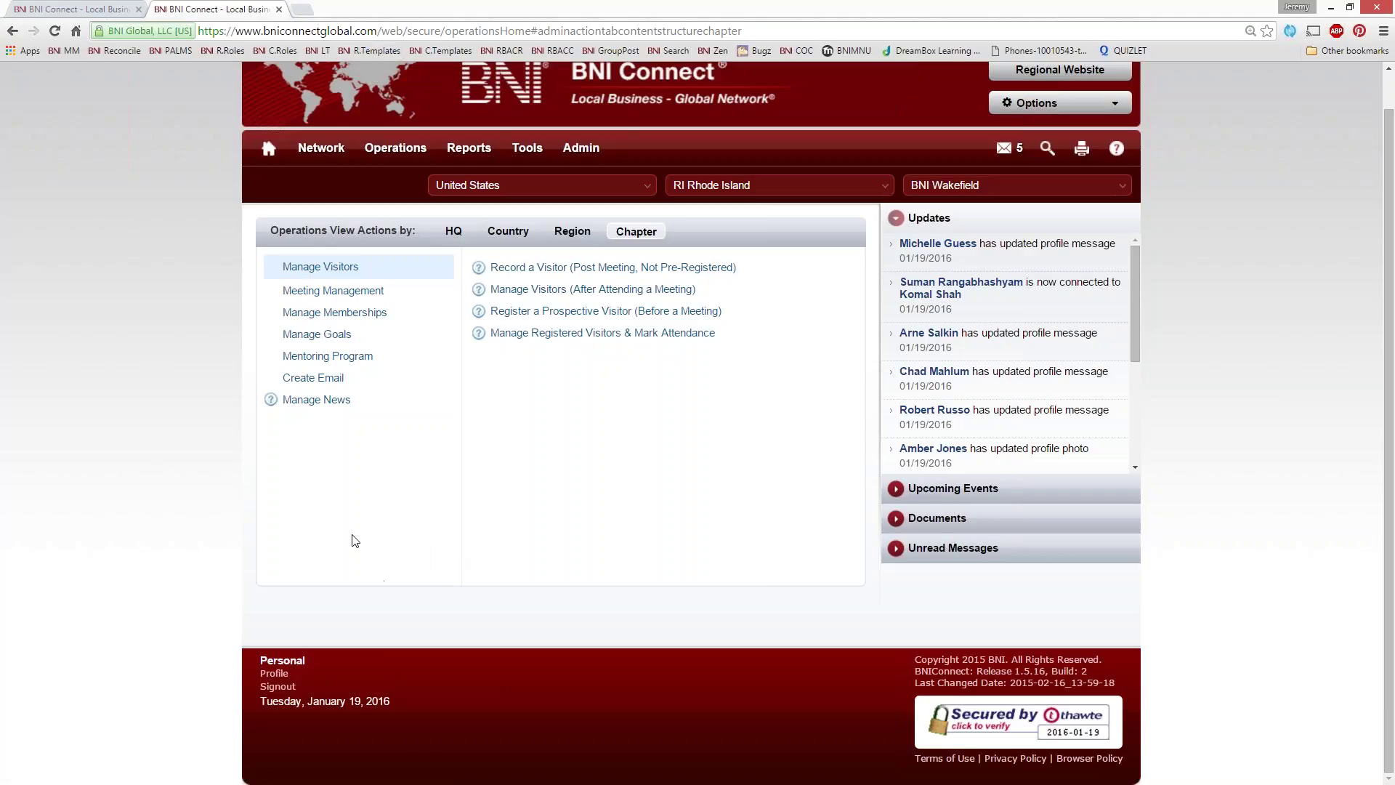
Open the blank Email Visitor Invitation form from the chapter's Create Email options
click(311, 382)
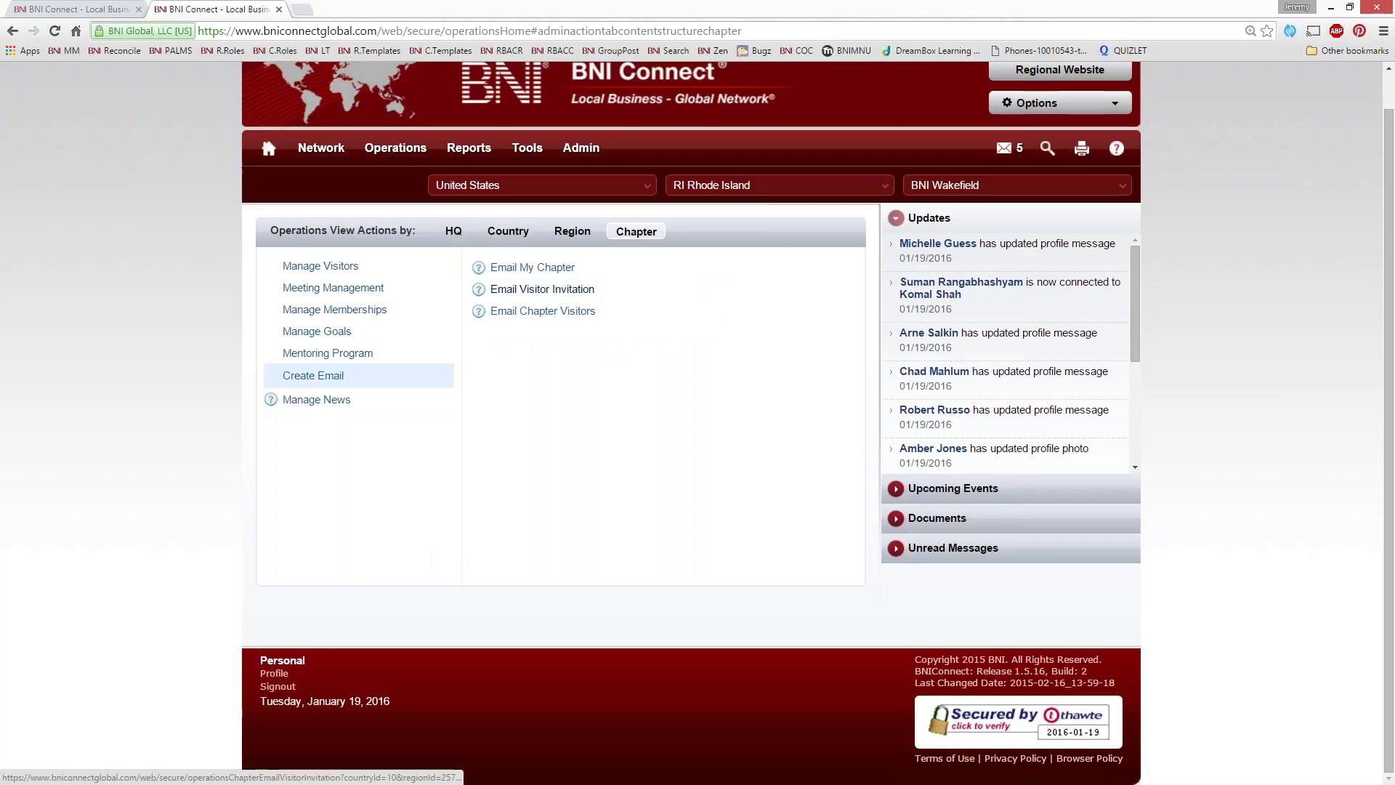
click(556, 293)
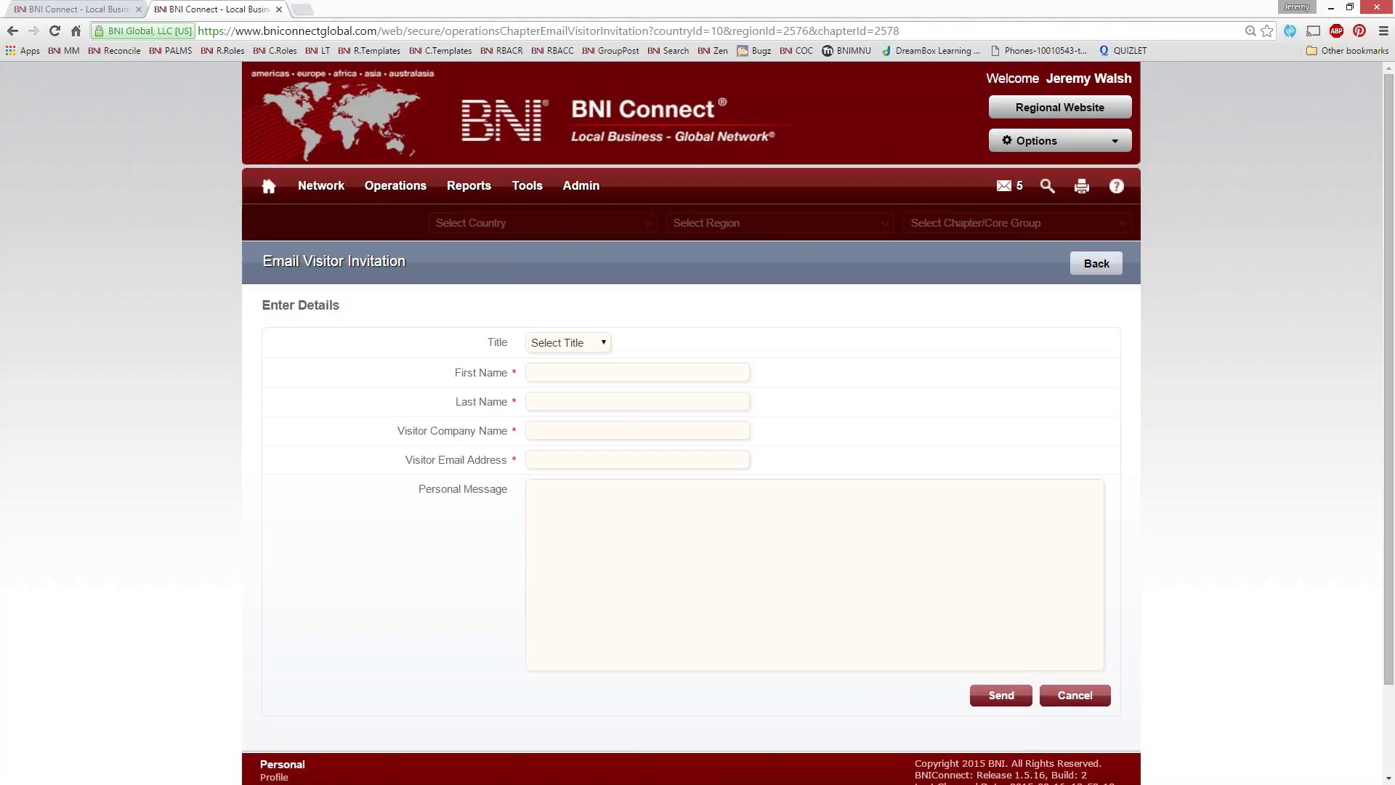
Enter the visitor's first and last name and company name, and autofill their e-mail address
click(553, 372)
key(Tab)
key(BackSpace)
key(BackSpace)
key(BackSpace)
key(BackSpace)
key(Tab)
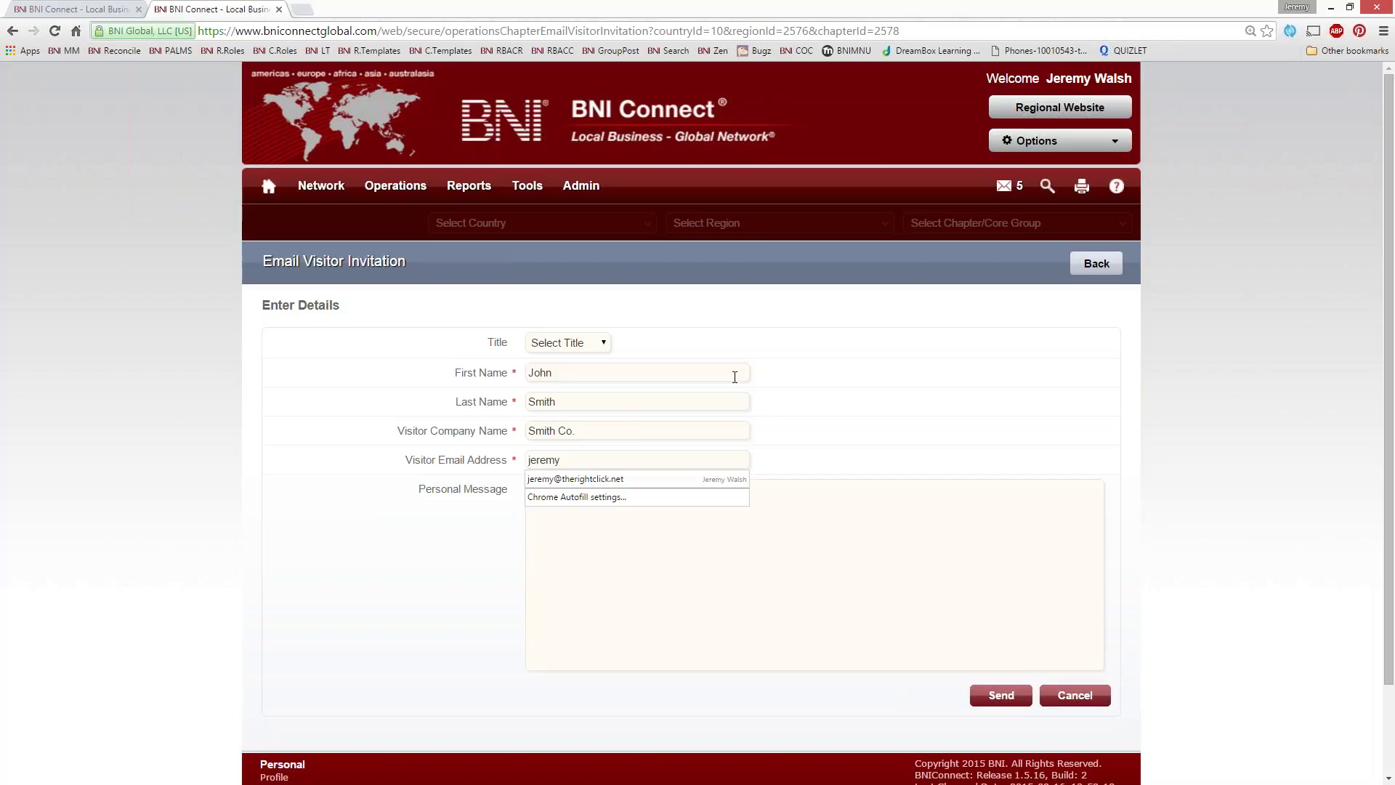
key(Down)
key(Tab)
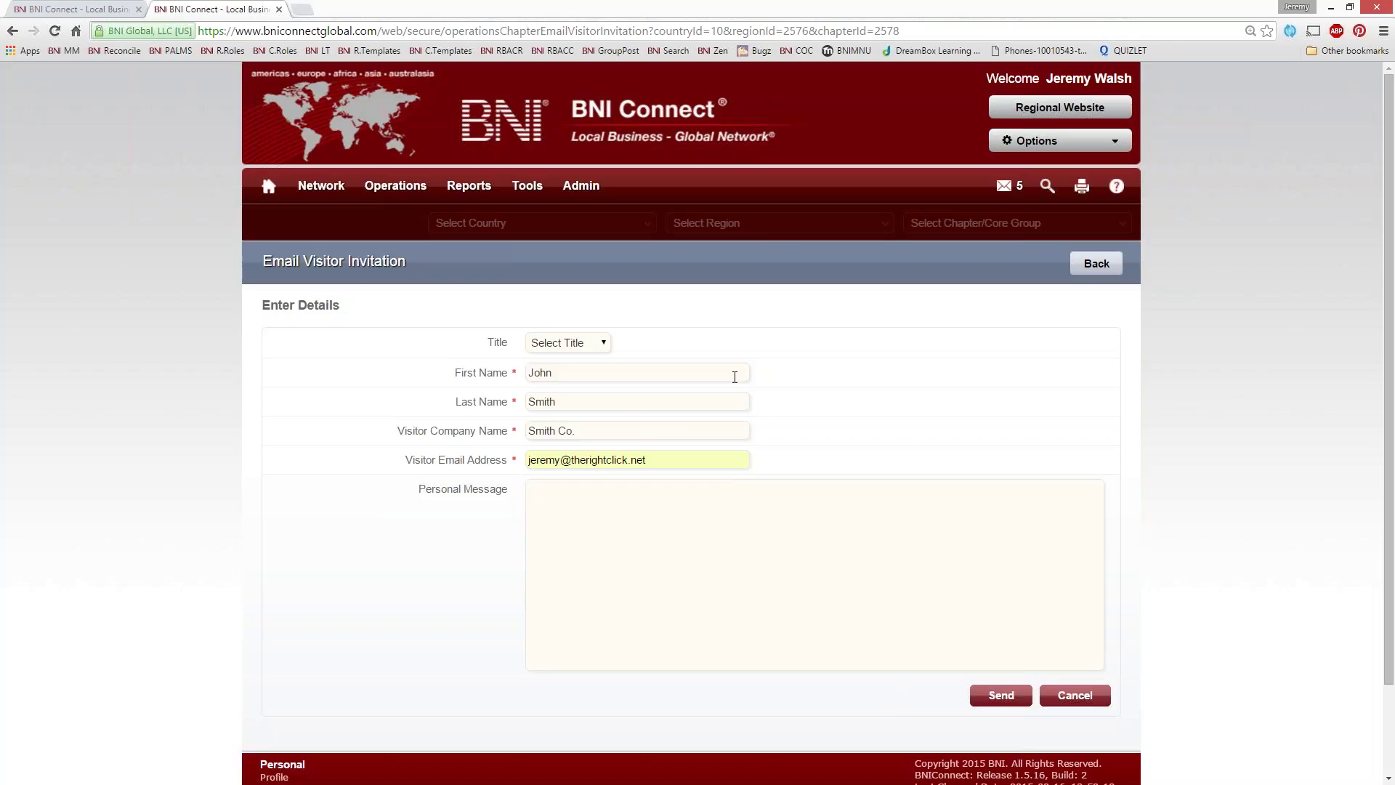
Add a personal message inviting the visitor to meet the referral team, then send the invitation
text(t was great meeting you the other day.  As promise)
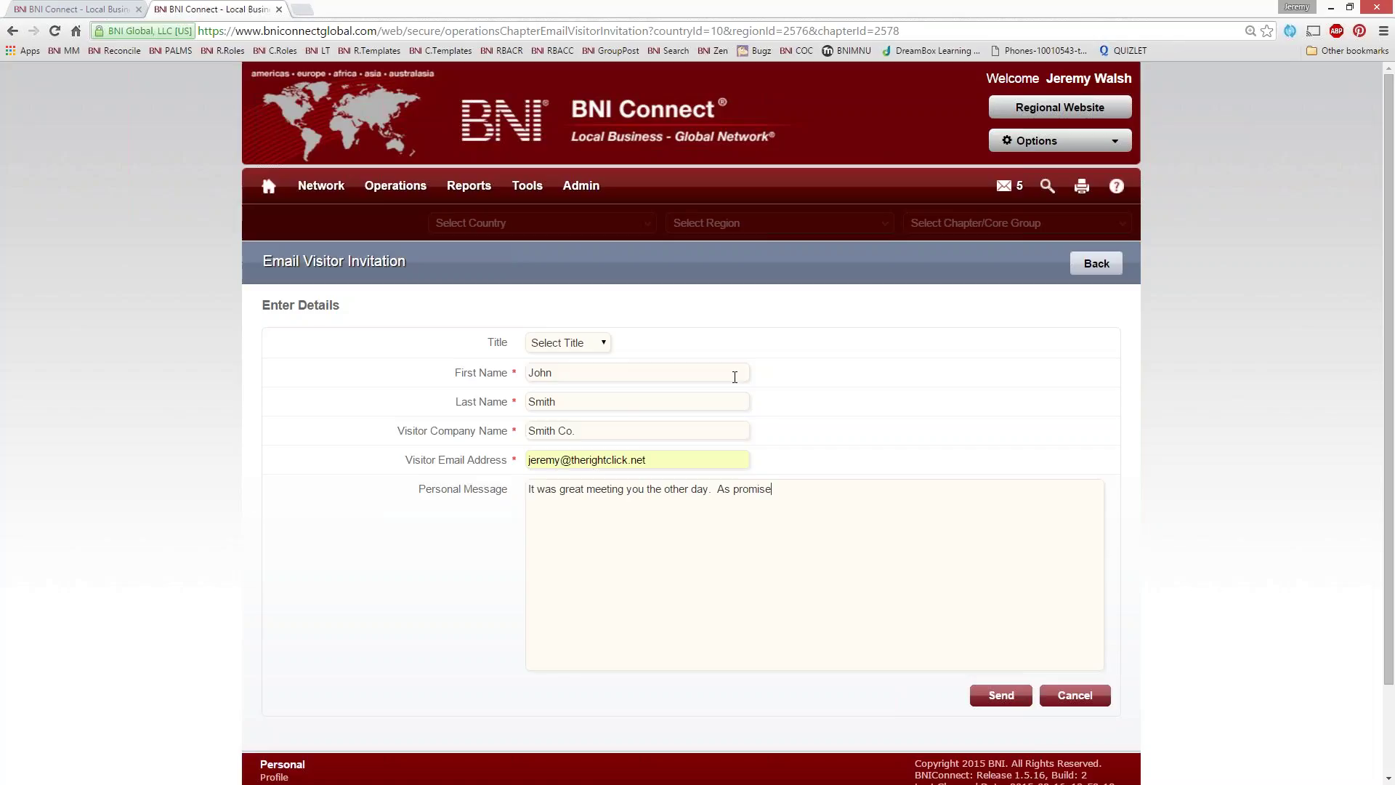
text(d, here is an invitation to come and visit my chapter.  )
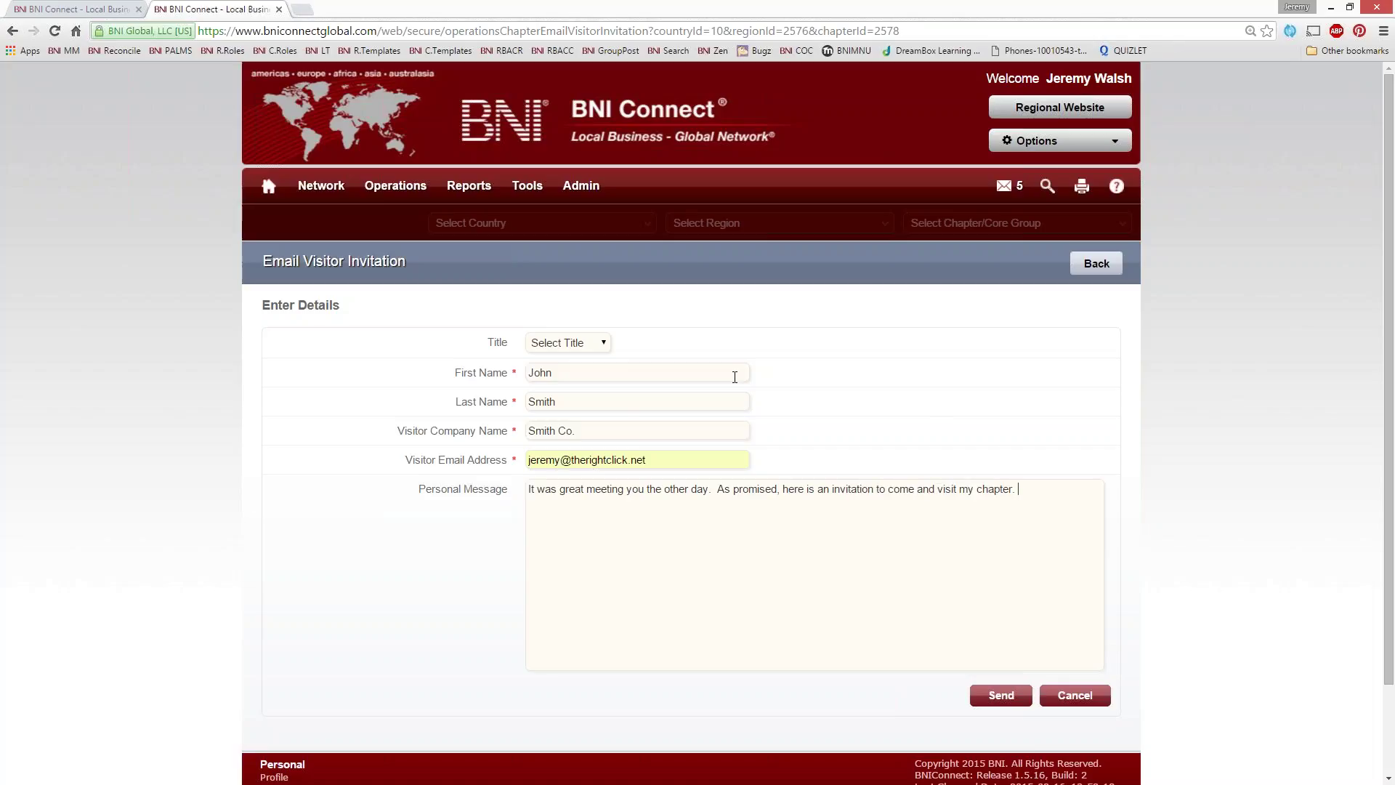
text(I would love to introcduce you to my referral team!)
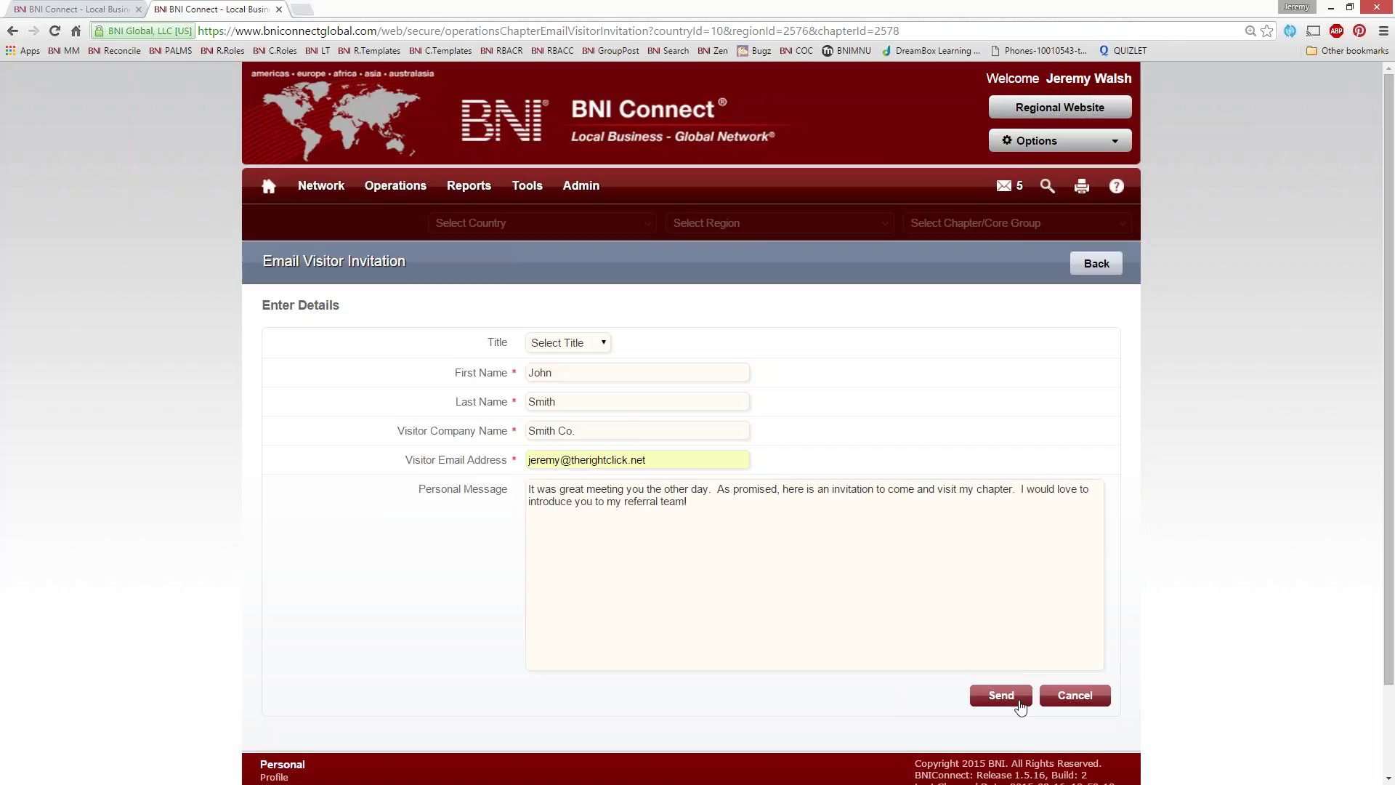
click(996, 696)
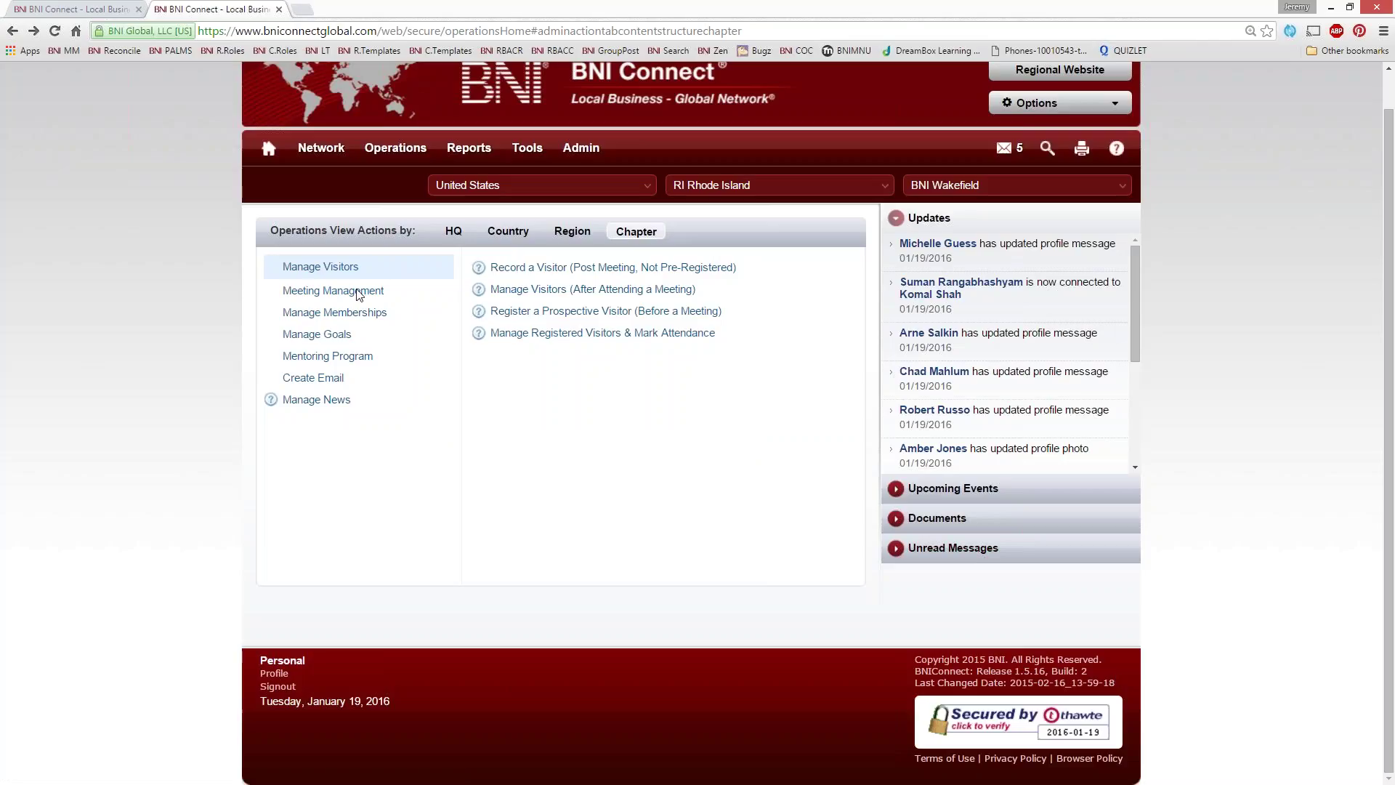
key(alt+Tab)
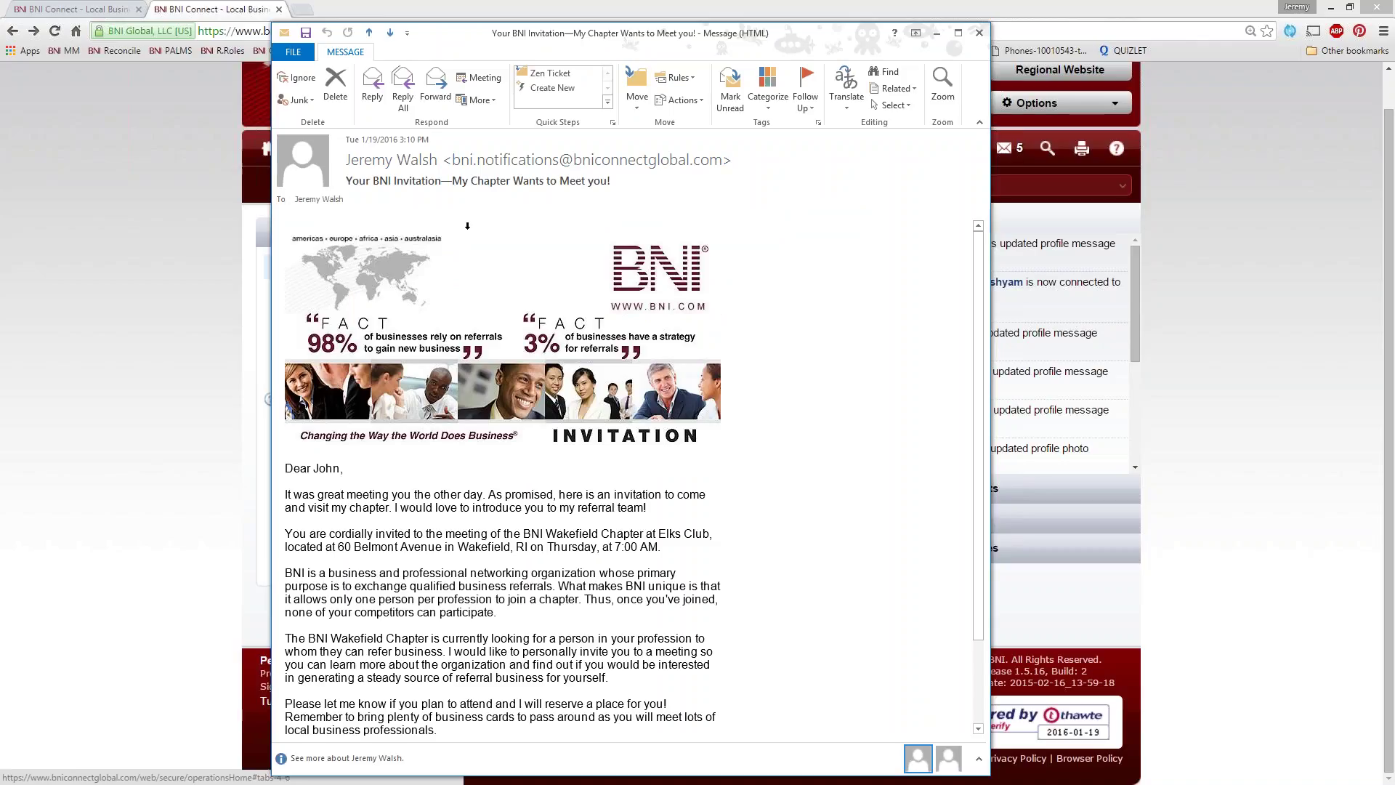
scroll(363, 363, down, 3)
scroll(276, 444, up, 3)
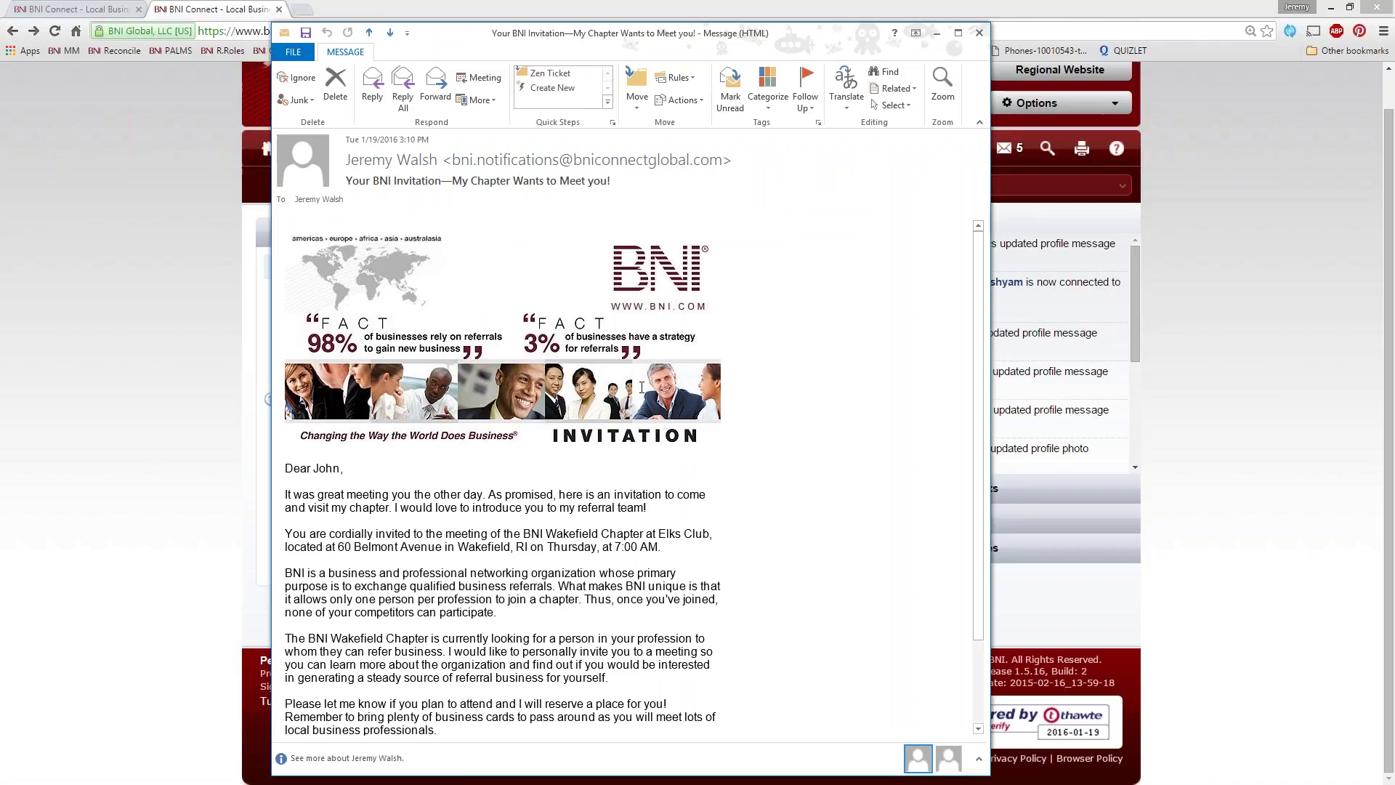
scroll(712, 471, down, 1)
scroll(712, 471, down, 1)
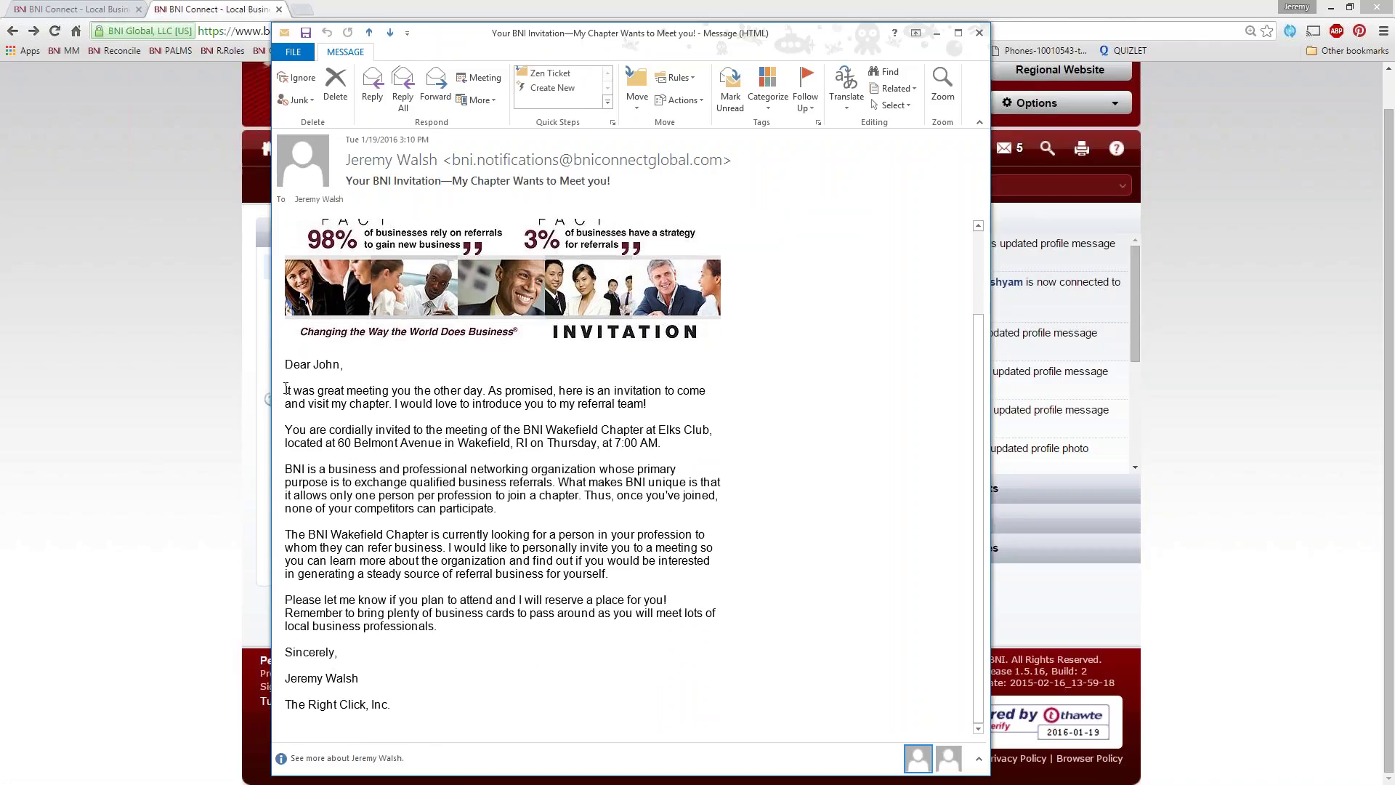
drag(657, 405, 290, 390)
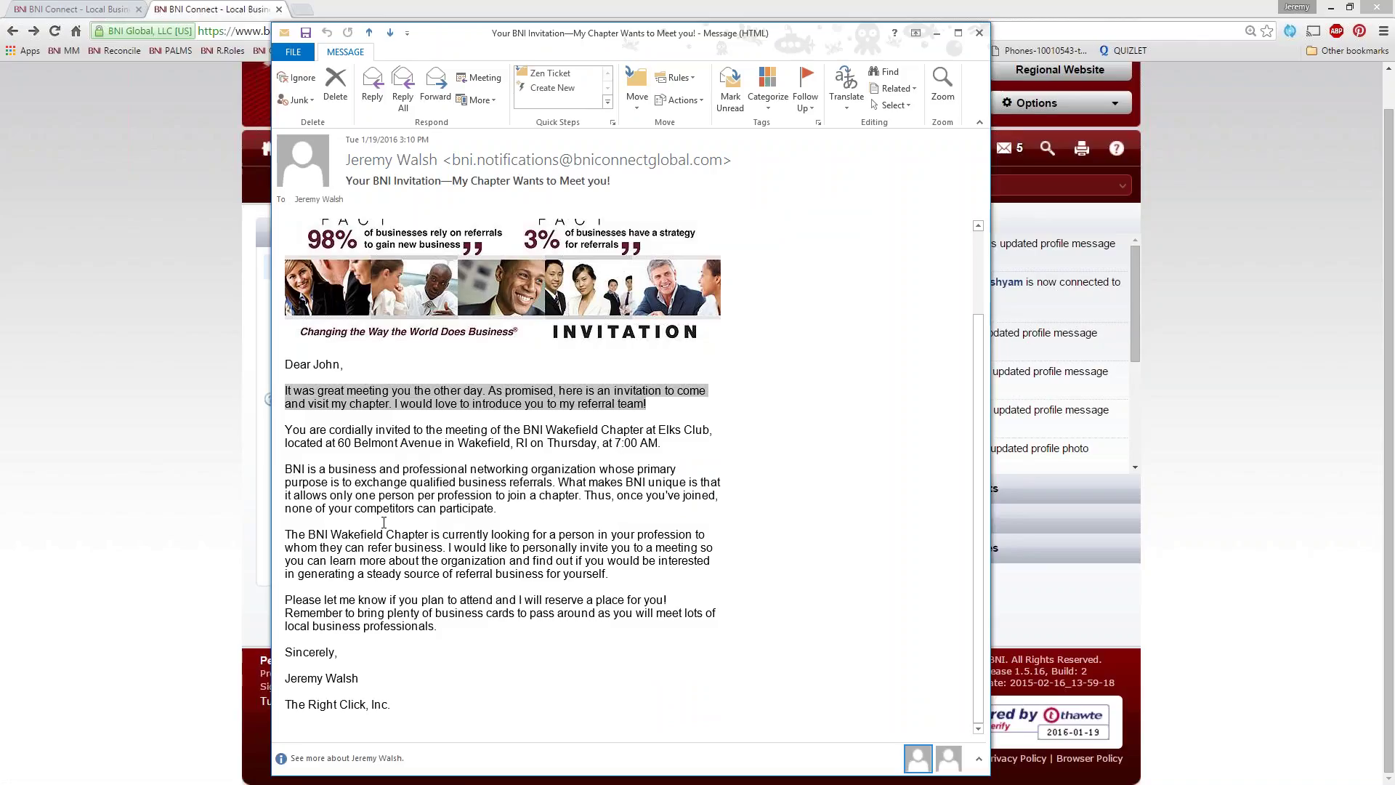
click(411, 481)
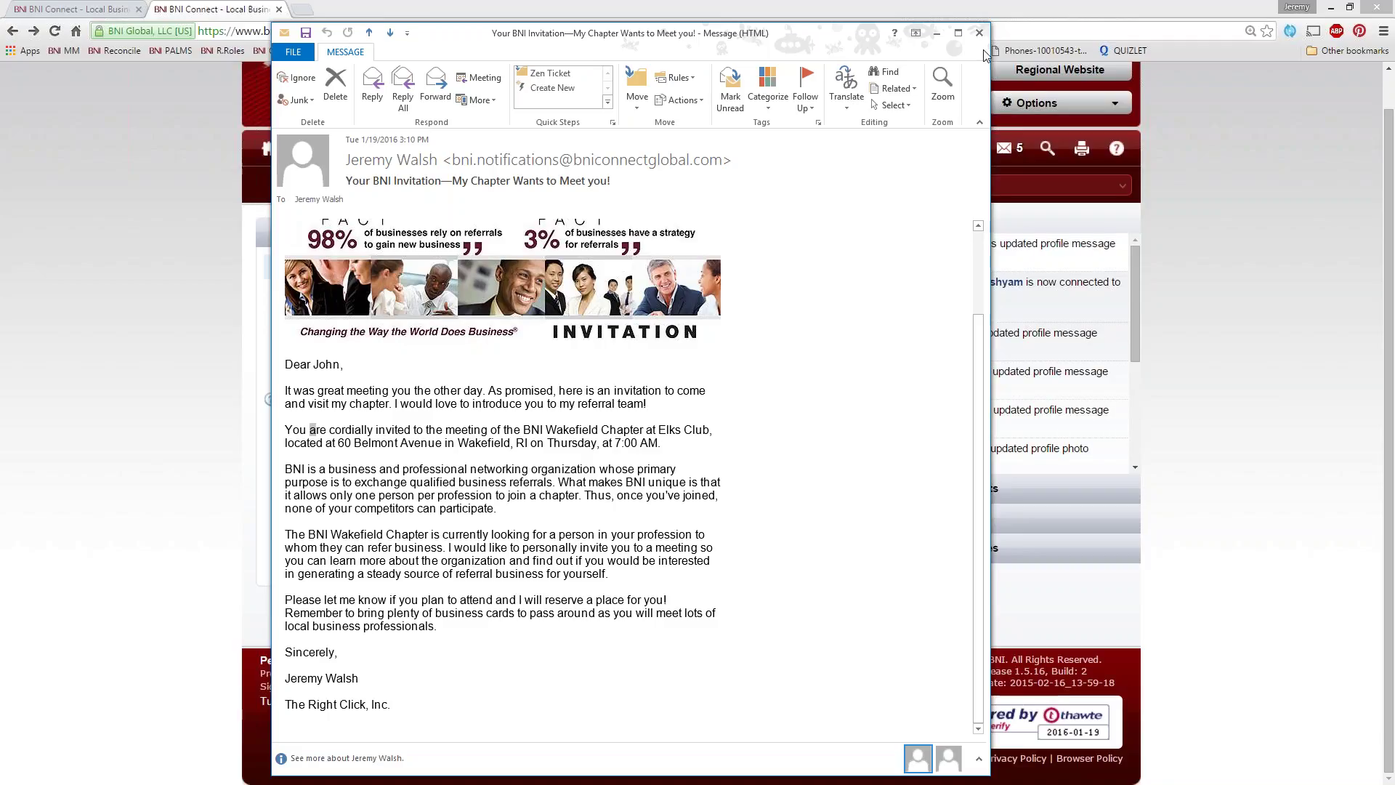
Close the Outlook invitation email window
click(979, 33)
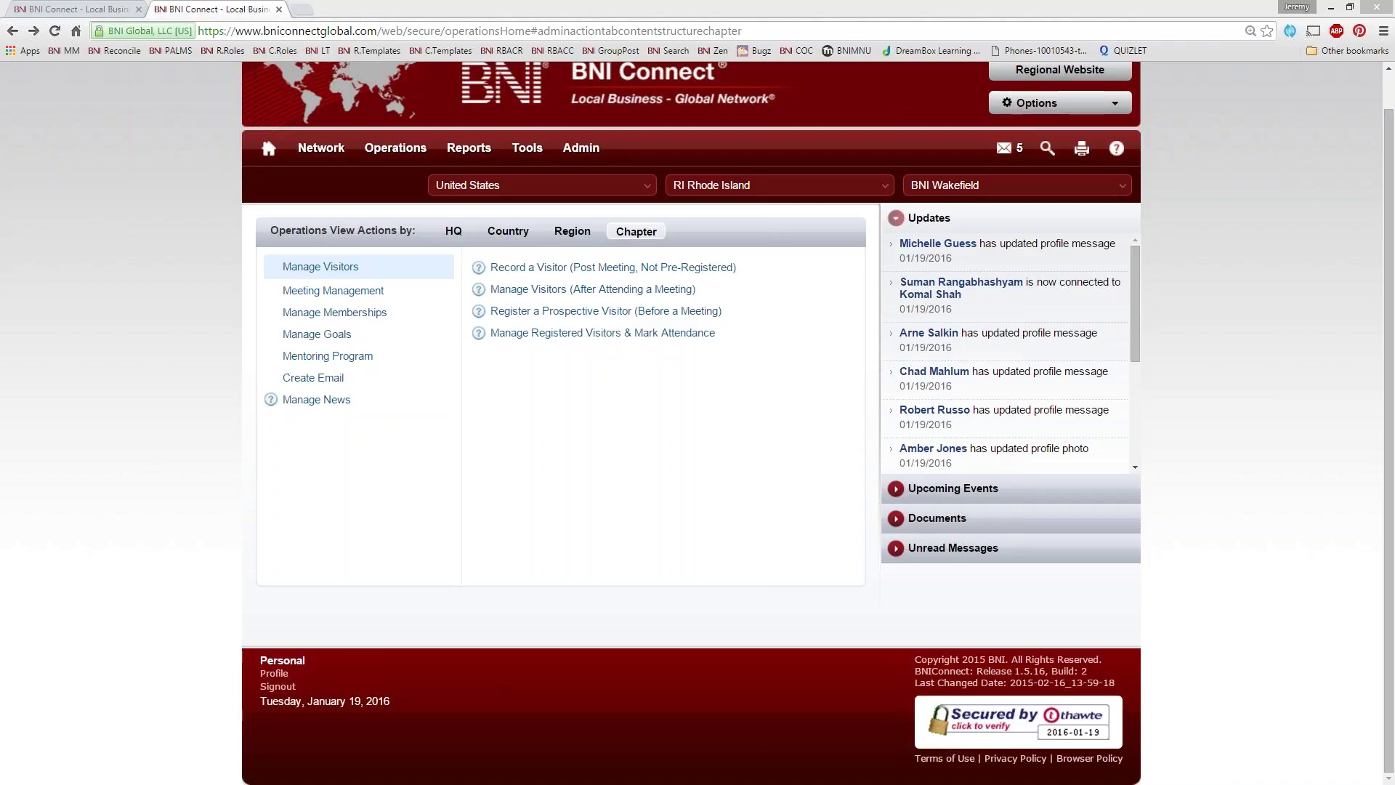
Bring back the 'Your BNI Invitation' email and read its body down to the signature
key(alt+Tab)
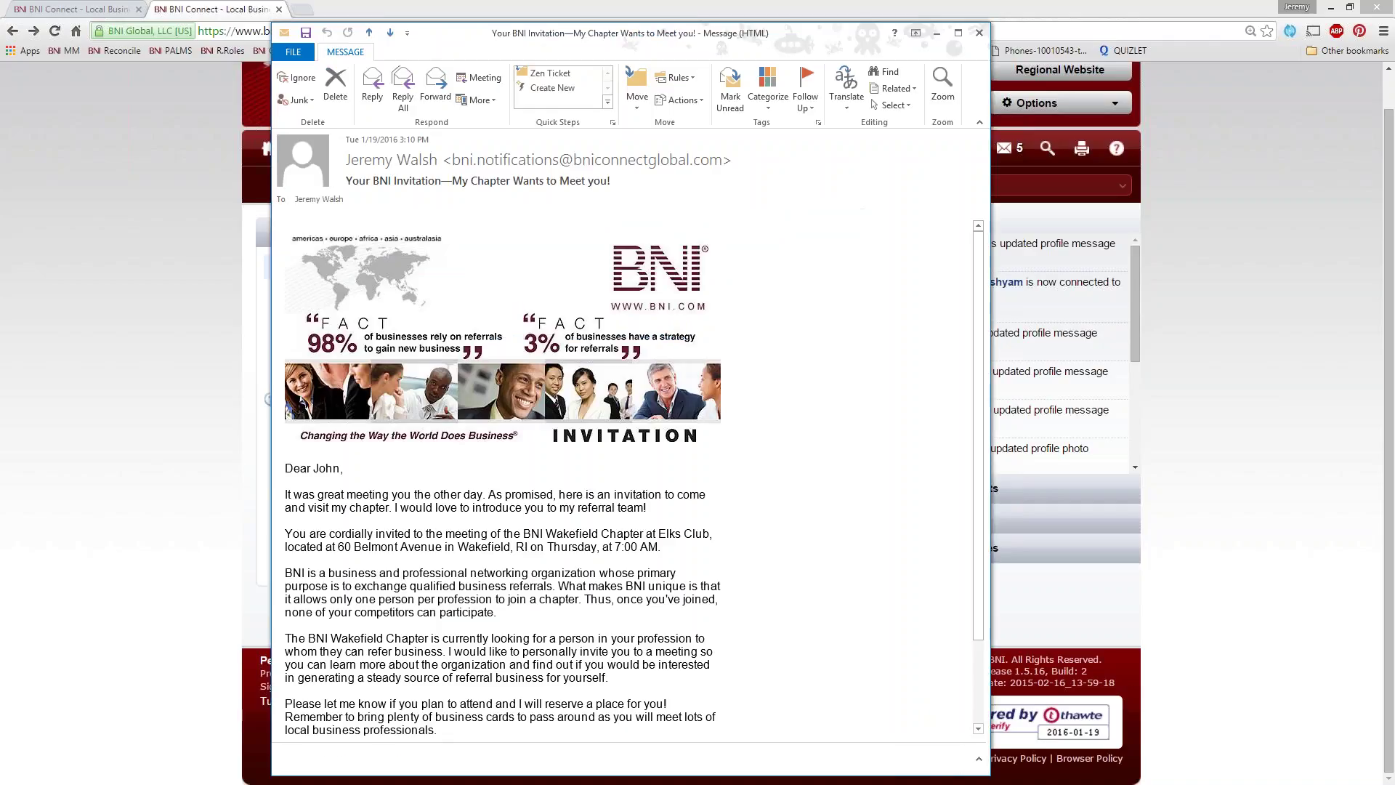
scroll(722, 591, down, 3)
scroll(722, 591, up, 3)
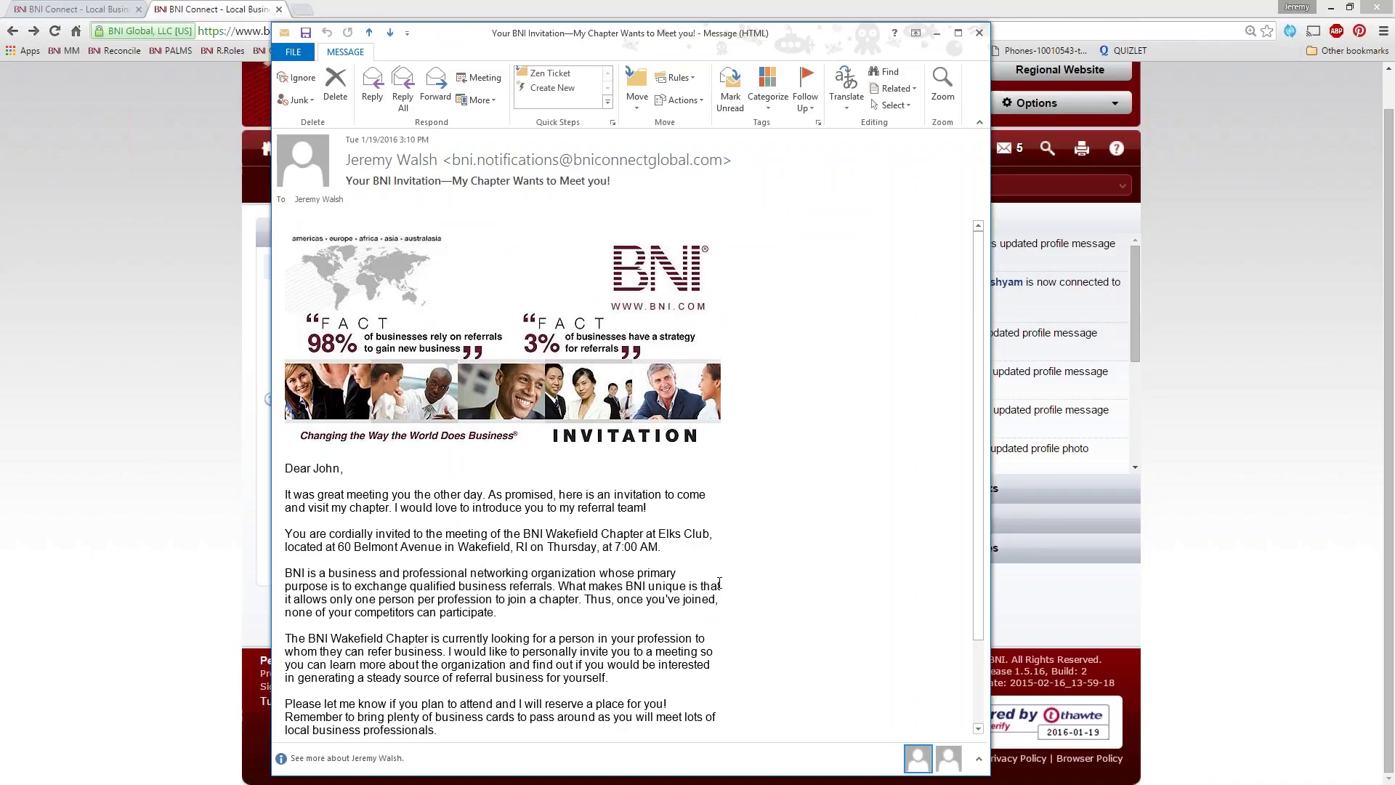
scroll(581, 560, down, 3)
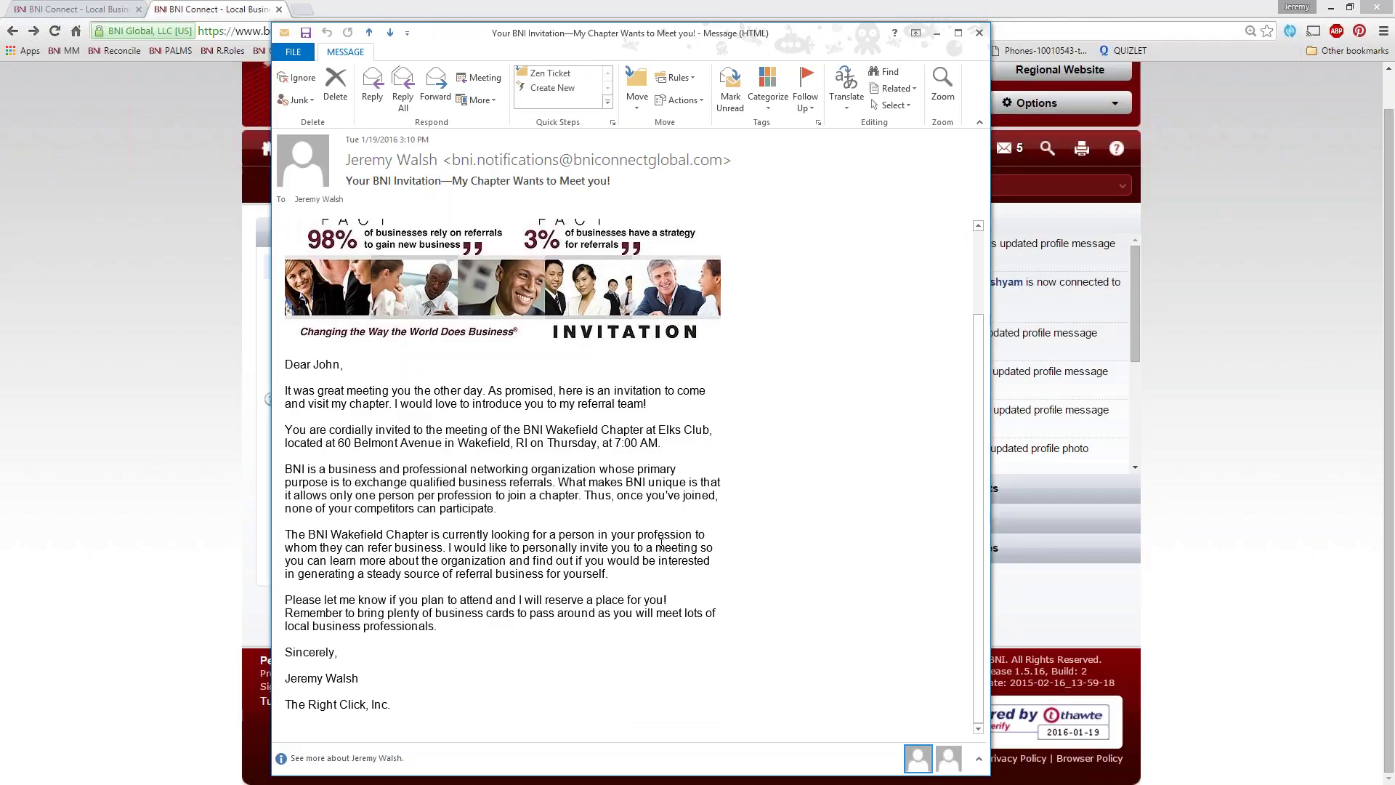
scroll(756, 387, up, 3)
Make the message editable, overwrite part of the BNI description, then close without saving
click(694, 108)
click(715, 131)
scroll(598, 469, down, 3)
drag(599, 469, 401, 442)
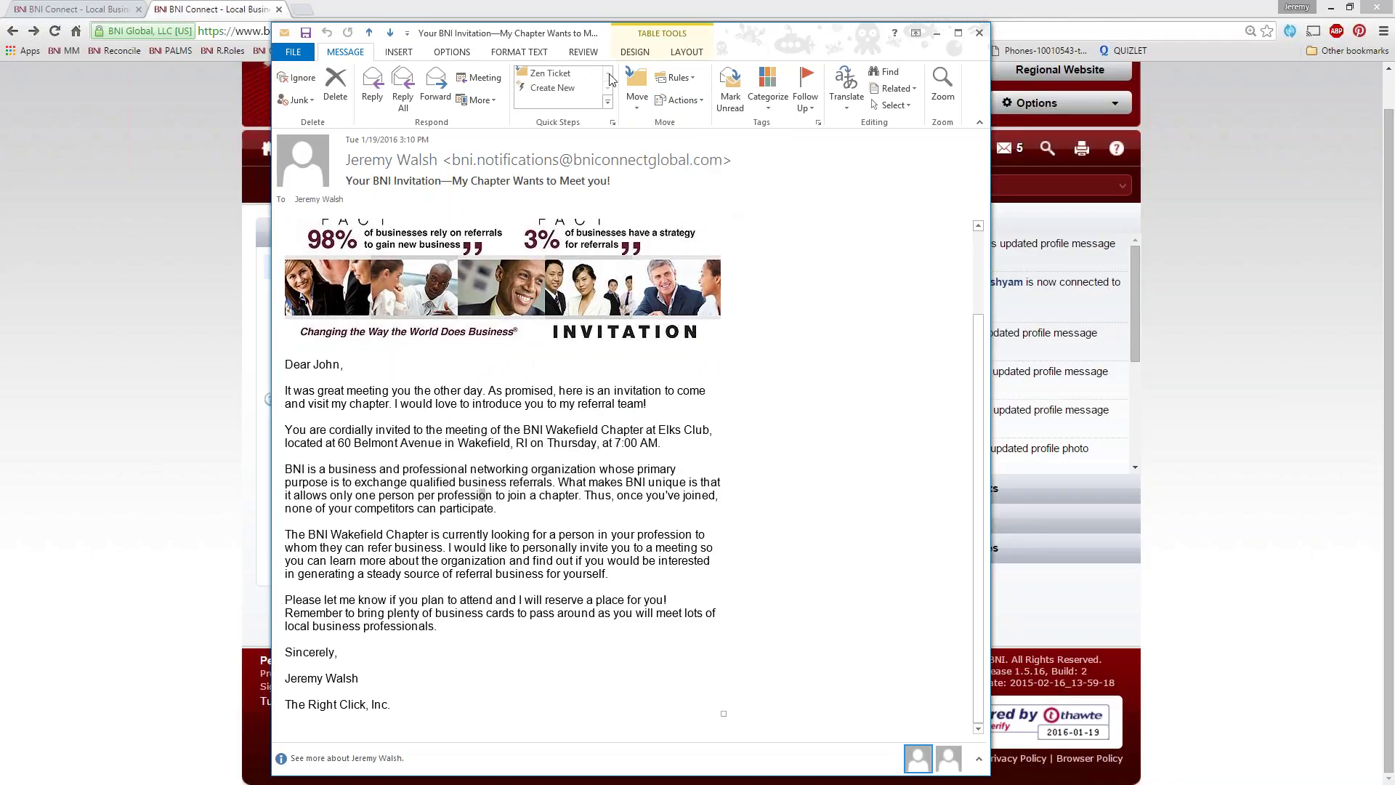
drag(488, 495, 379, 469)
text(sfrkdgl;'sdkgl;'sdfjk gl Skg  Erkgldsf Jl;e Sjgkoe[r)
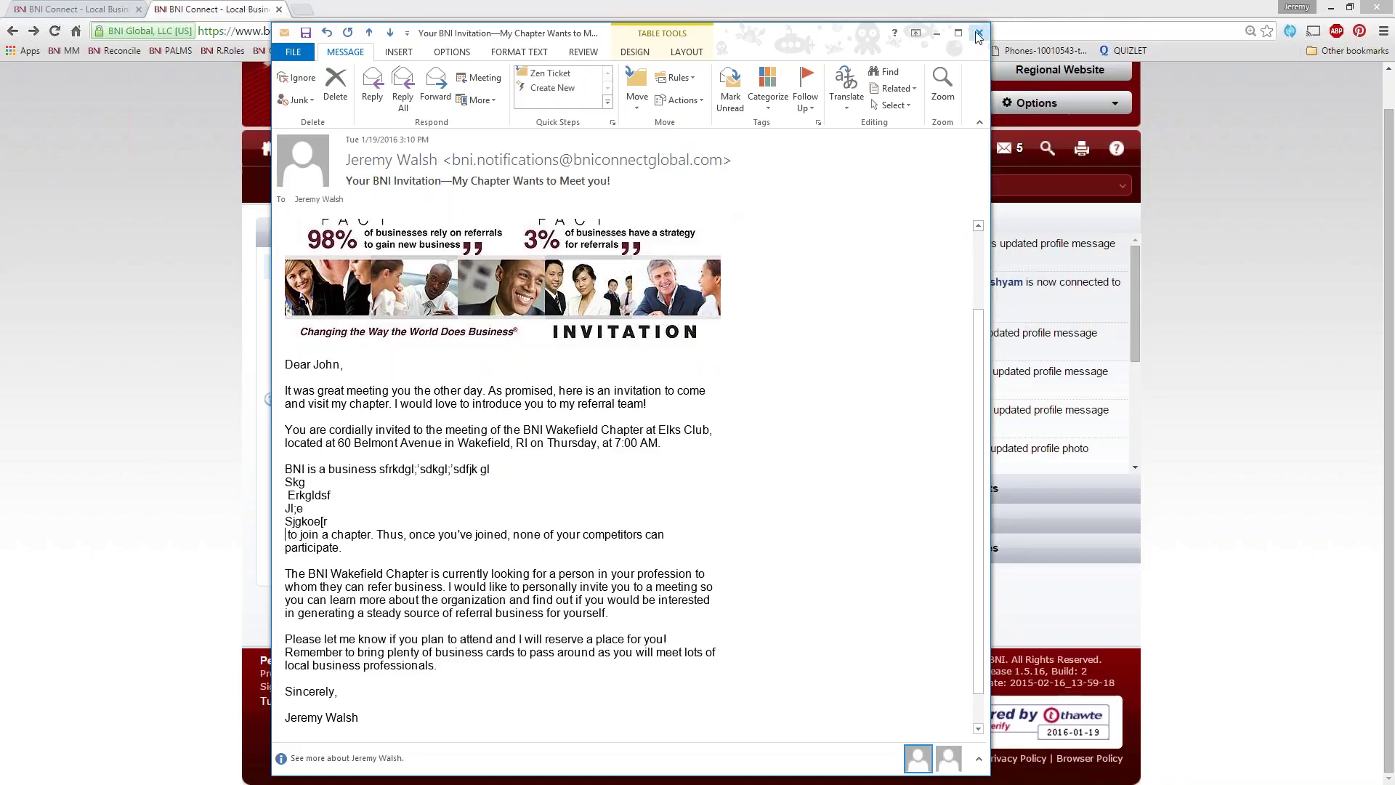
click(978, 34)
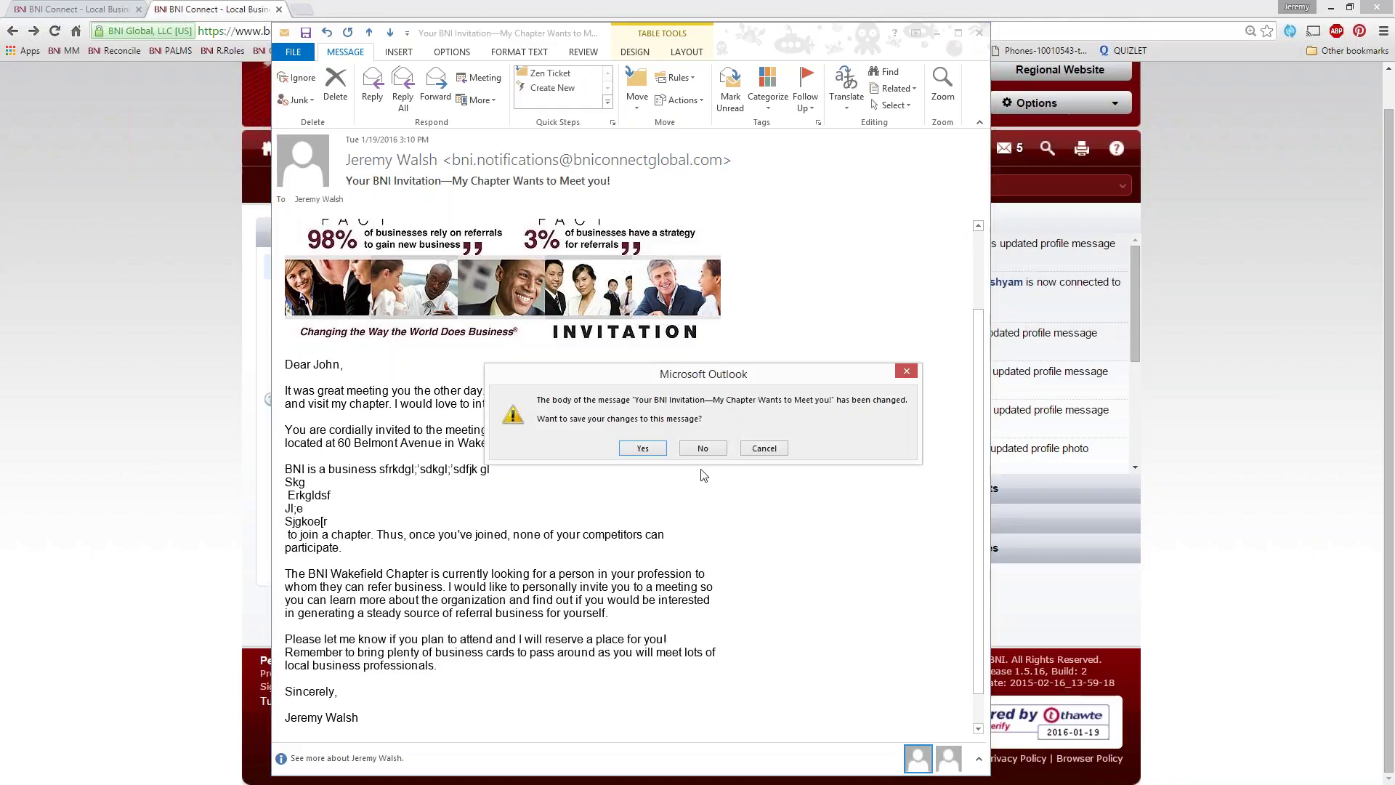
click(691, 449)
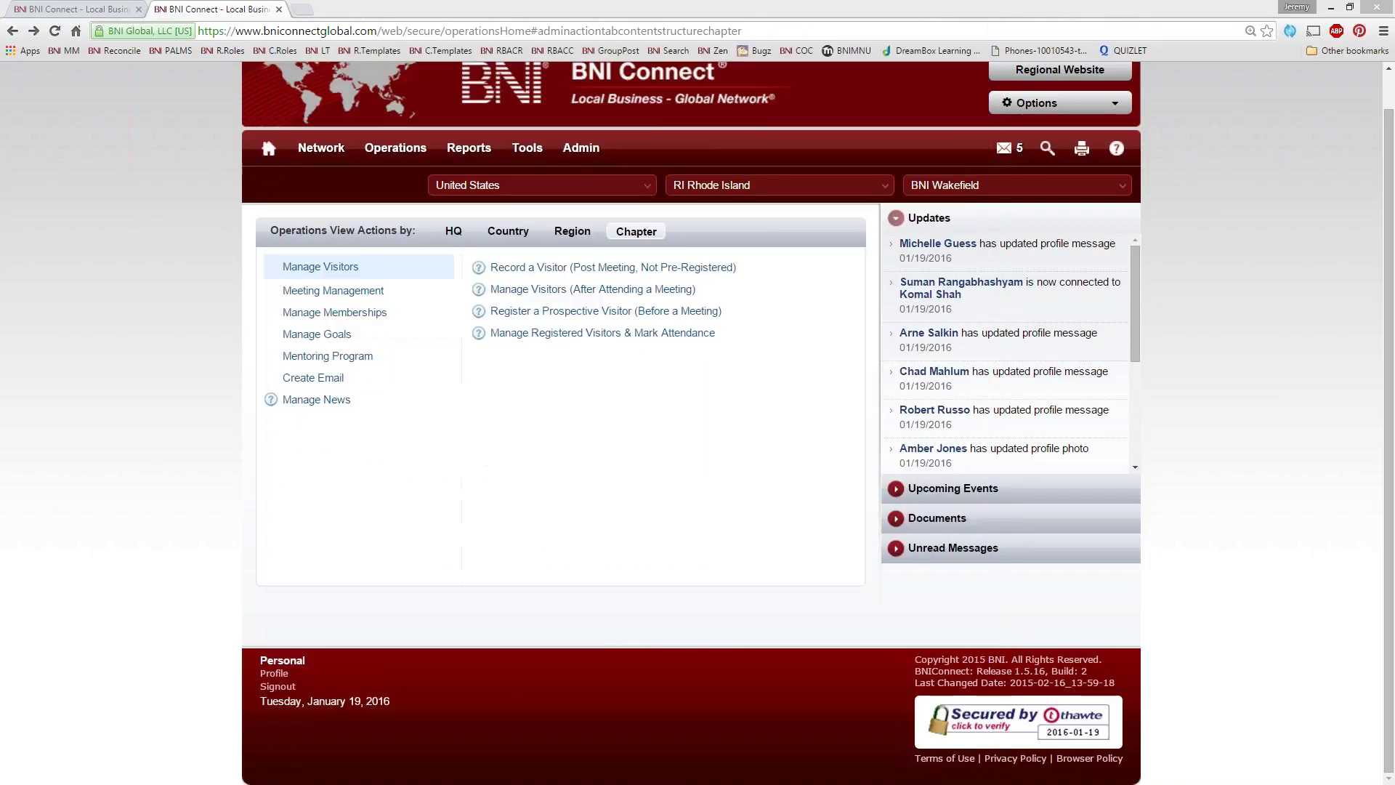
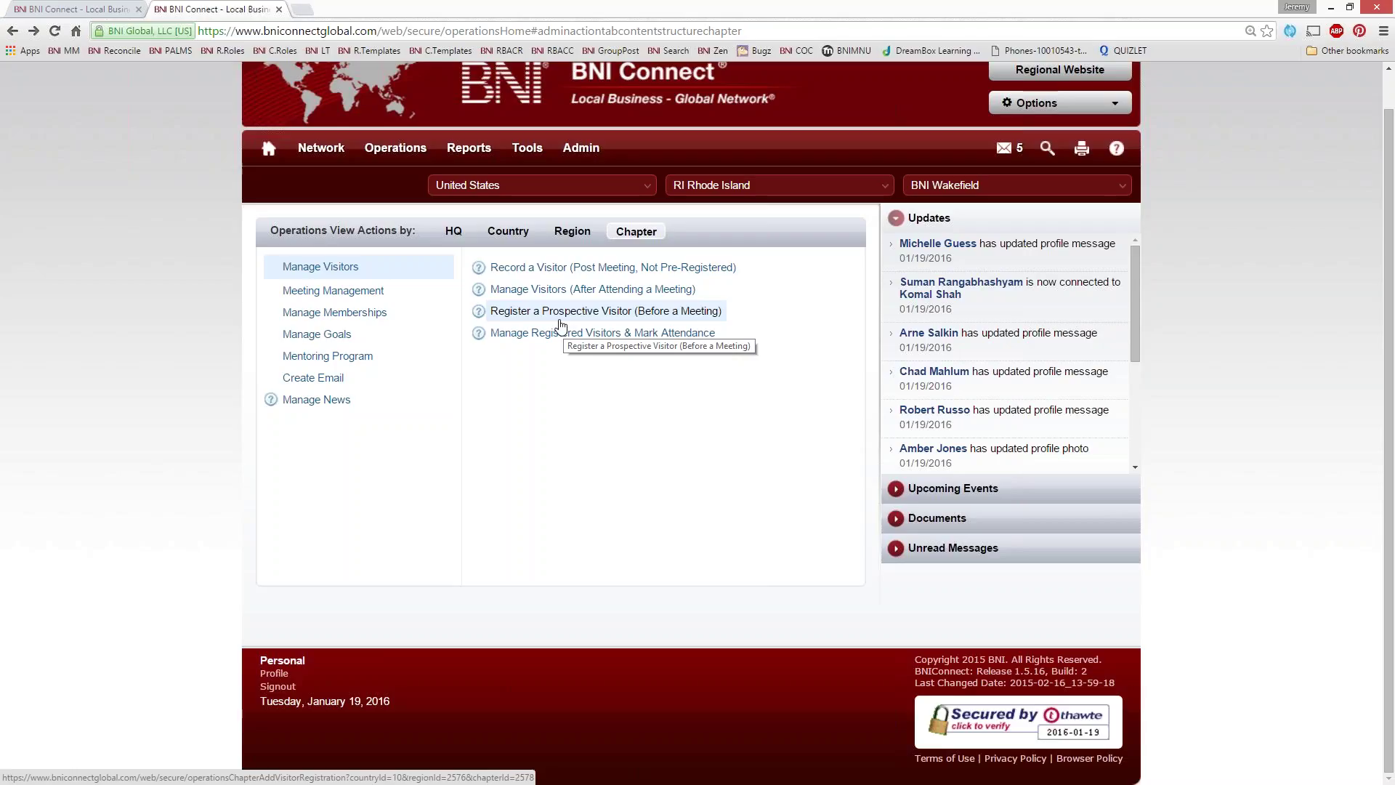
Select Antarctica, Shiver Region and the Frozen Assets chapter, then start a before-meeting visitor registration
click(644, 201)
click(585, 270)
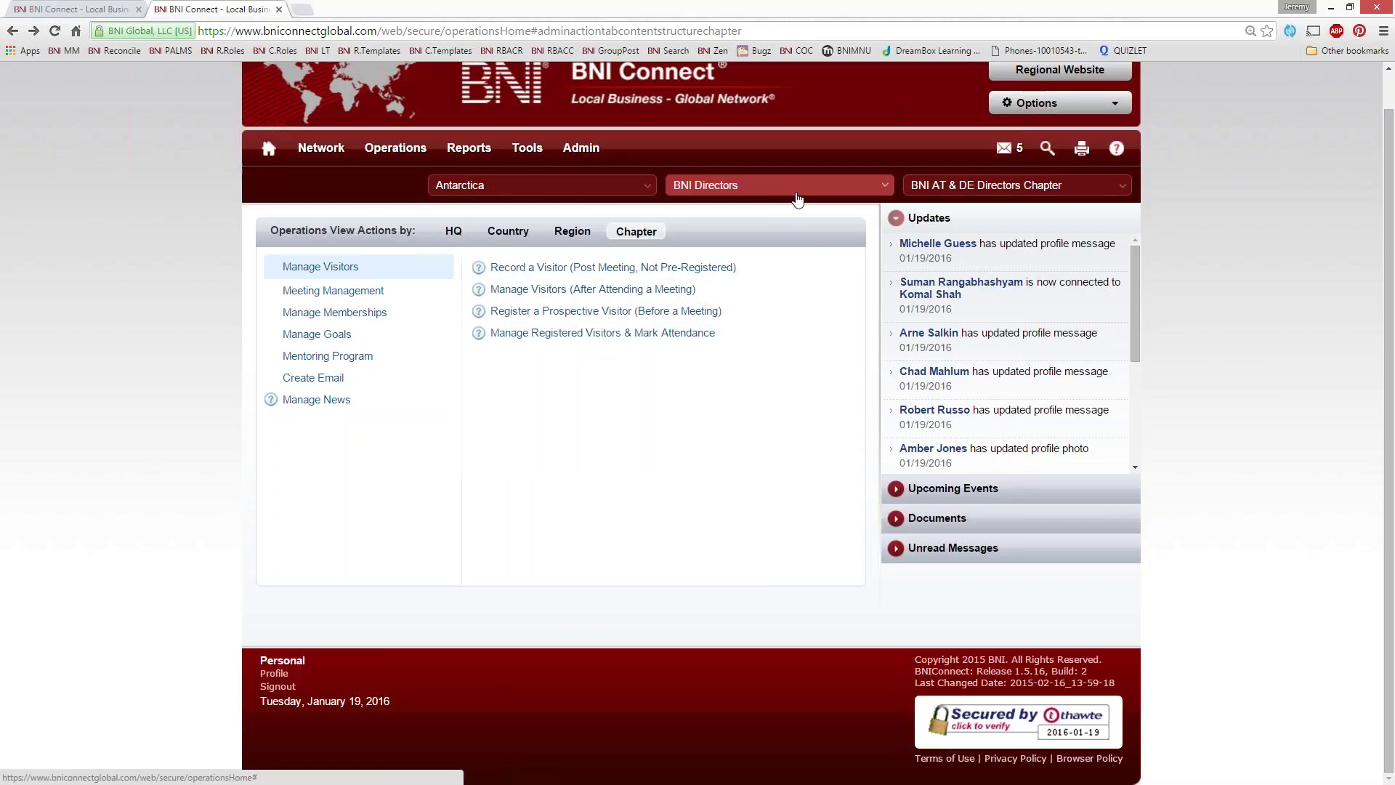
click(797, 198)
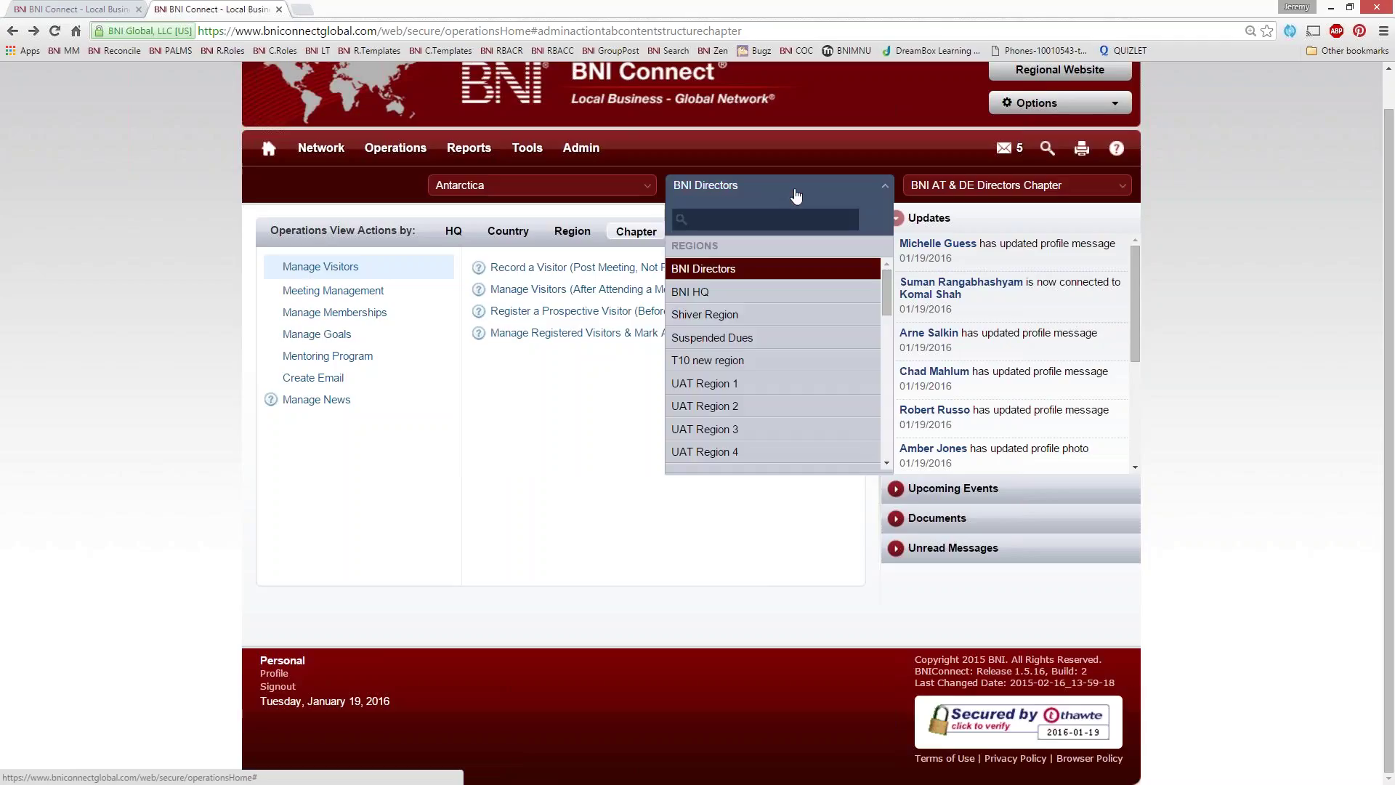
click(766, 314)
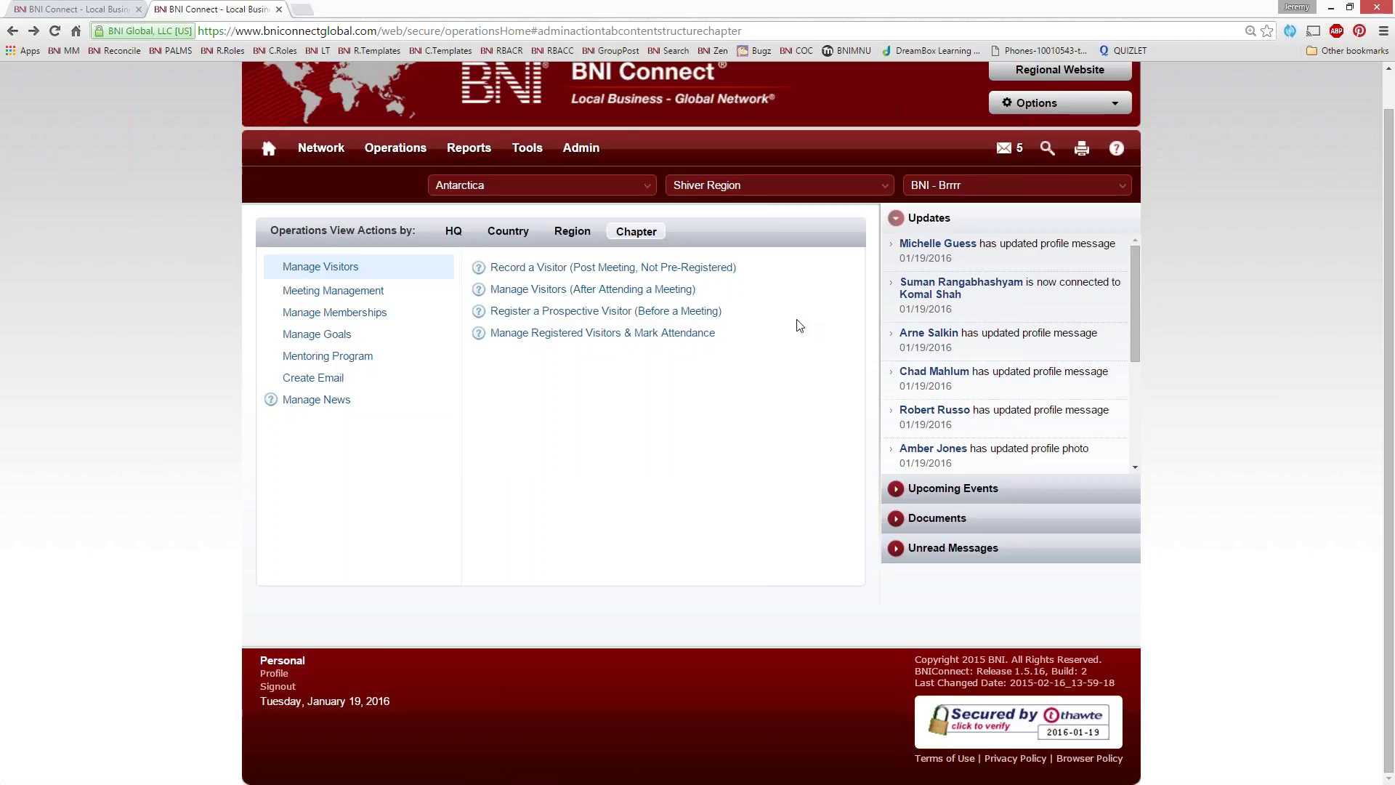
click(944, 193)
click(539, 385)
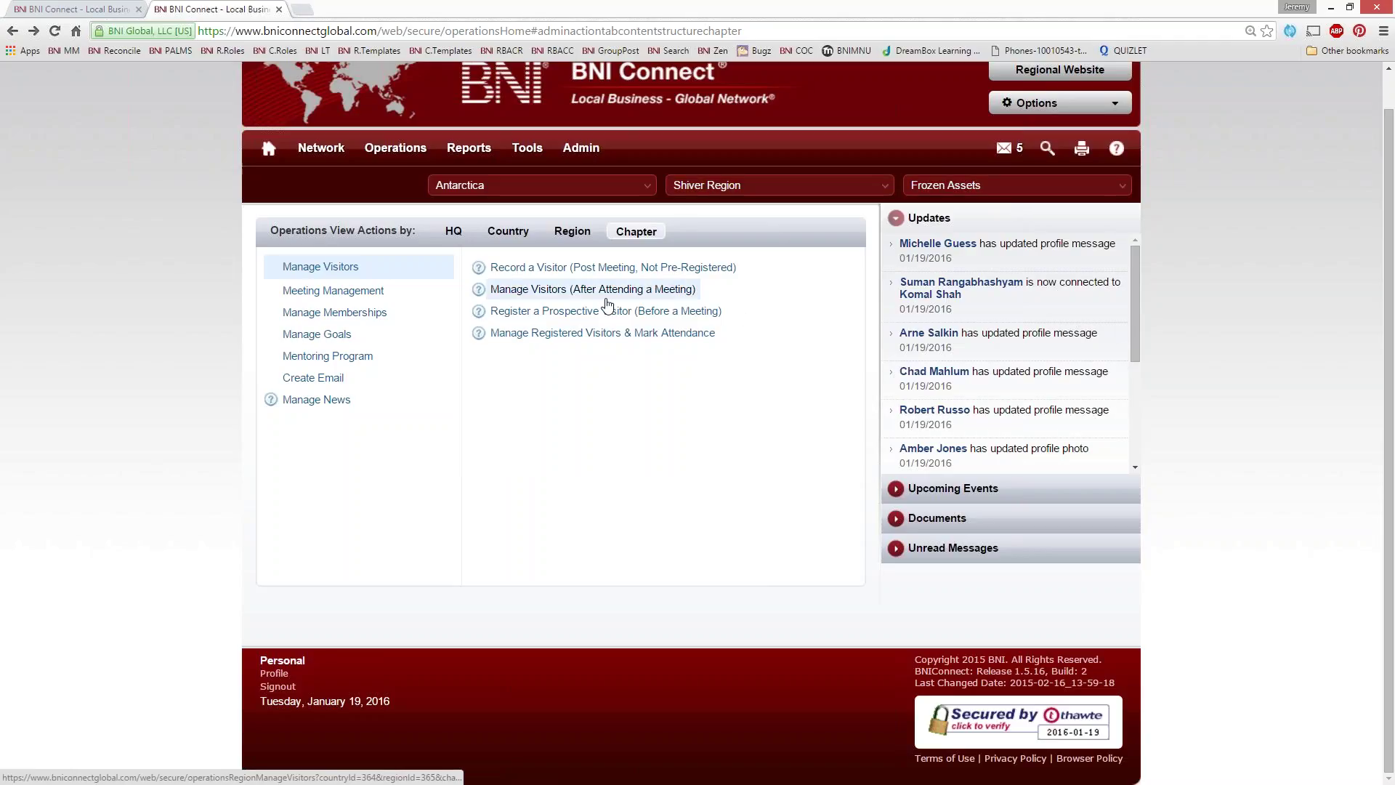
click(536, 312)
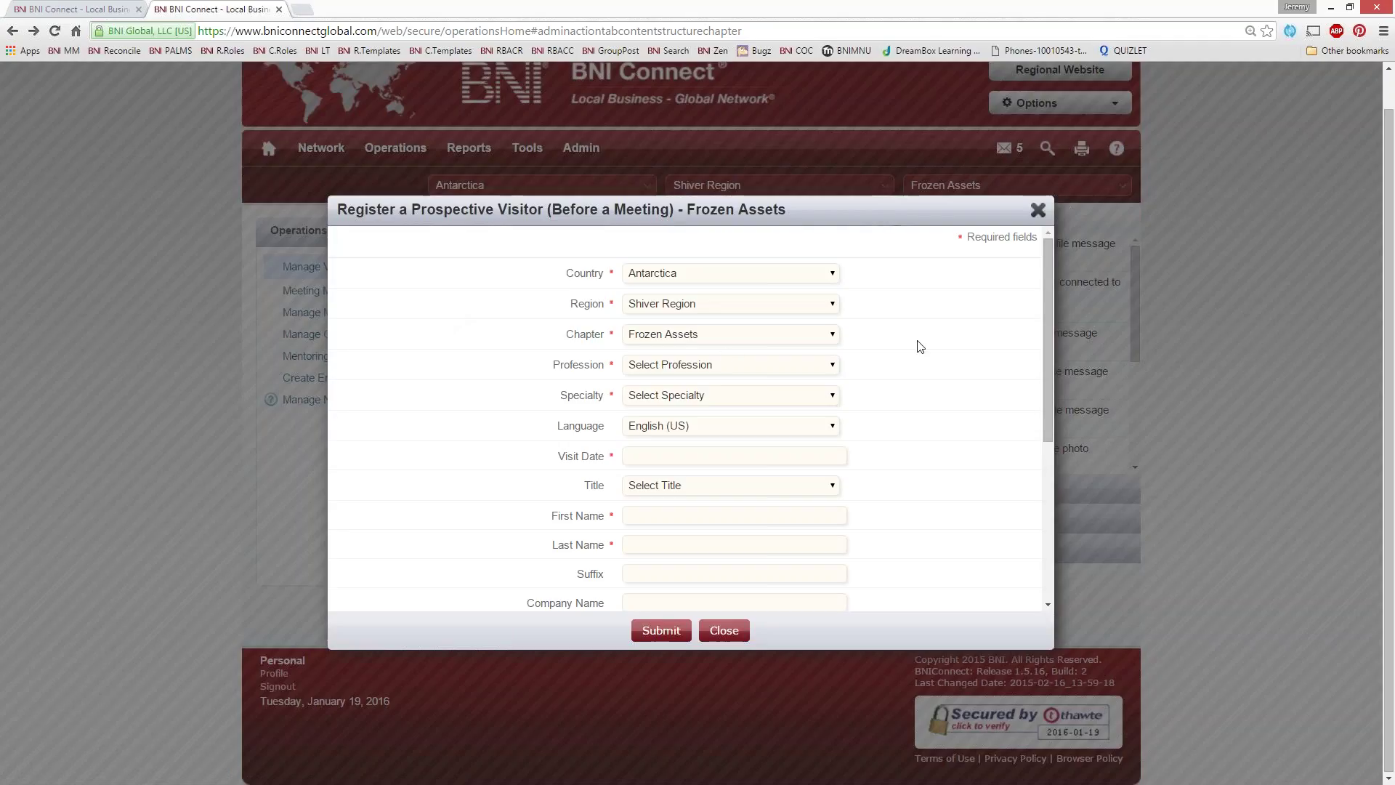
Choose profession Signs, specialty Sign Company, and visit date January 26 from the calendar
click(672, 367)
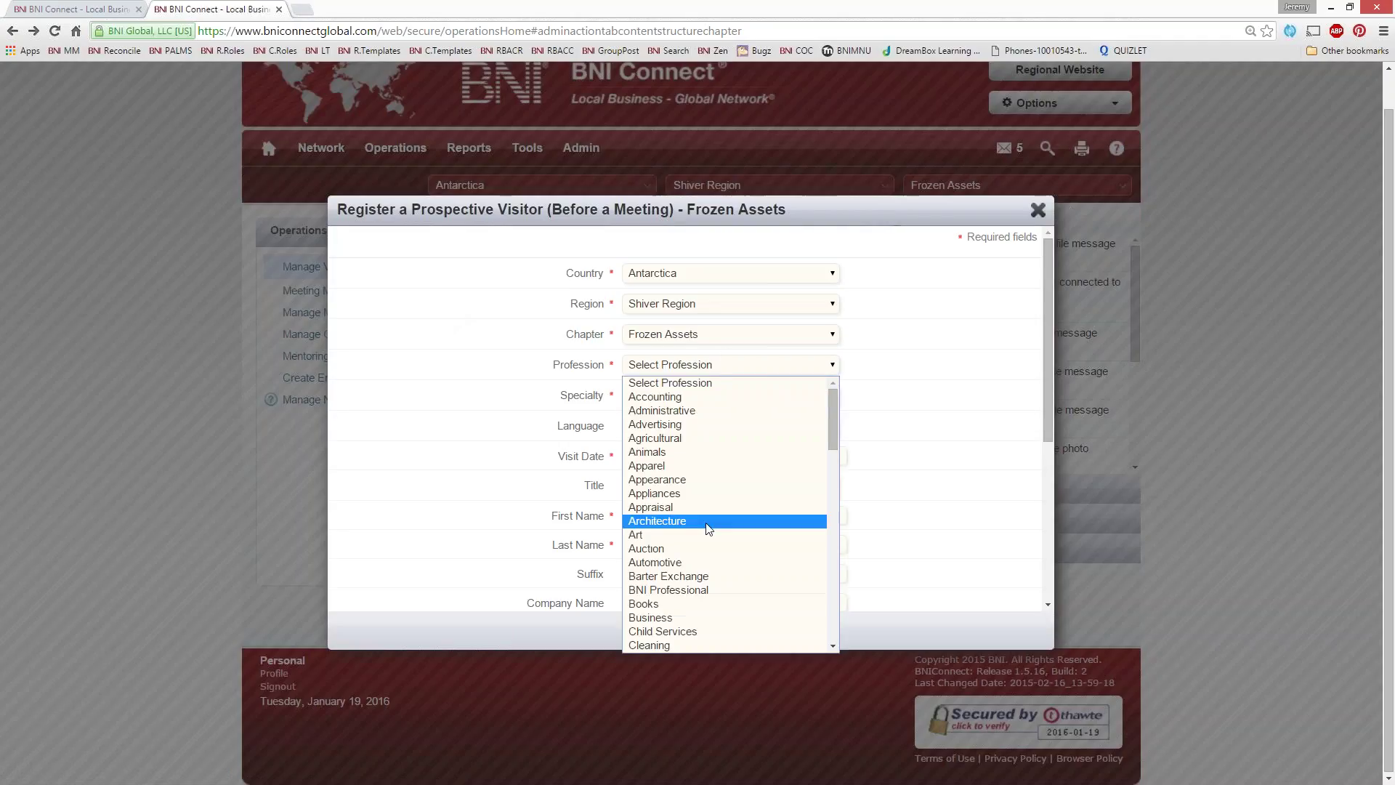
scroll(708, 529, down, 8)
scroll(708, 528, down, 4)
click(665, 509)
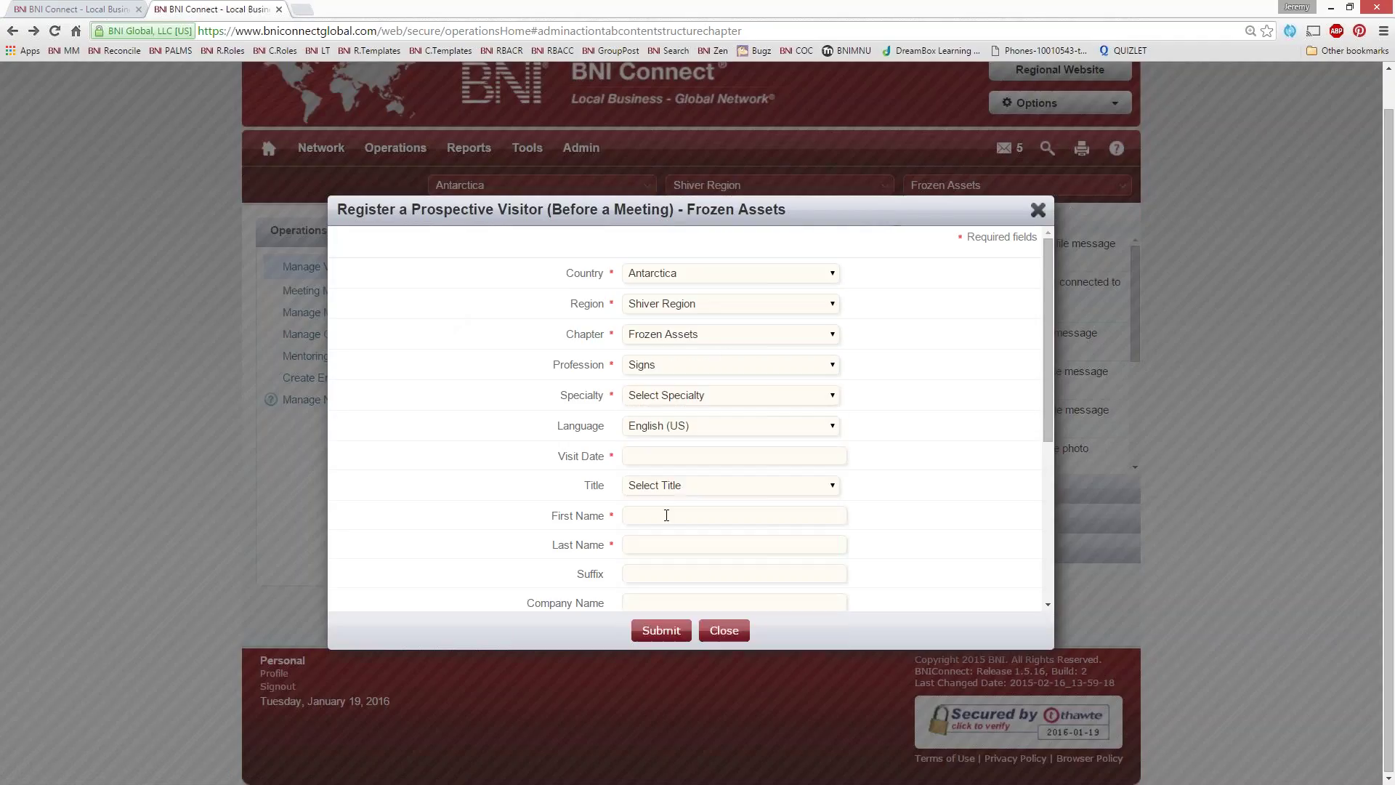
click(672, 395)
click(682, 430)
scroll(664, 374, down, 2)
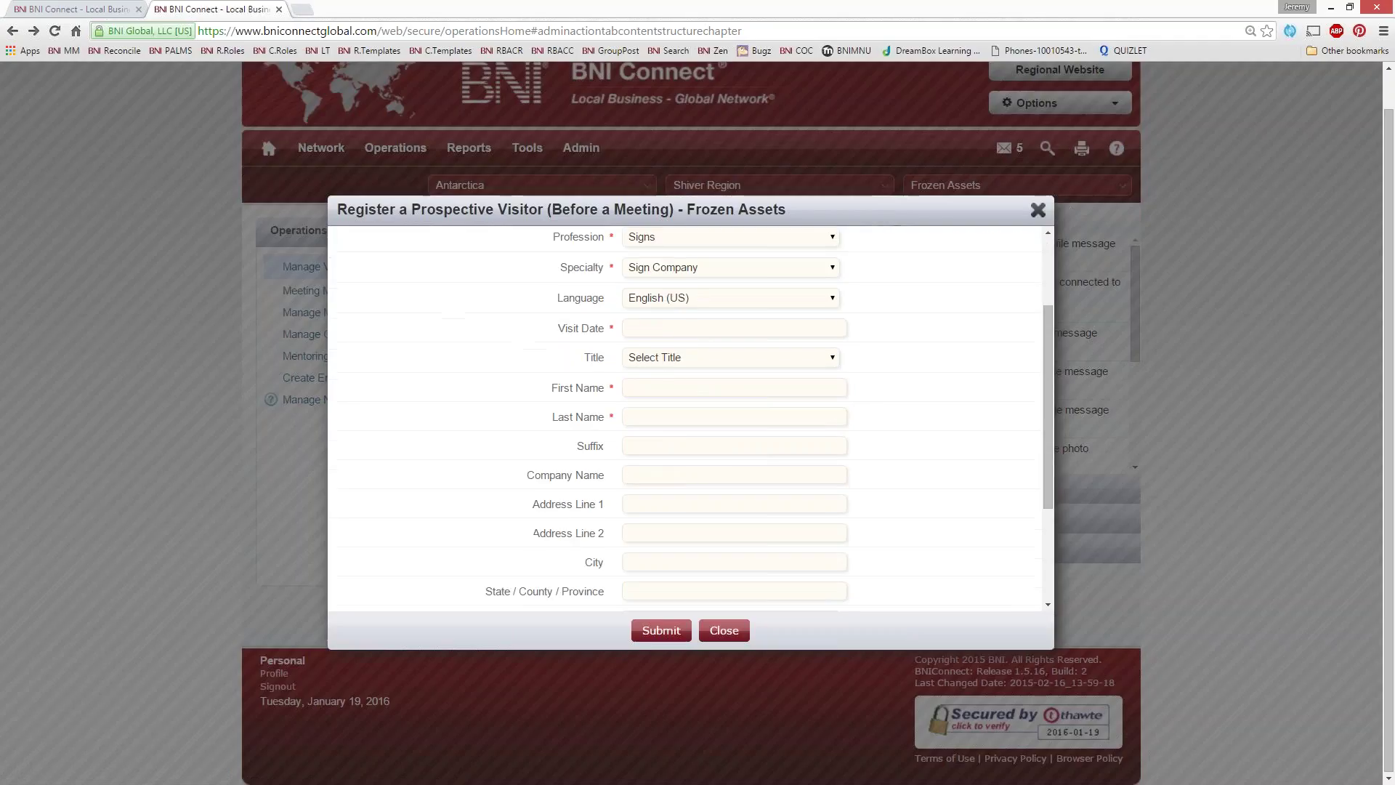
click(663, 332)
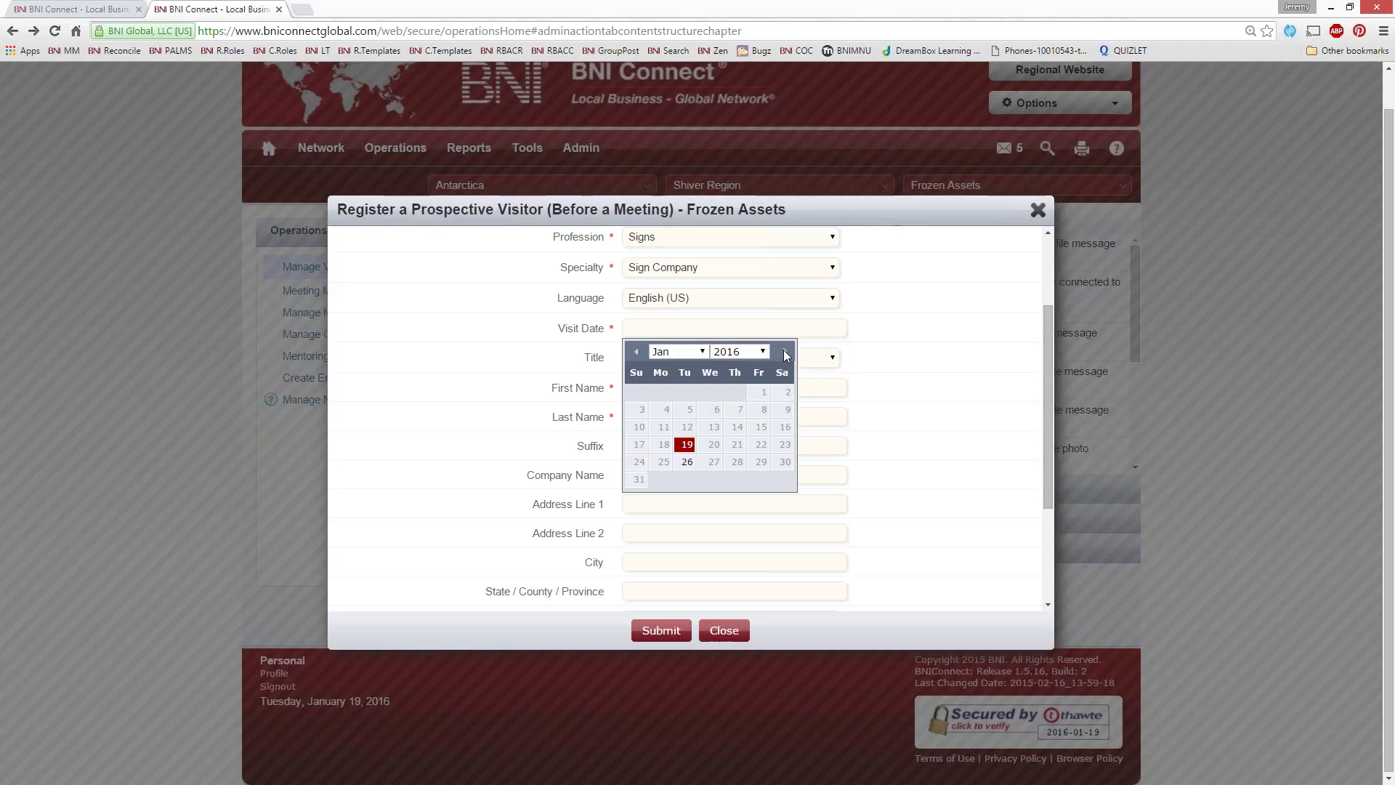
click(687, 464)
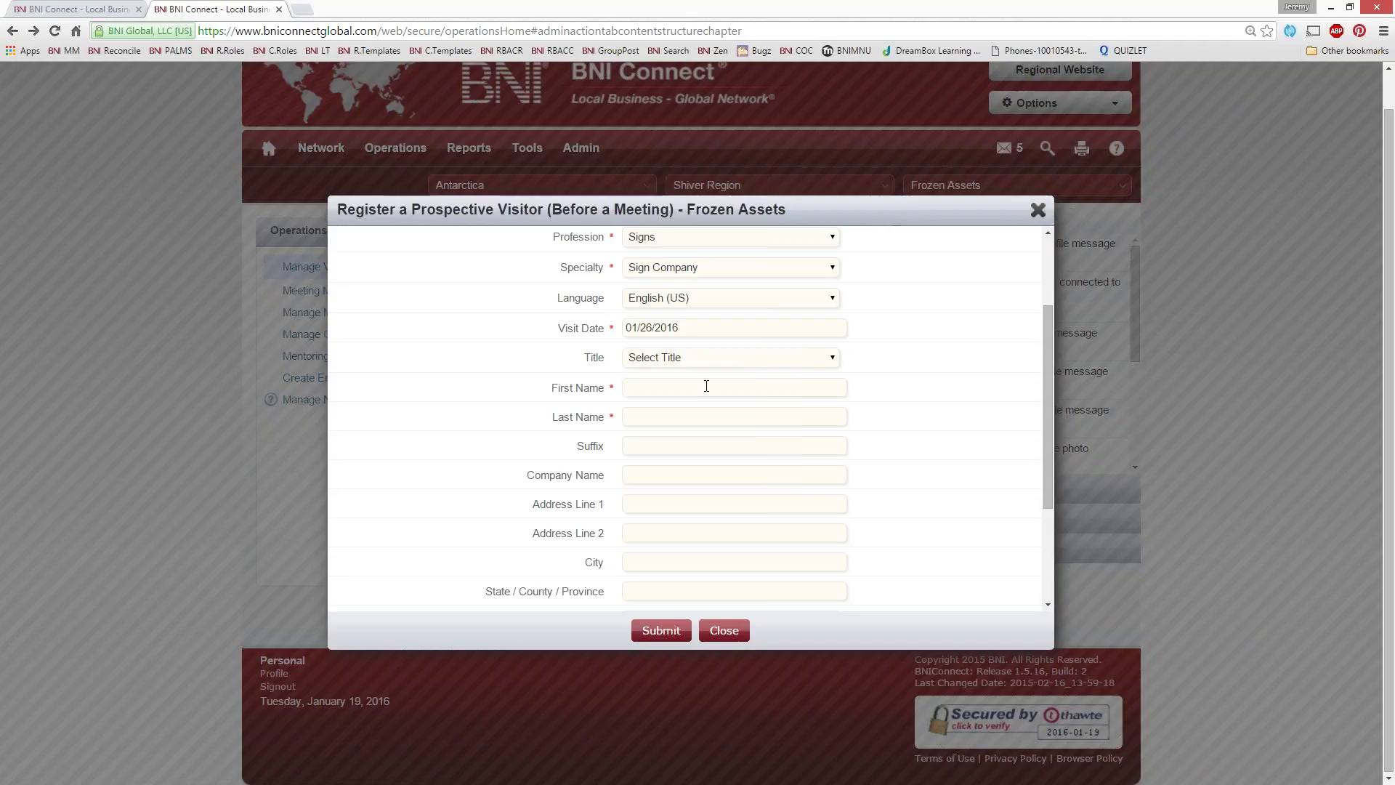
Enter the visitor's first and last name and the company name 'Smith Co'
click(706, 386)
text(John)
key(Tab)
text(Smith)
key(Tab)
text(Smith Co)
Fill in the visitor's street address, city, state, zip, phone and e-mail, then submit the registration
key(Tab)
text(1 Here Stre)
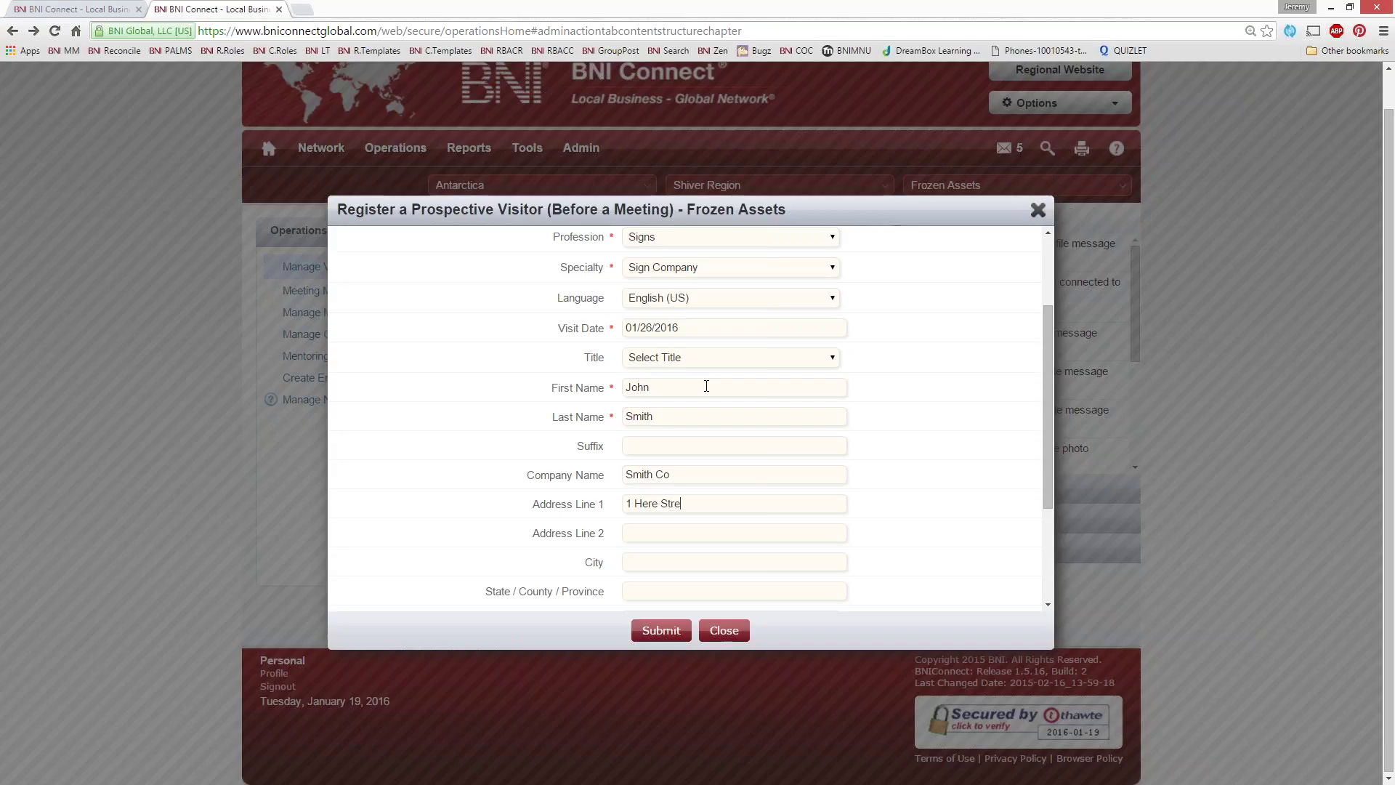
text(etHereville)
text(RI)
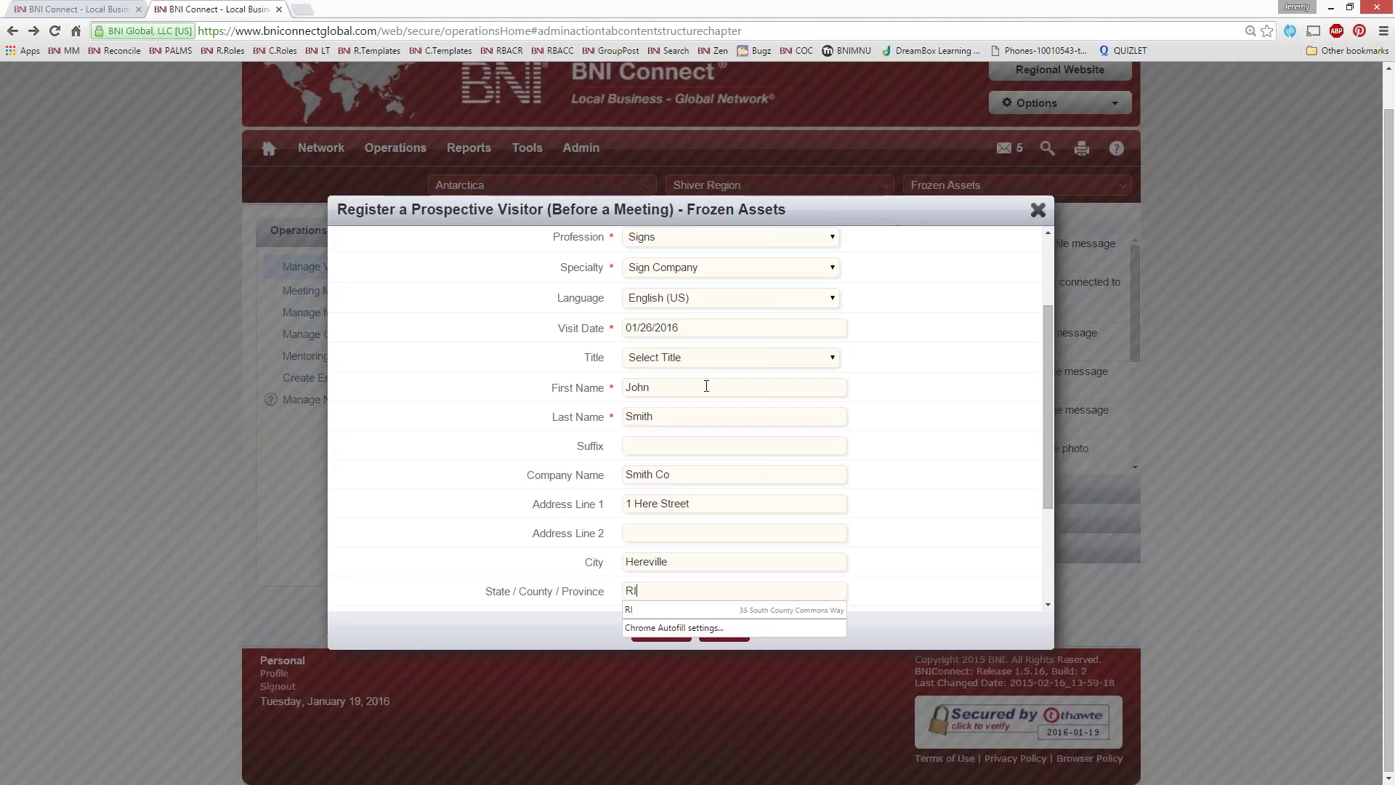
scroll(706, 386, down, 3)
key(Tab)
key(Tab)
key(Tab)
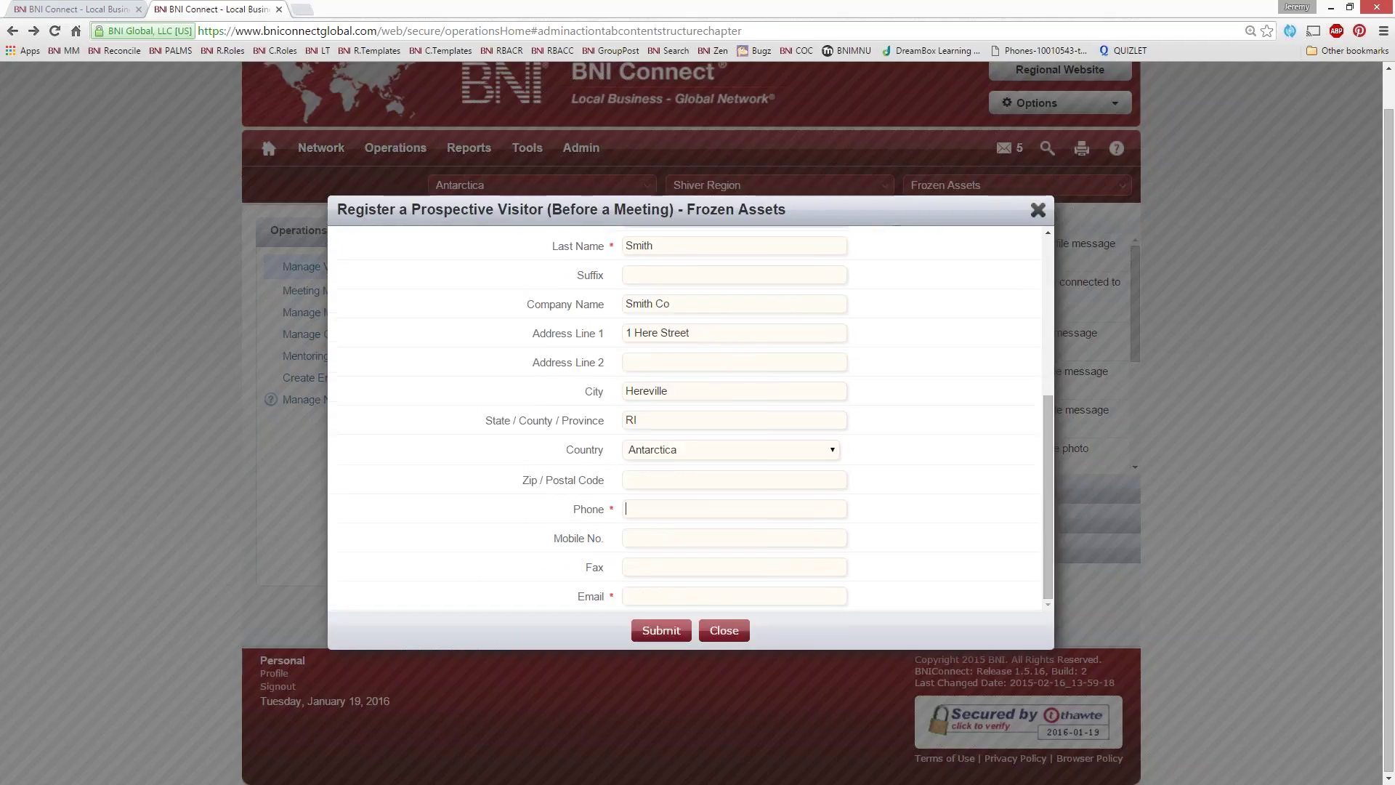
text(02222)
key(Tab)
text(00)
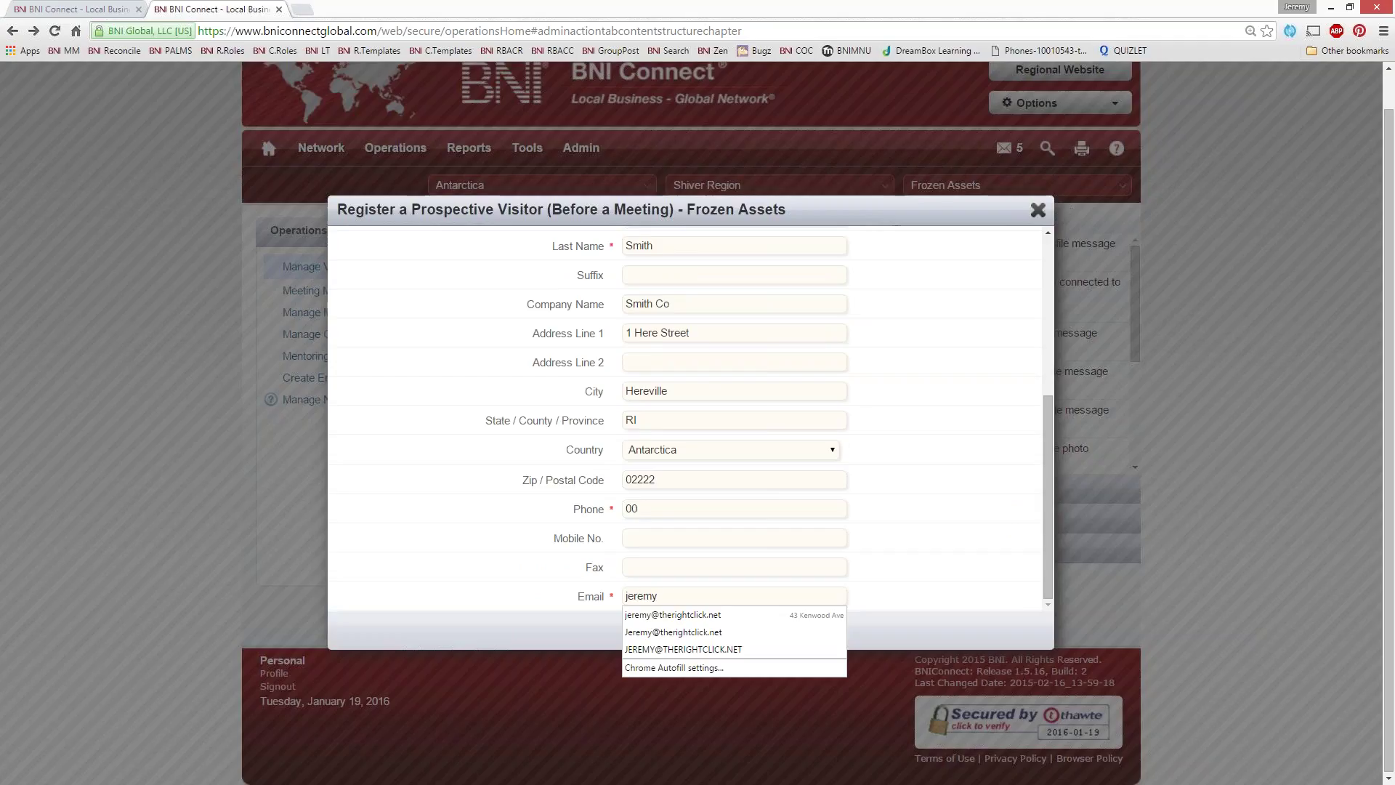
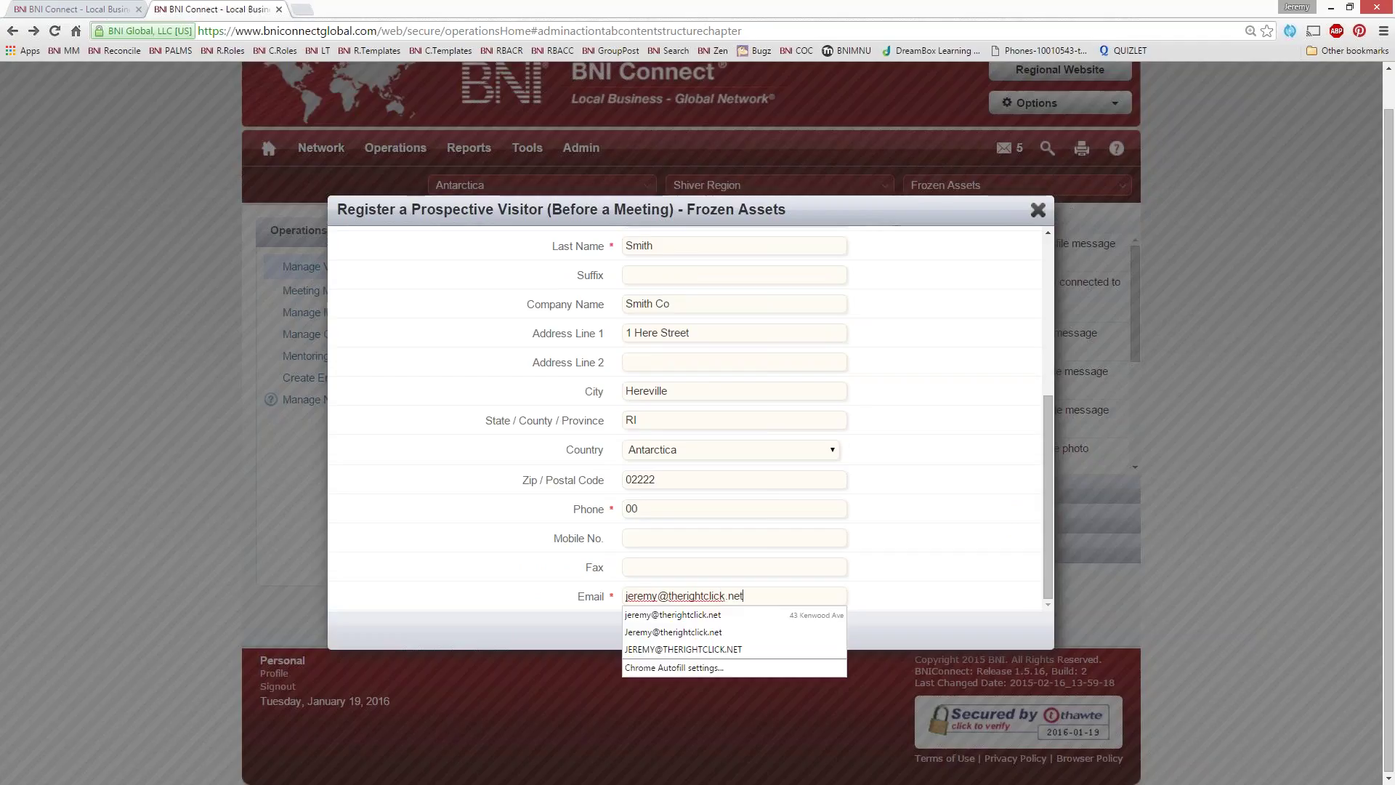
click(649, 631)
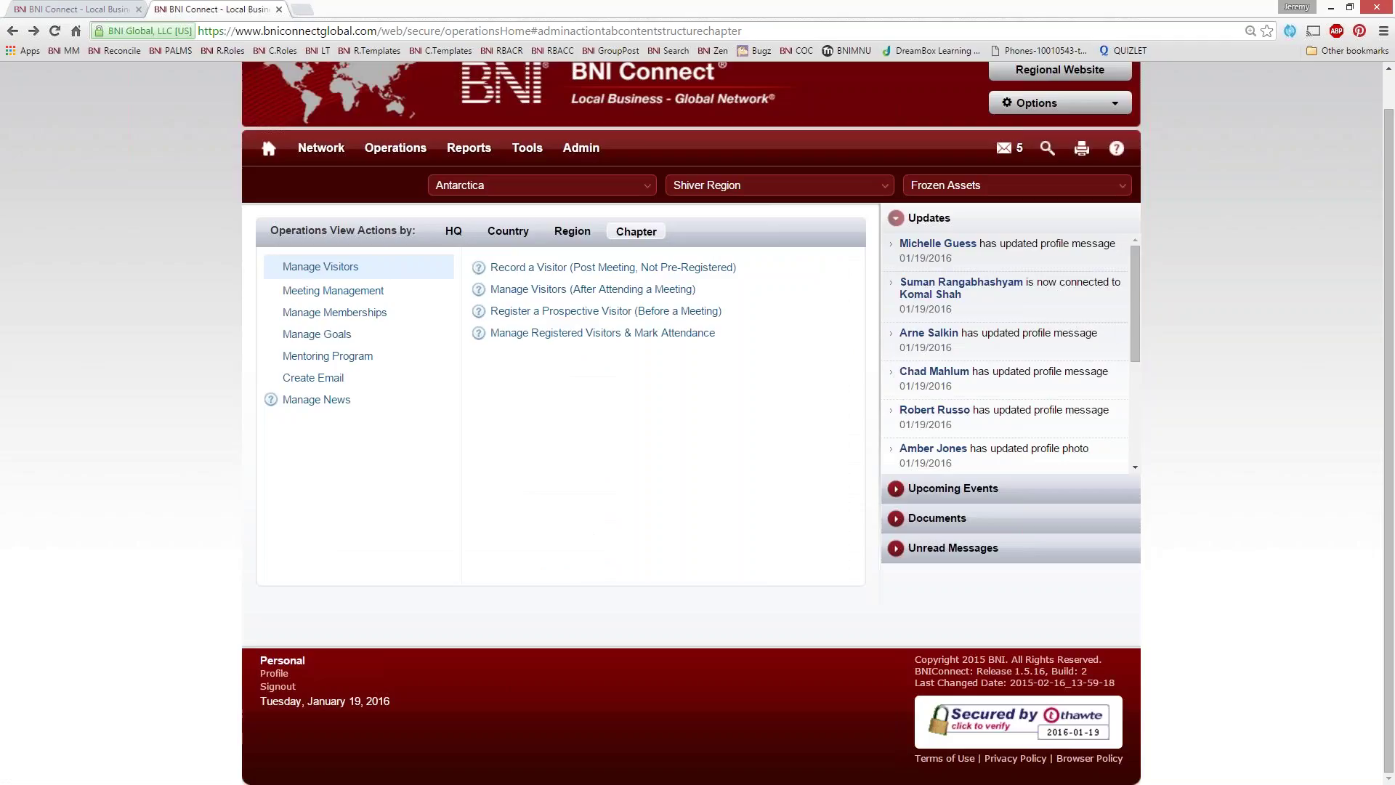
key(alt+Tab)
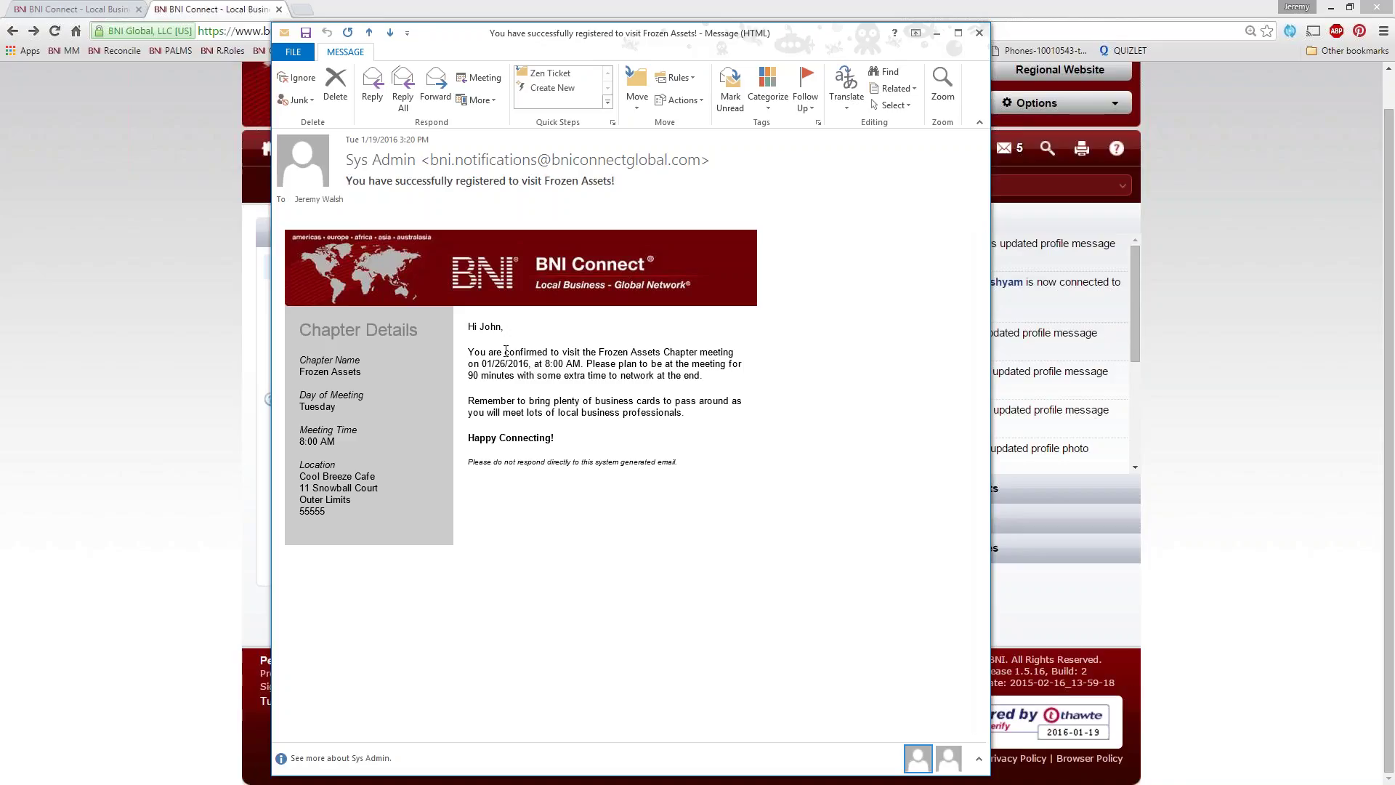
drag(505, 350, 550, 352)
double_click(498, 364)
drag(563, 379, 571, 380)
click(596, 394)
click(979, 32)
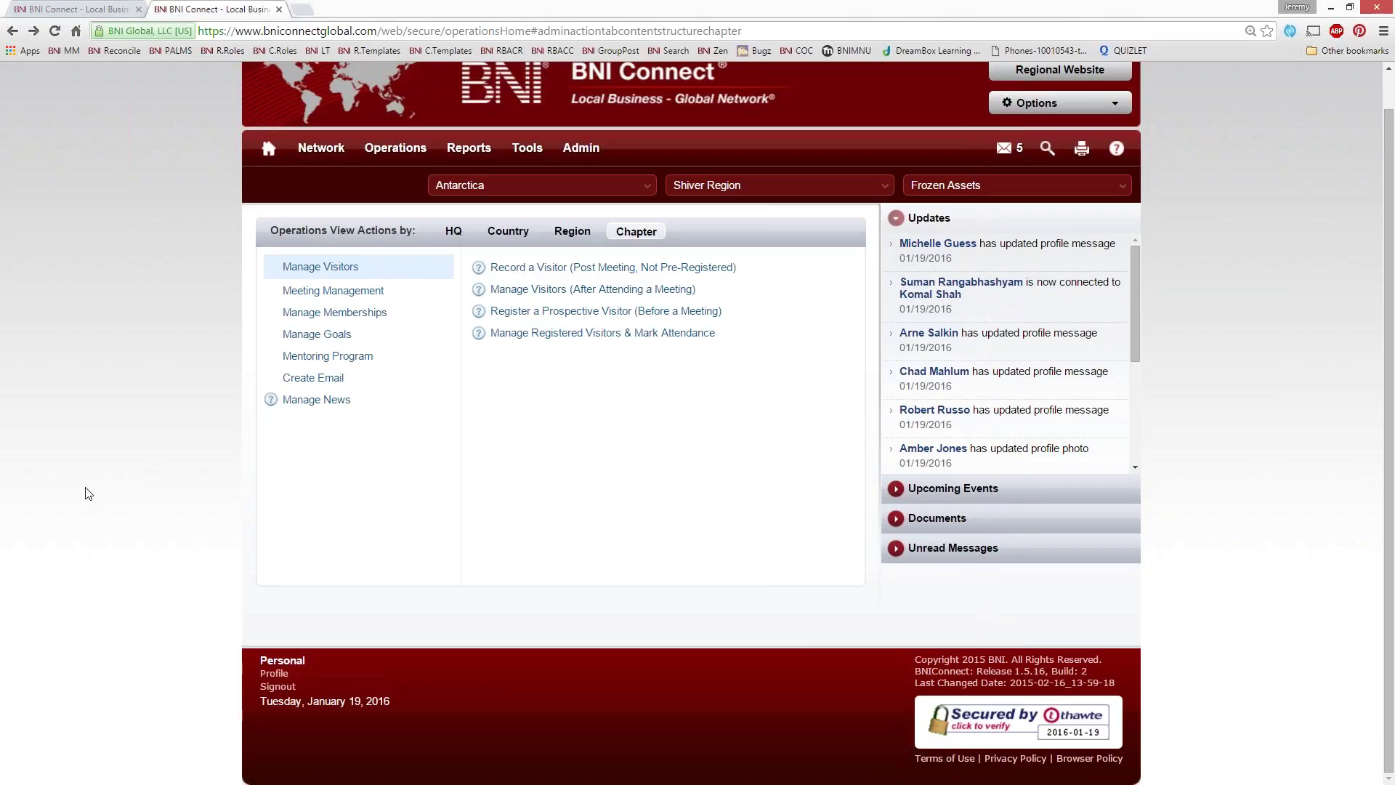
Open the Regional Website in a new tab and load antarcticreferrals.com via the address bar
scroll(87, 479, up, 1)
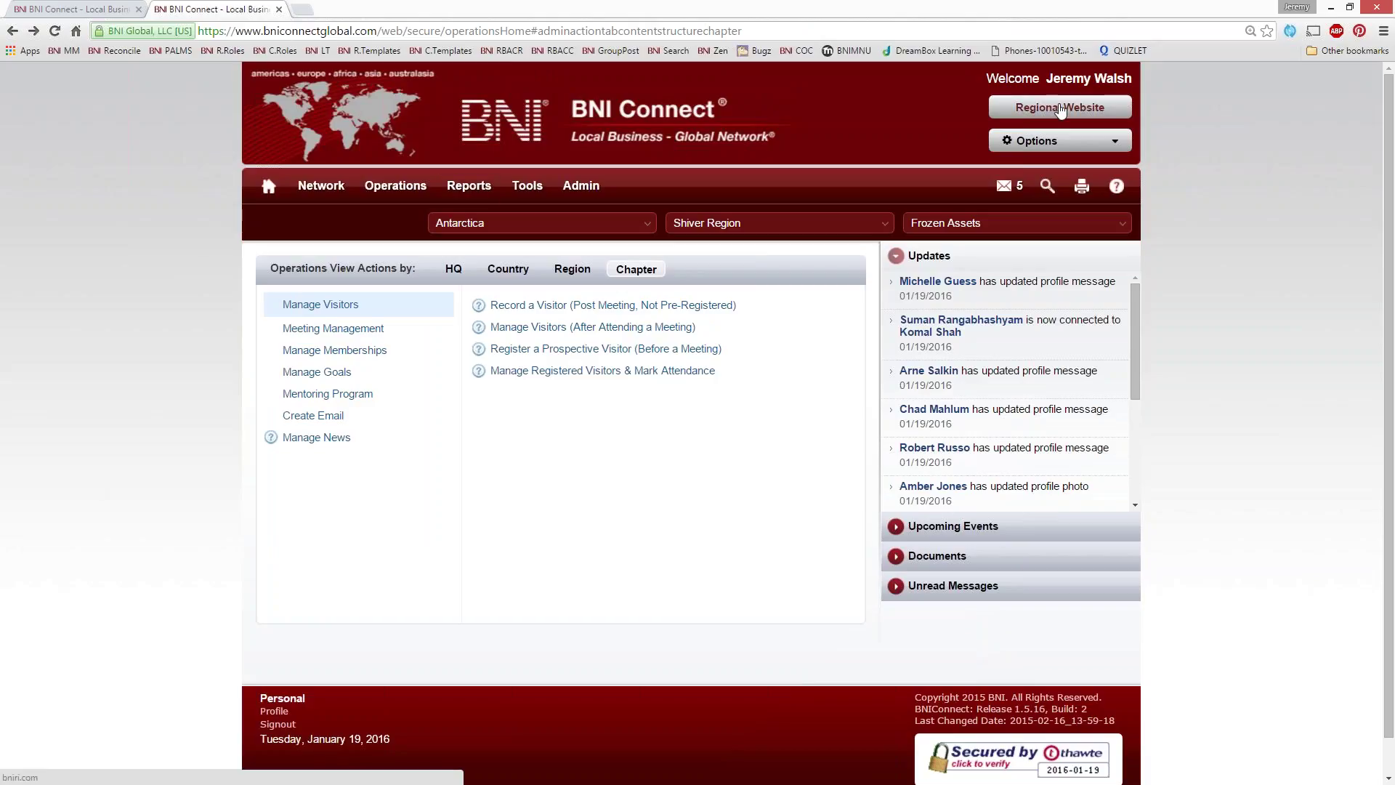
click(1061, 109)
click(220, 31)
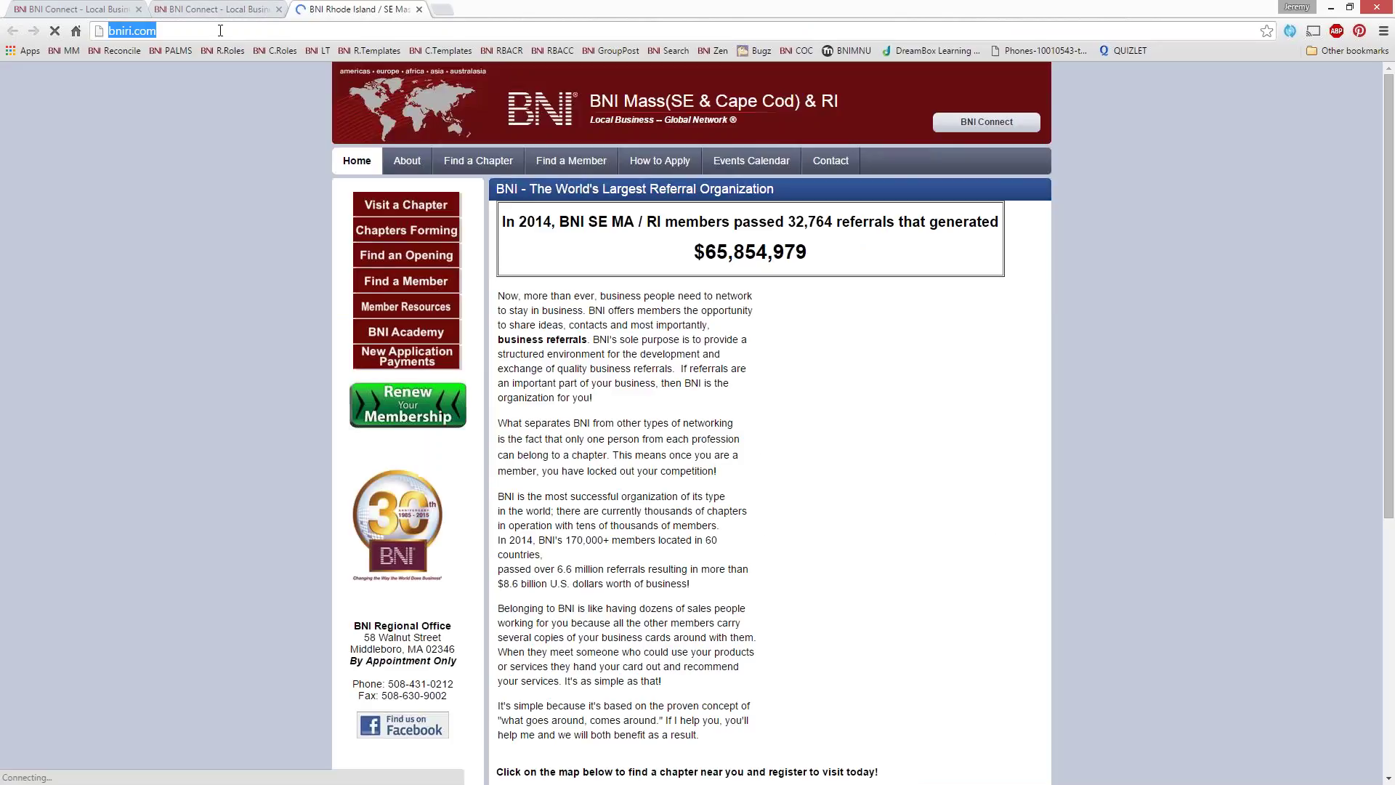
text(bni)
key(BackSpace)
key(BackSpace)
key(BackSpace)
key(BackSpace)
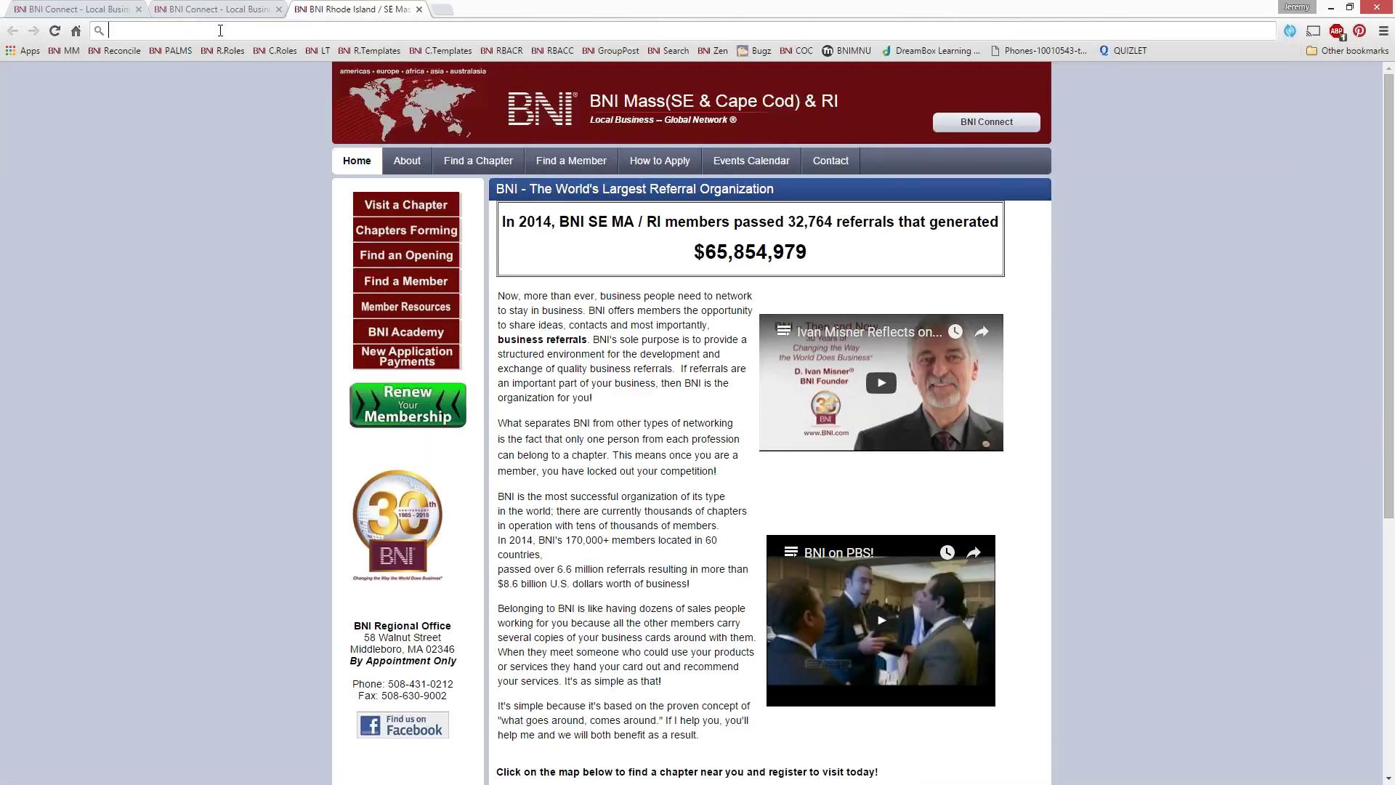
text(antarcticreferrals.com)
key(Return)
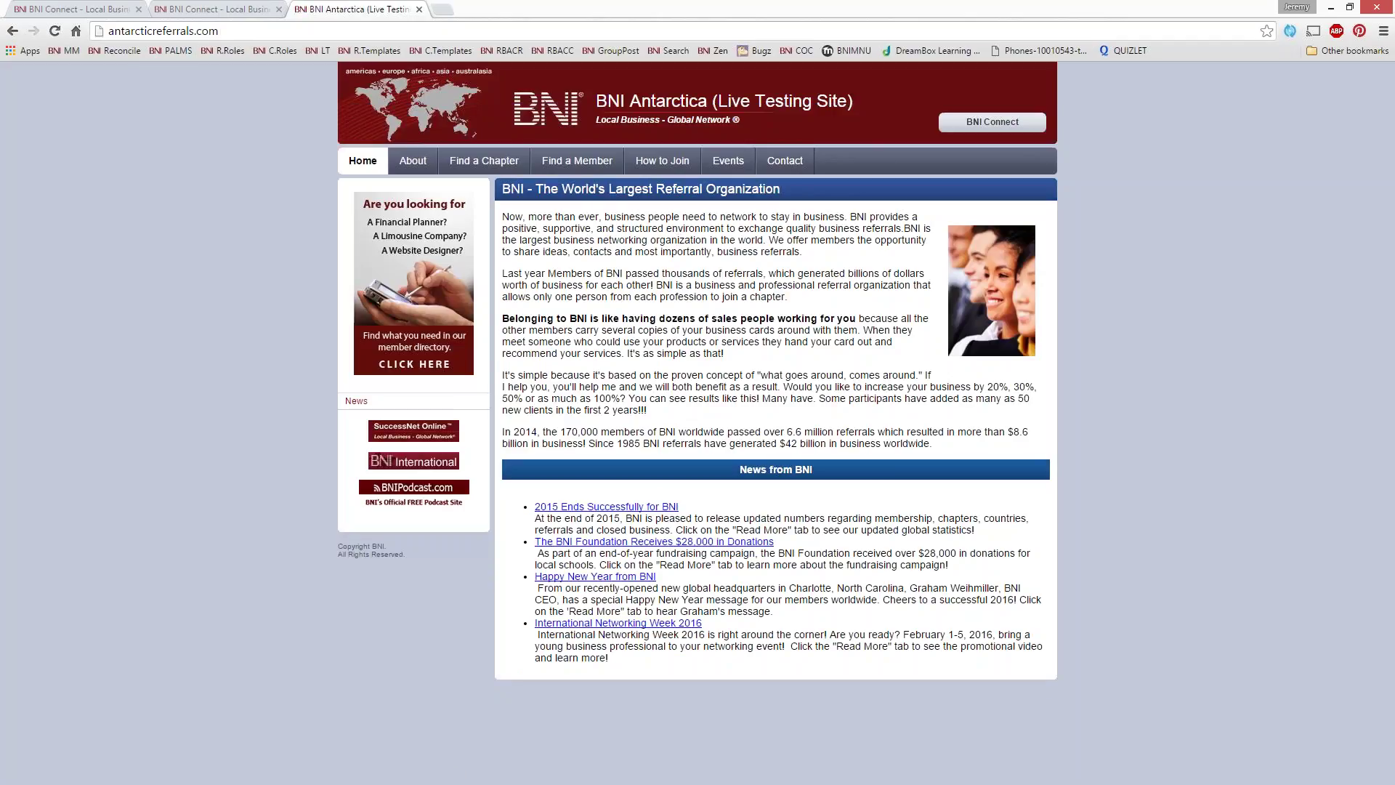
Search all chapters, open the Frozen Assets chapter details, and choose 'Visit this Chapter'
click(482, 161)
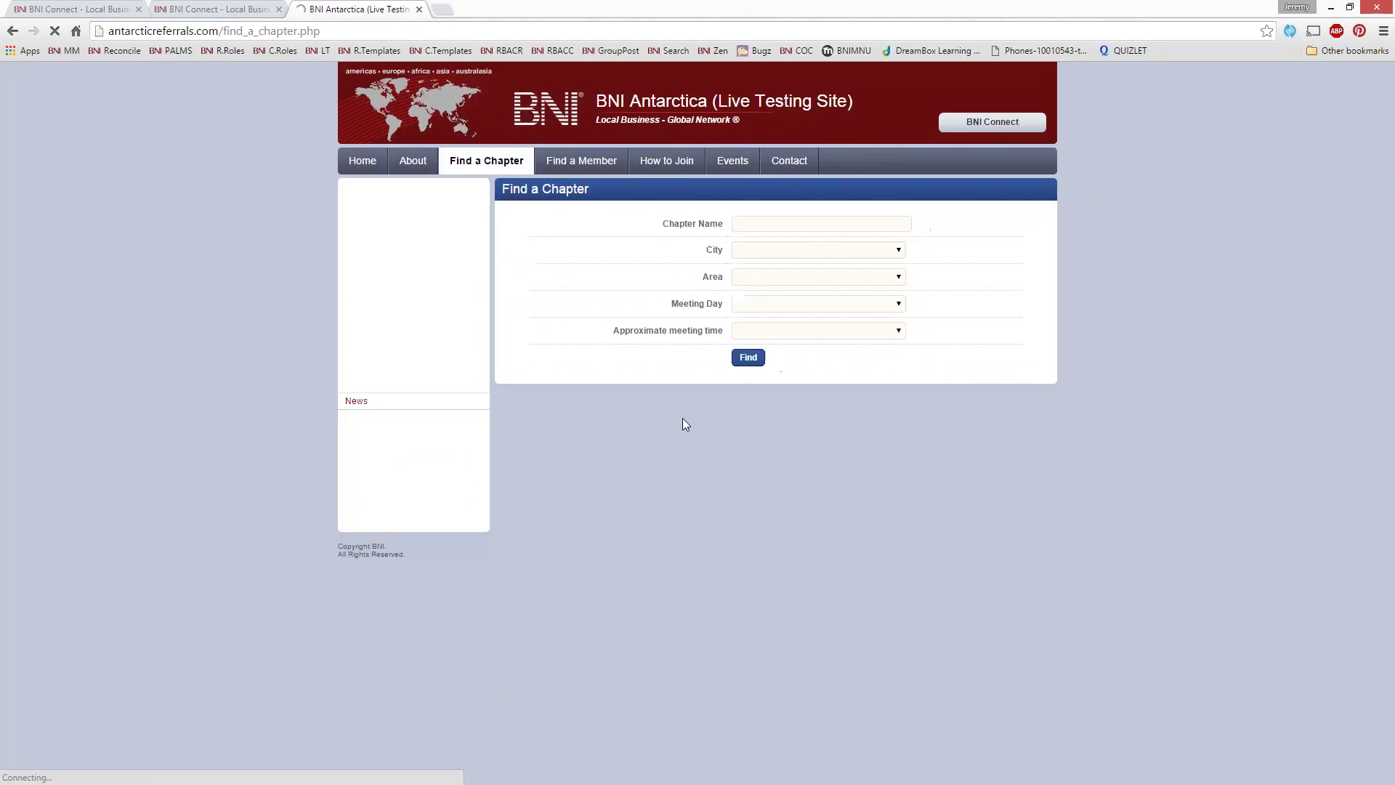
click(755, 354)
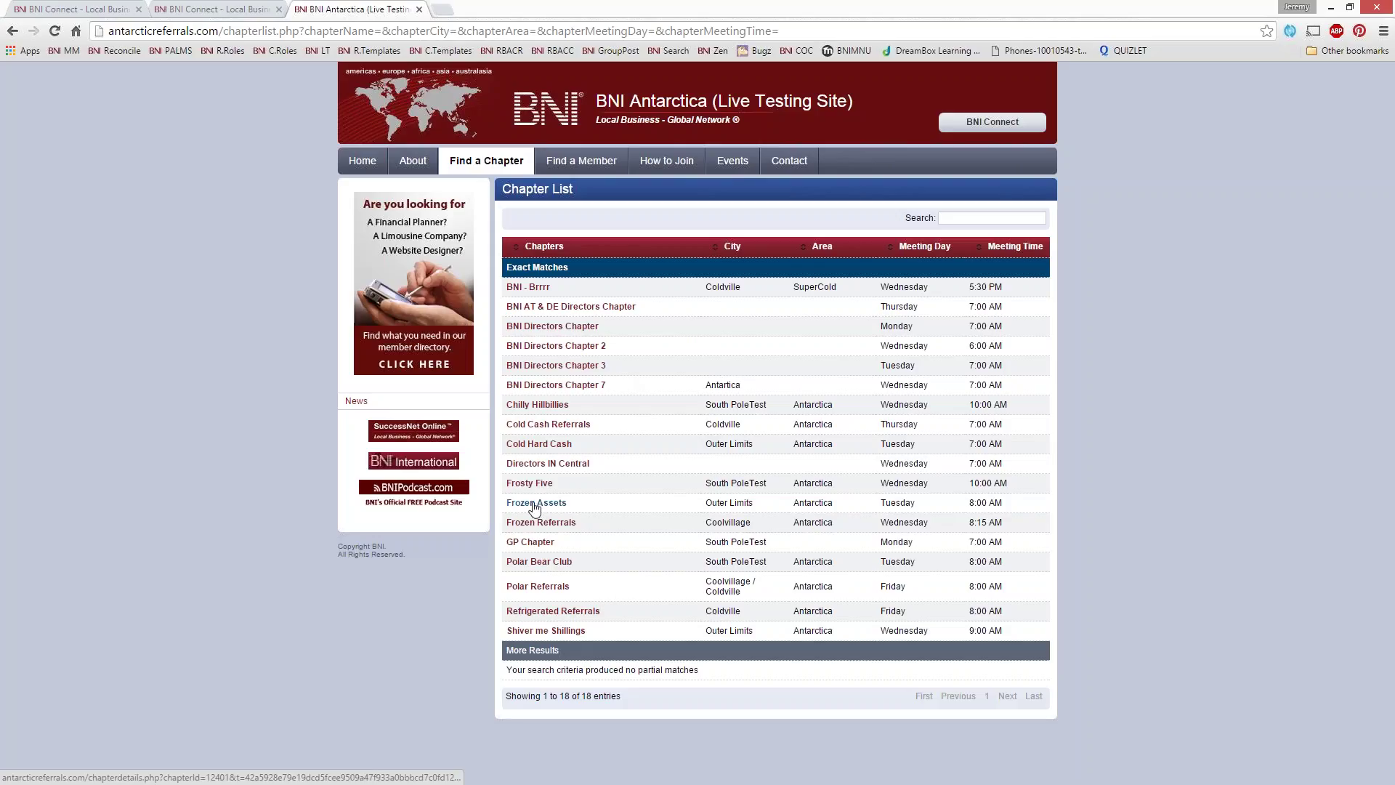
click(536, 503)
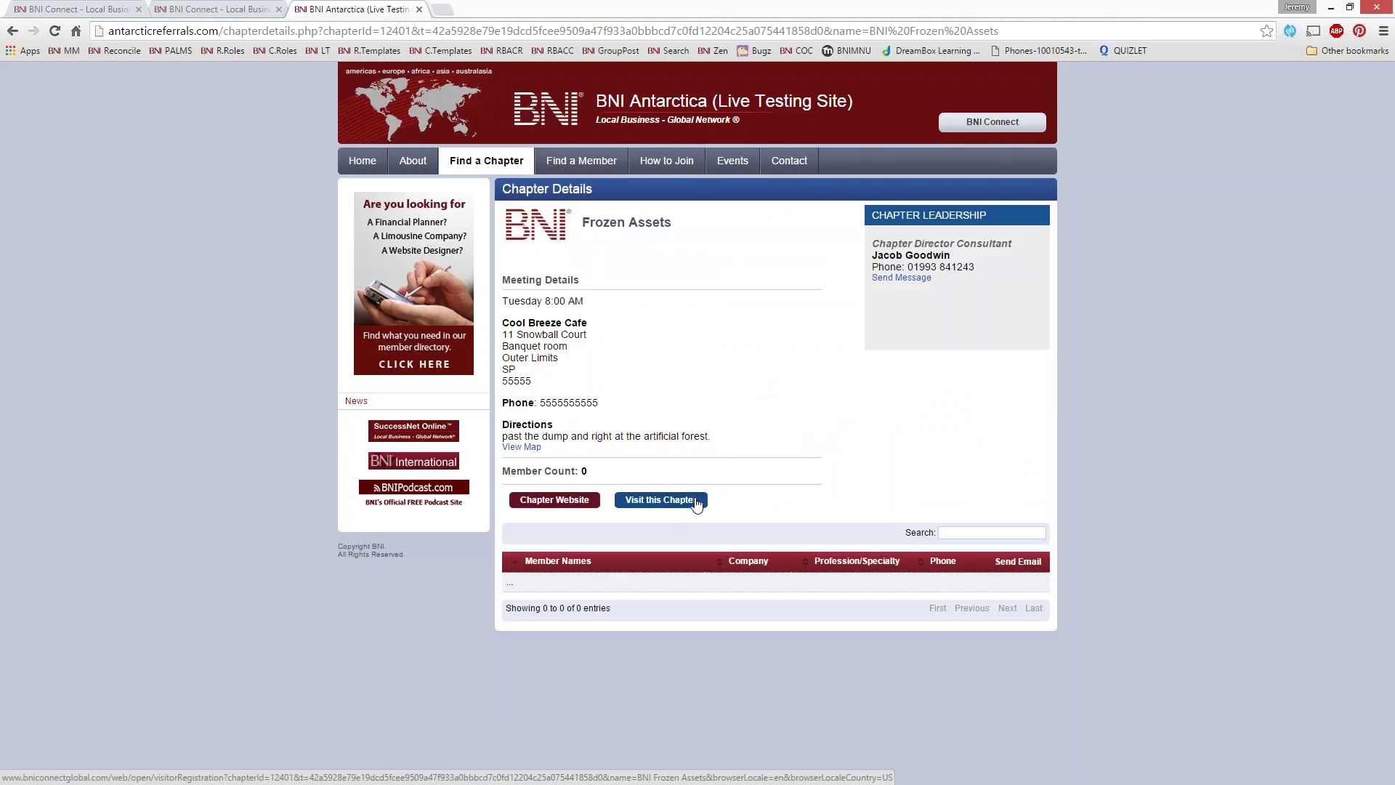
click(674, 504)
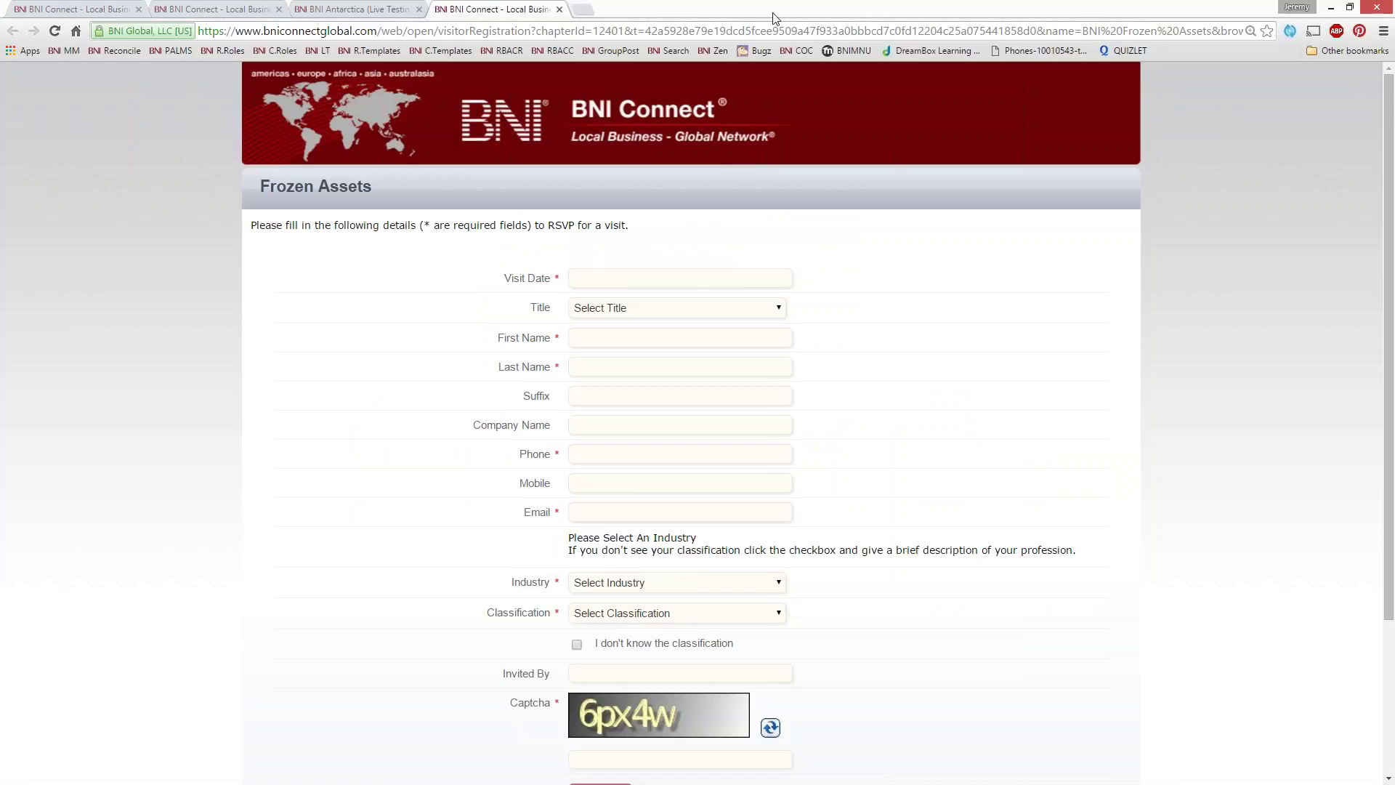
Try the invited-by field on the RSVP form, then close that registration tab
scroll(407, 222, down, 3)
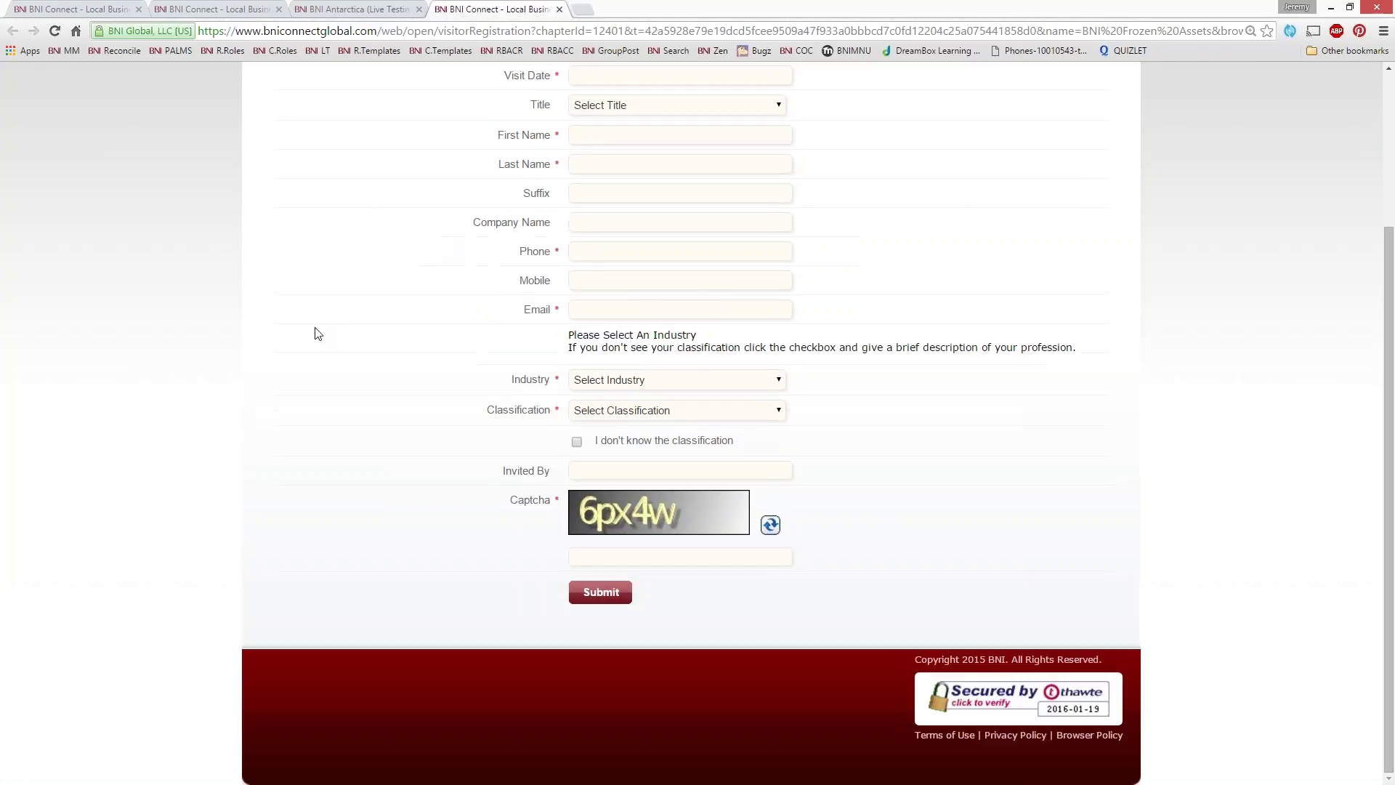
click(578, 466)
scroll(518, 268, up, 3)
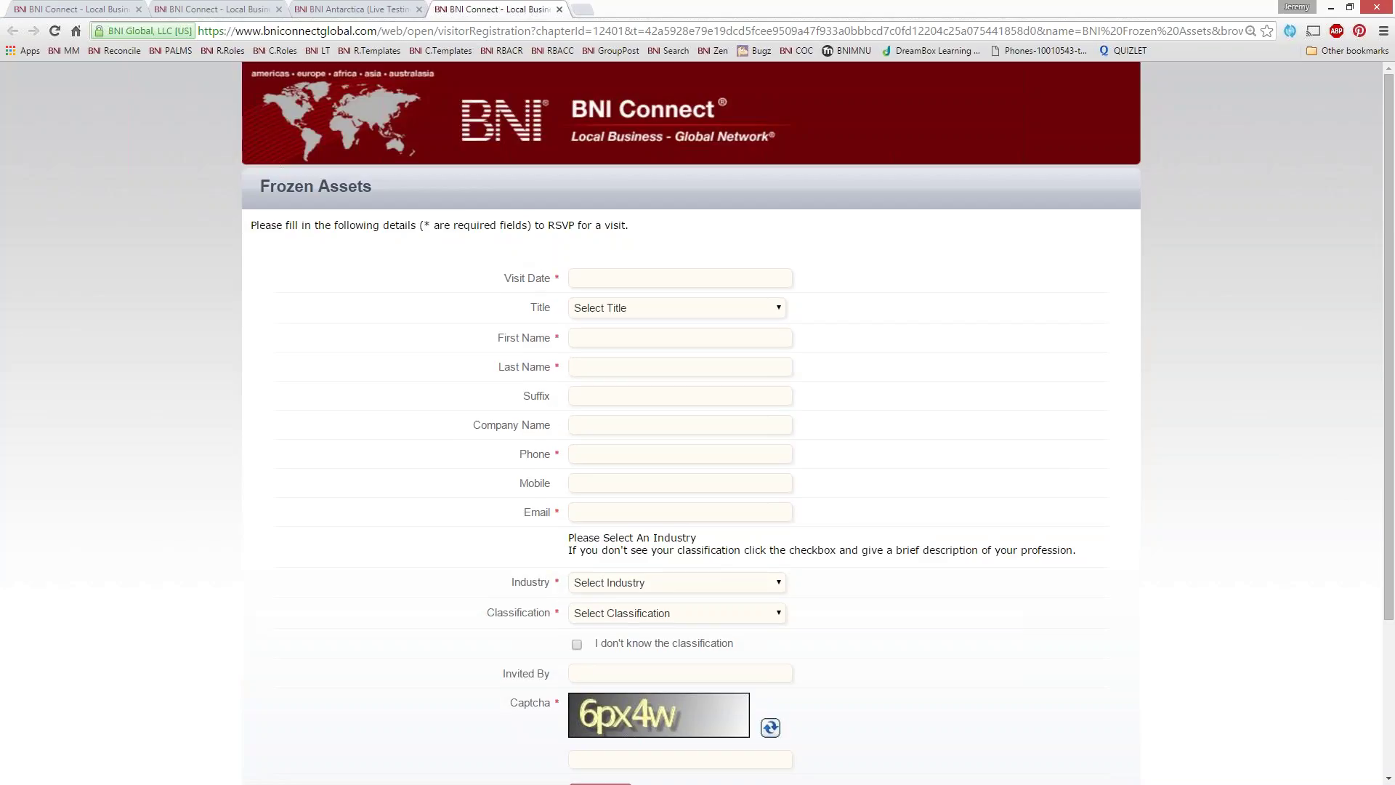
click(558, 8)
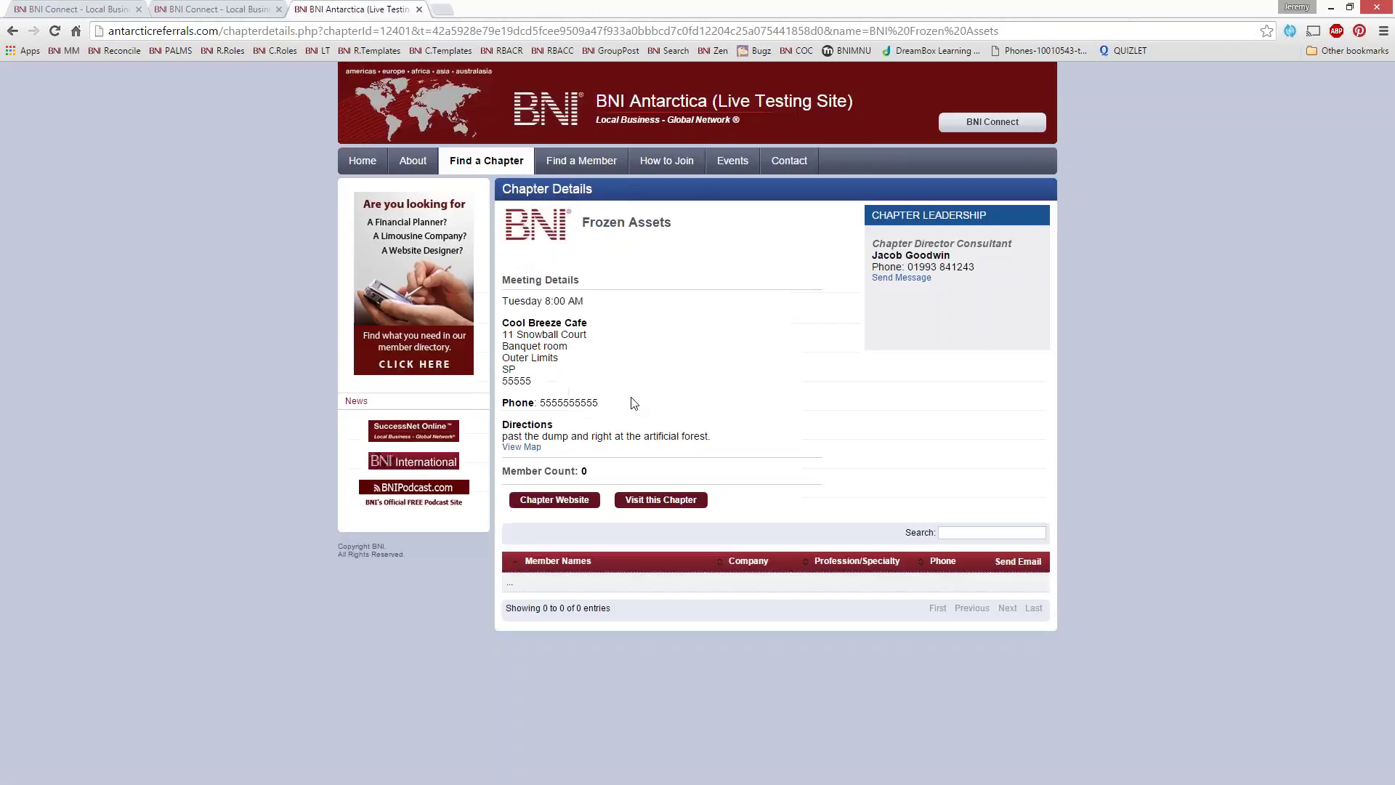
Follow the chapter website's visit link, then close the second form, chapter website and regional tabs
click(568, 494)
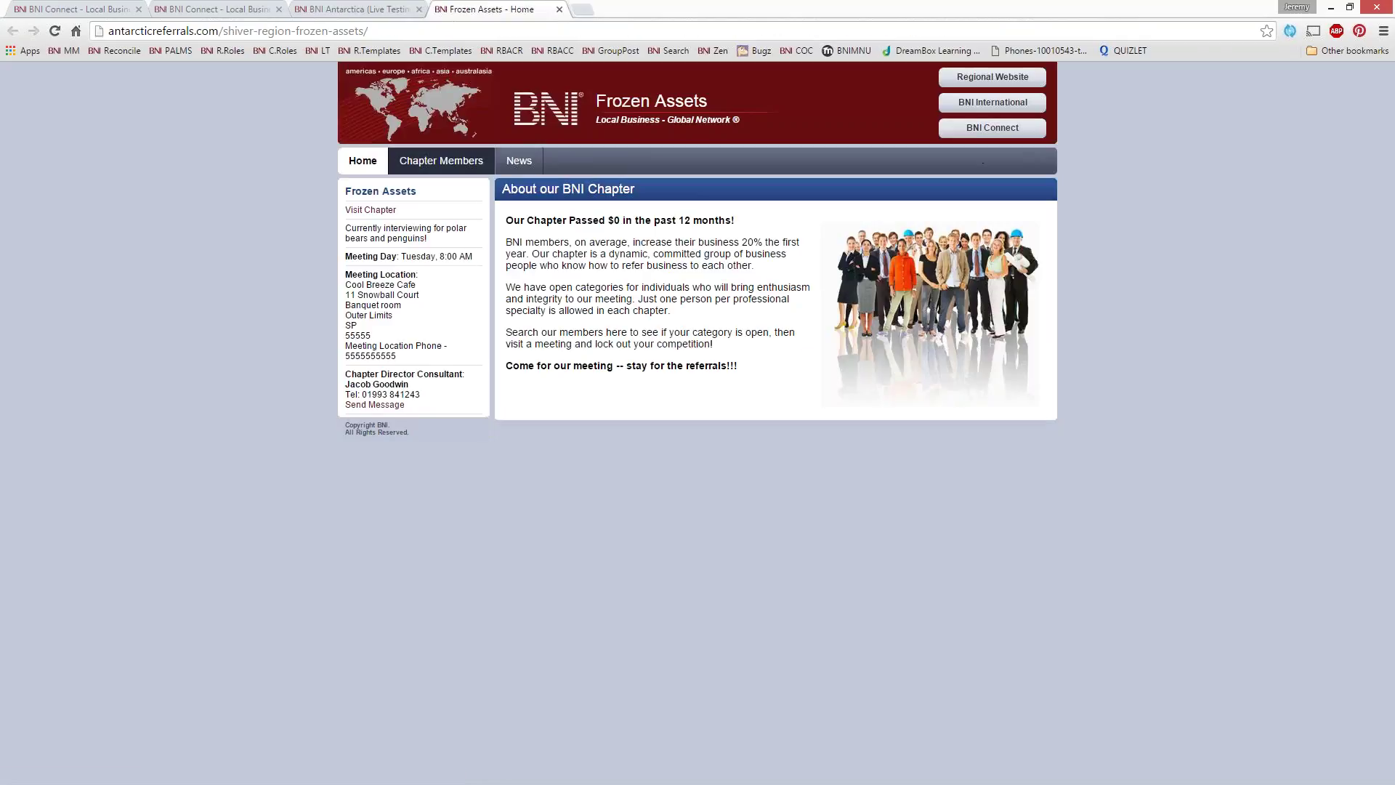
click(373, 210)
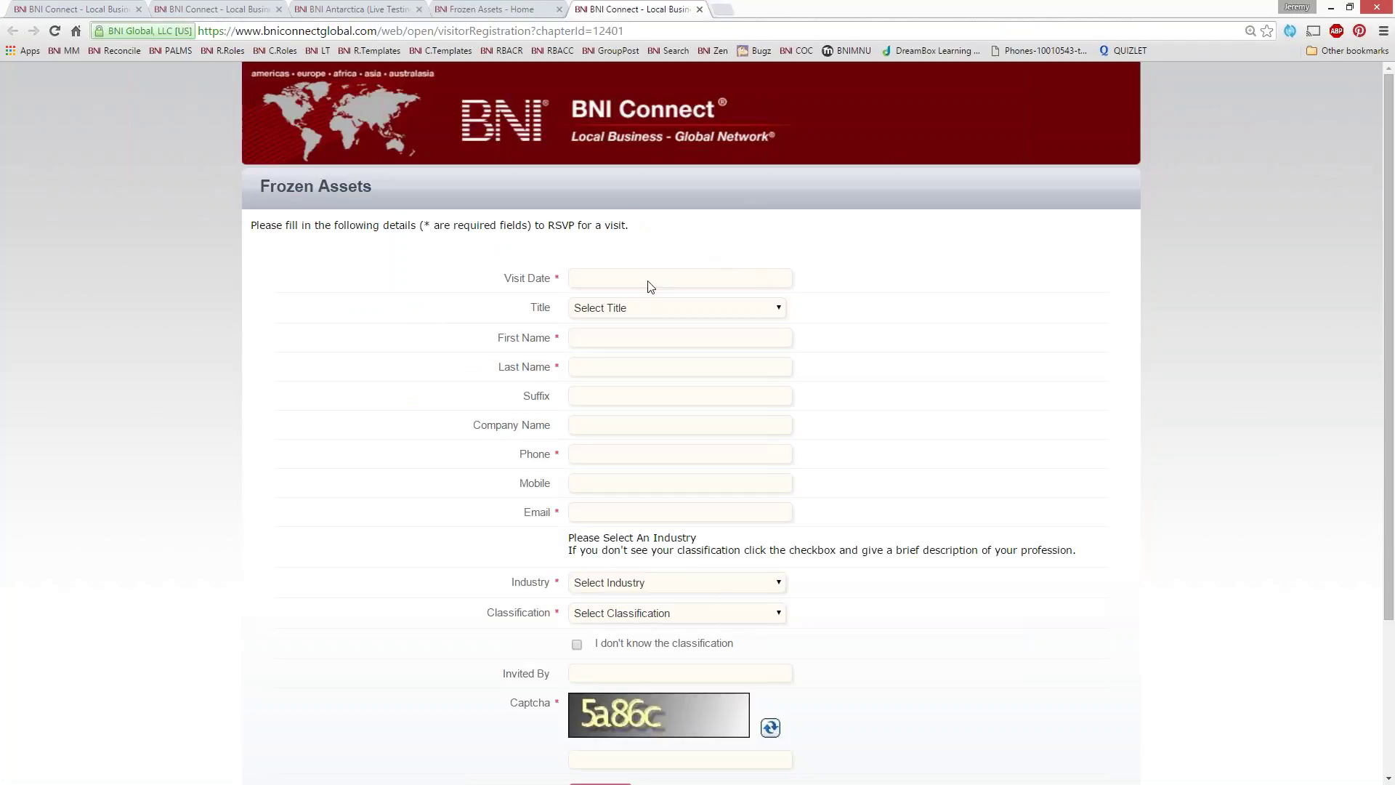
scroll(611, 218, down, 3)
scroll(770, 269, up, 3)
click(698, 10)
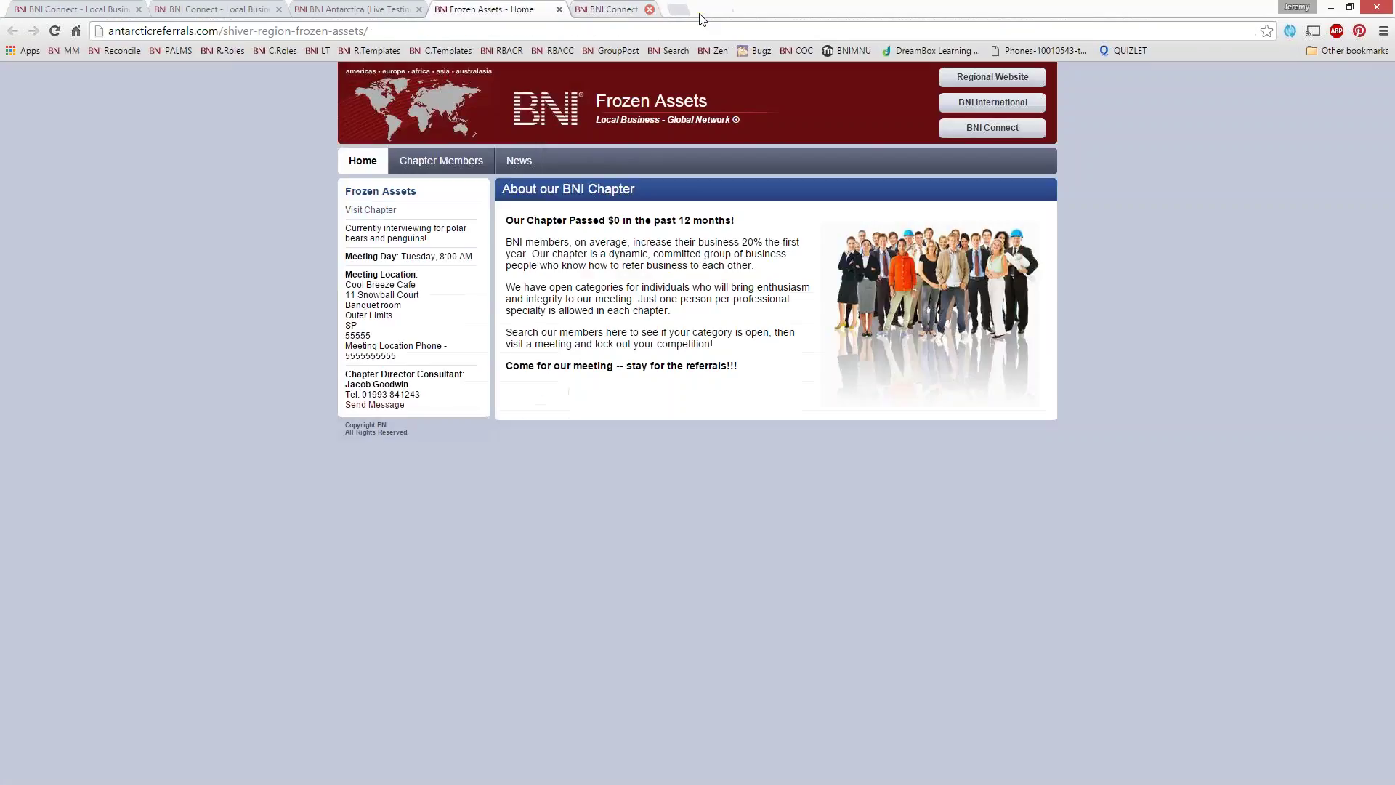
click(559, 10)
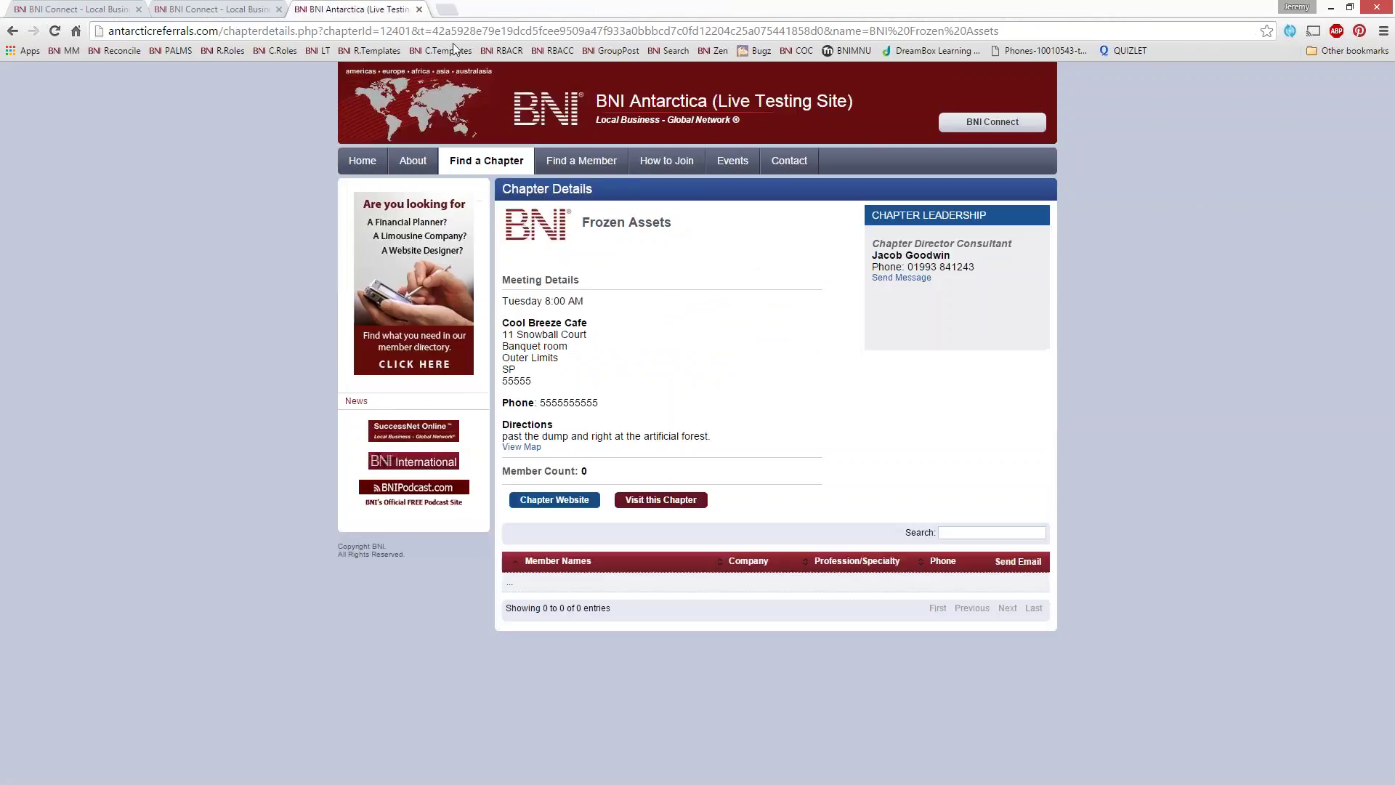
click(419, 9)
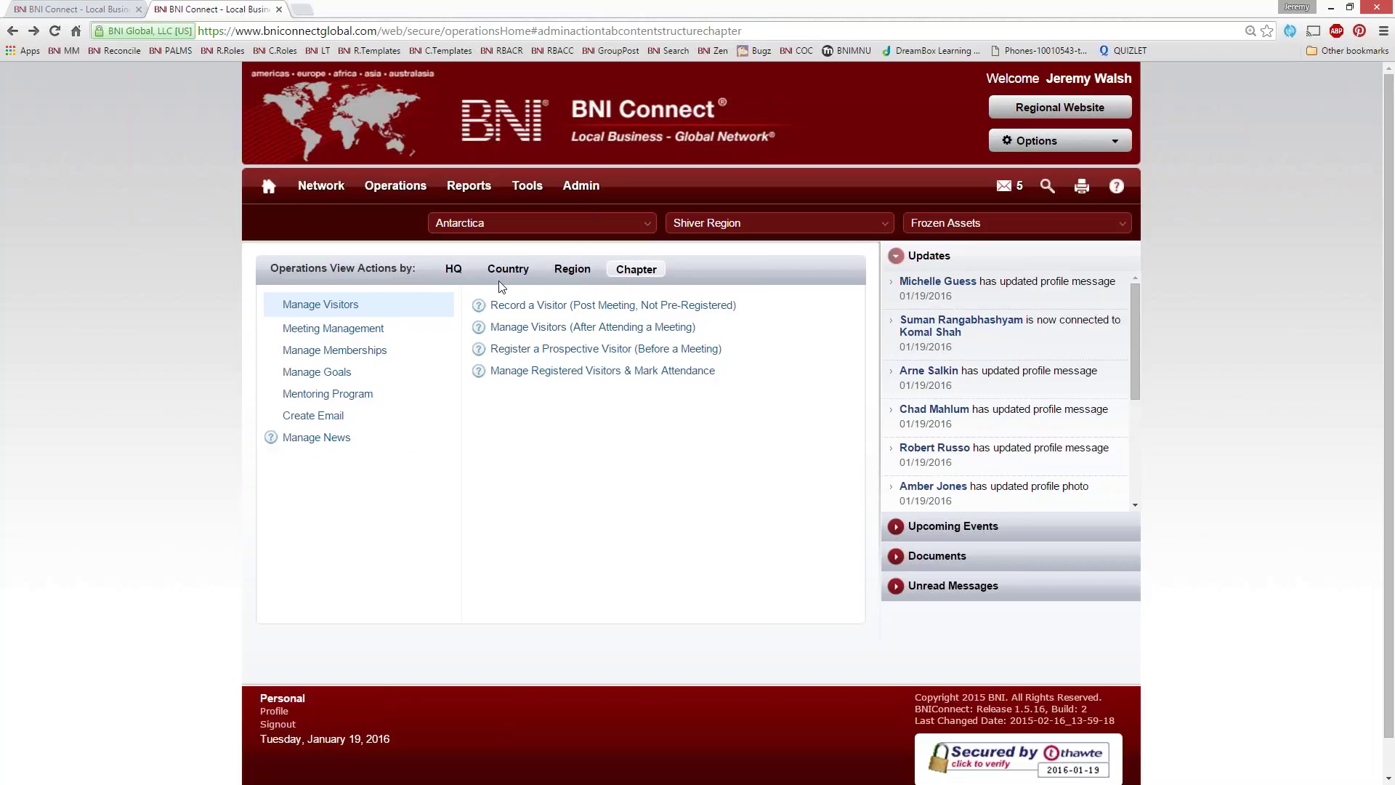
Run the chapter Visitor Registration Report with the end date set to 02/22/2016
mouse_move(469, 186)
click(481, 297)
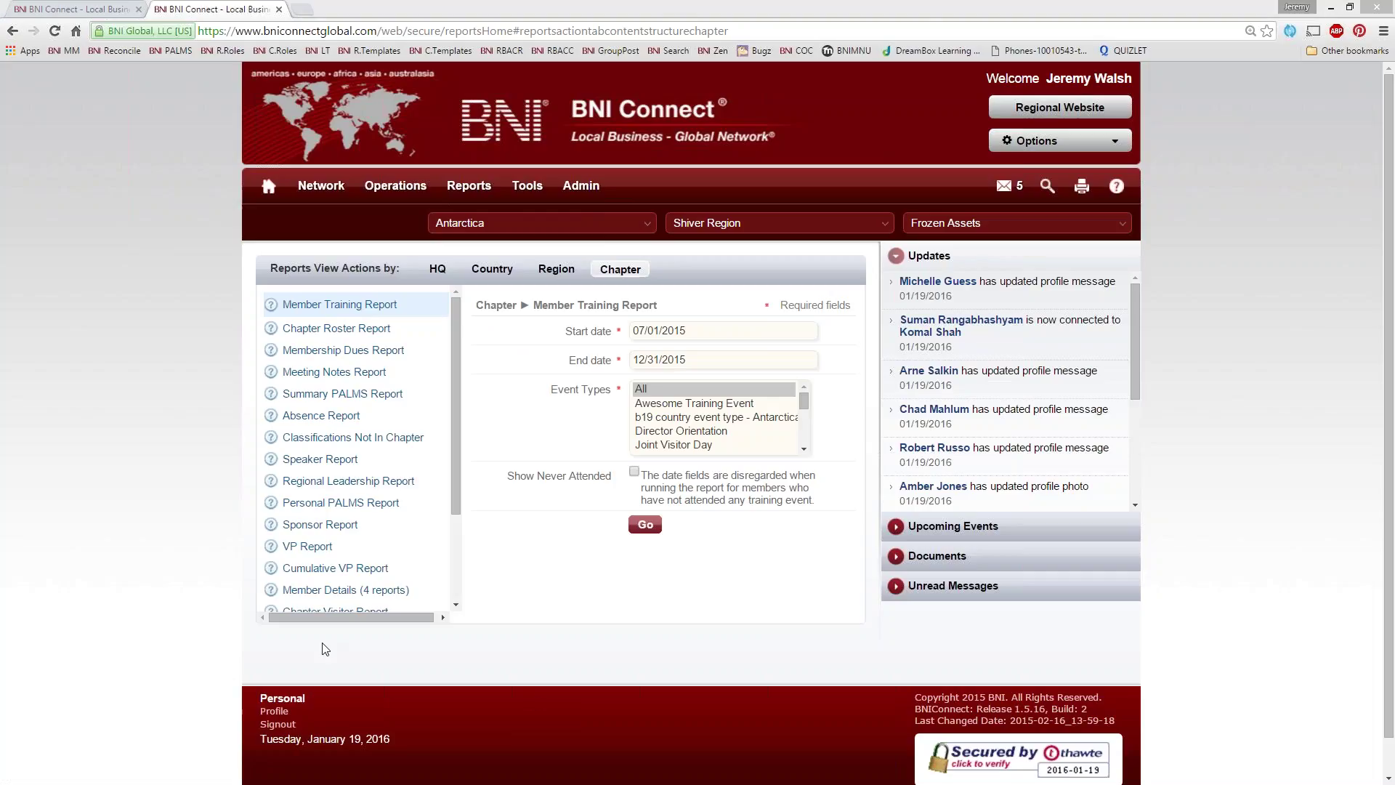
drag(451, 429, 447, 534)
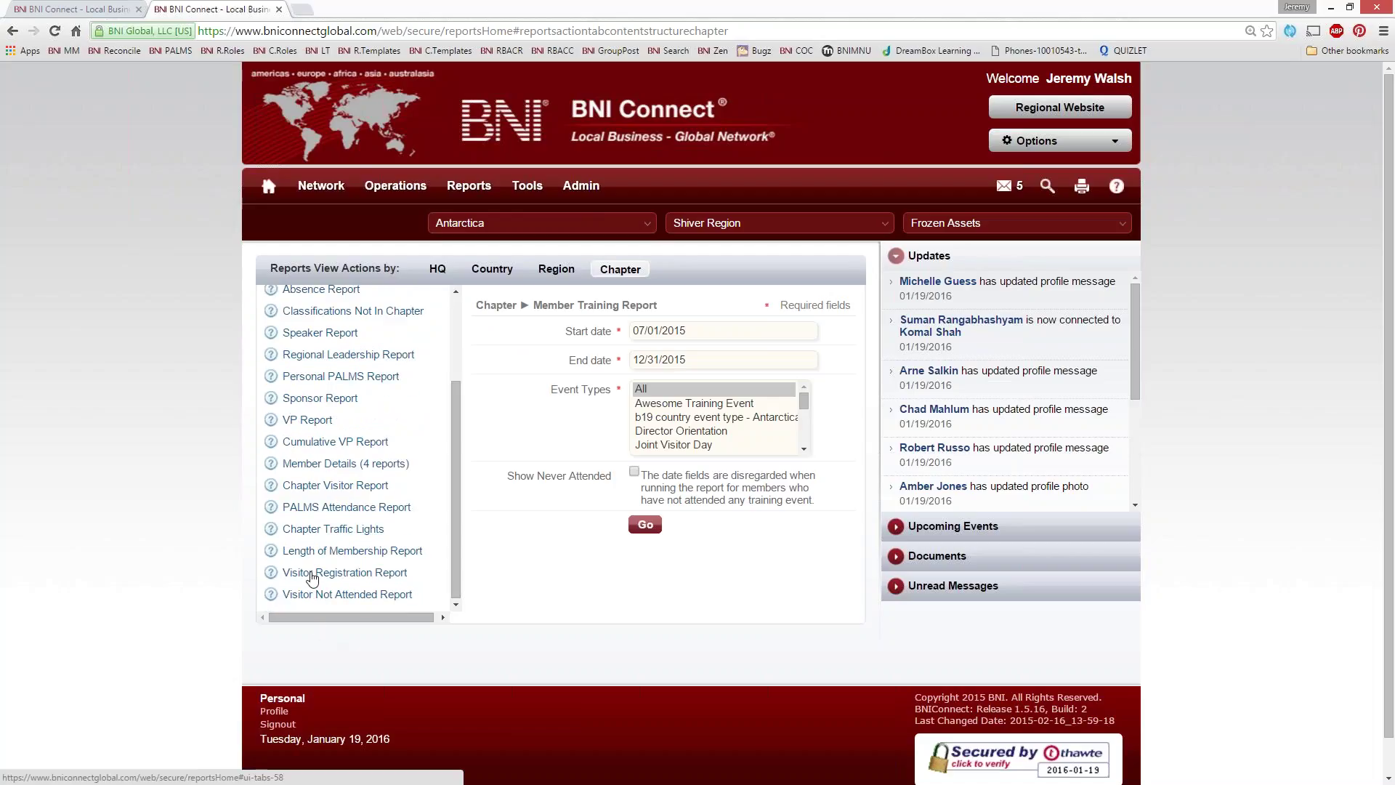
click(378, 574)
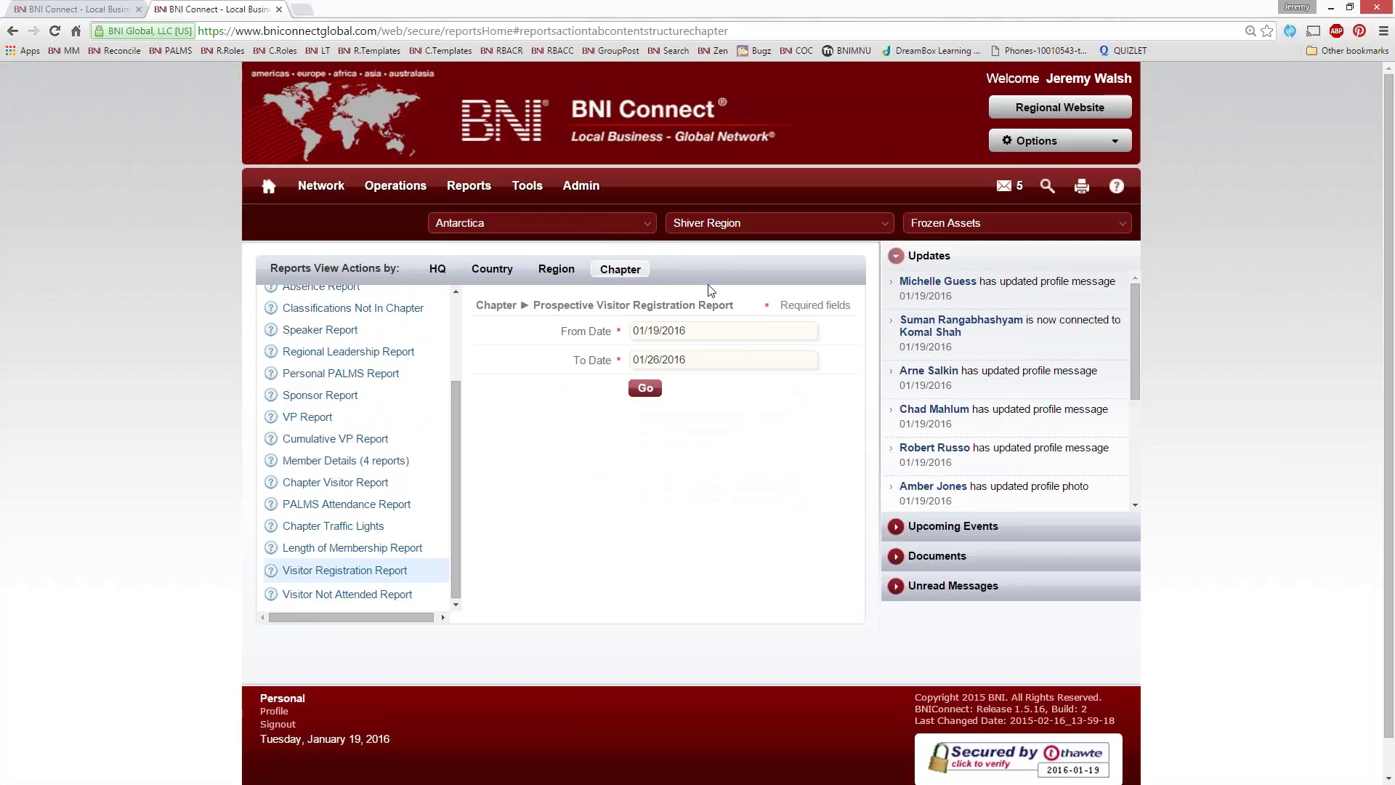
click(725, 367)
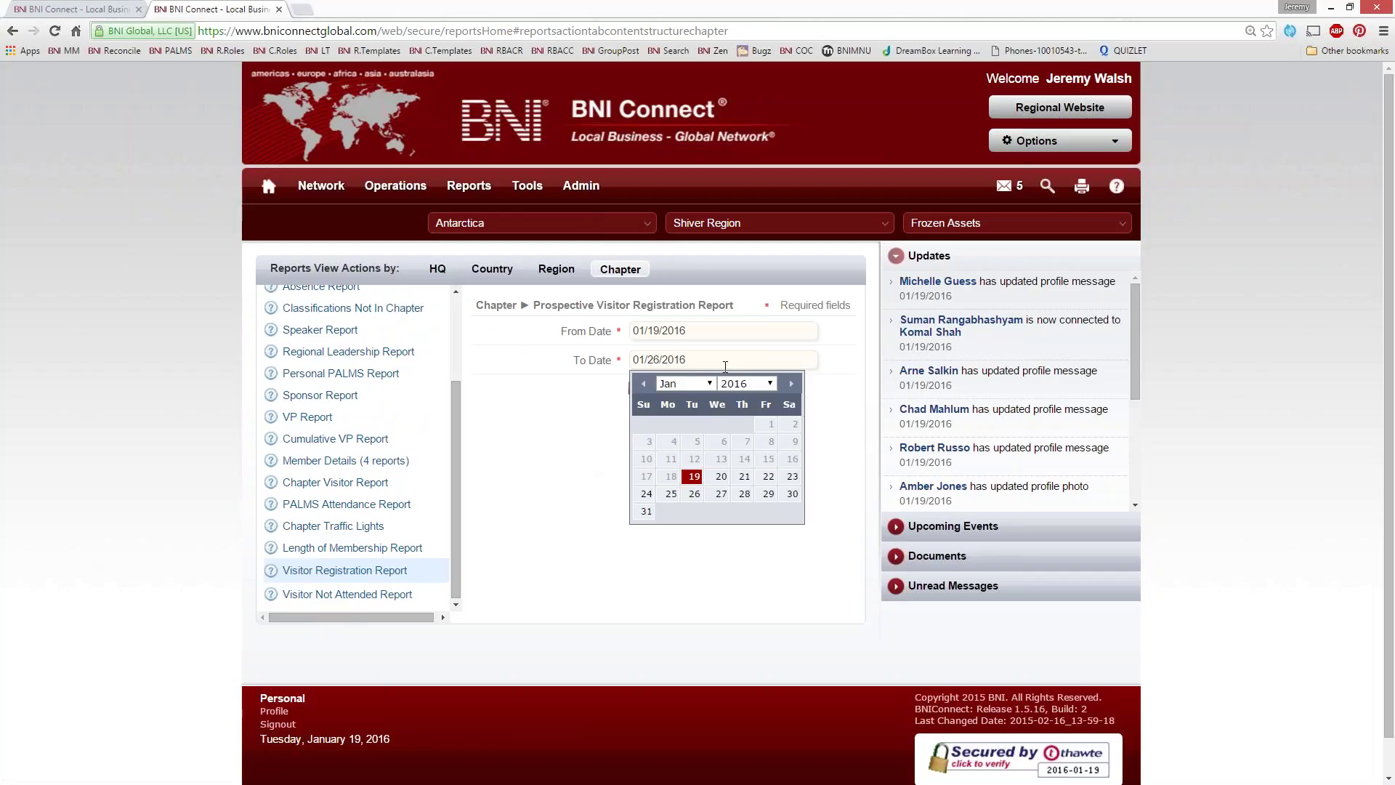
click(792, 383)
click(670, 476)
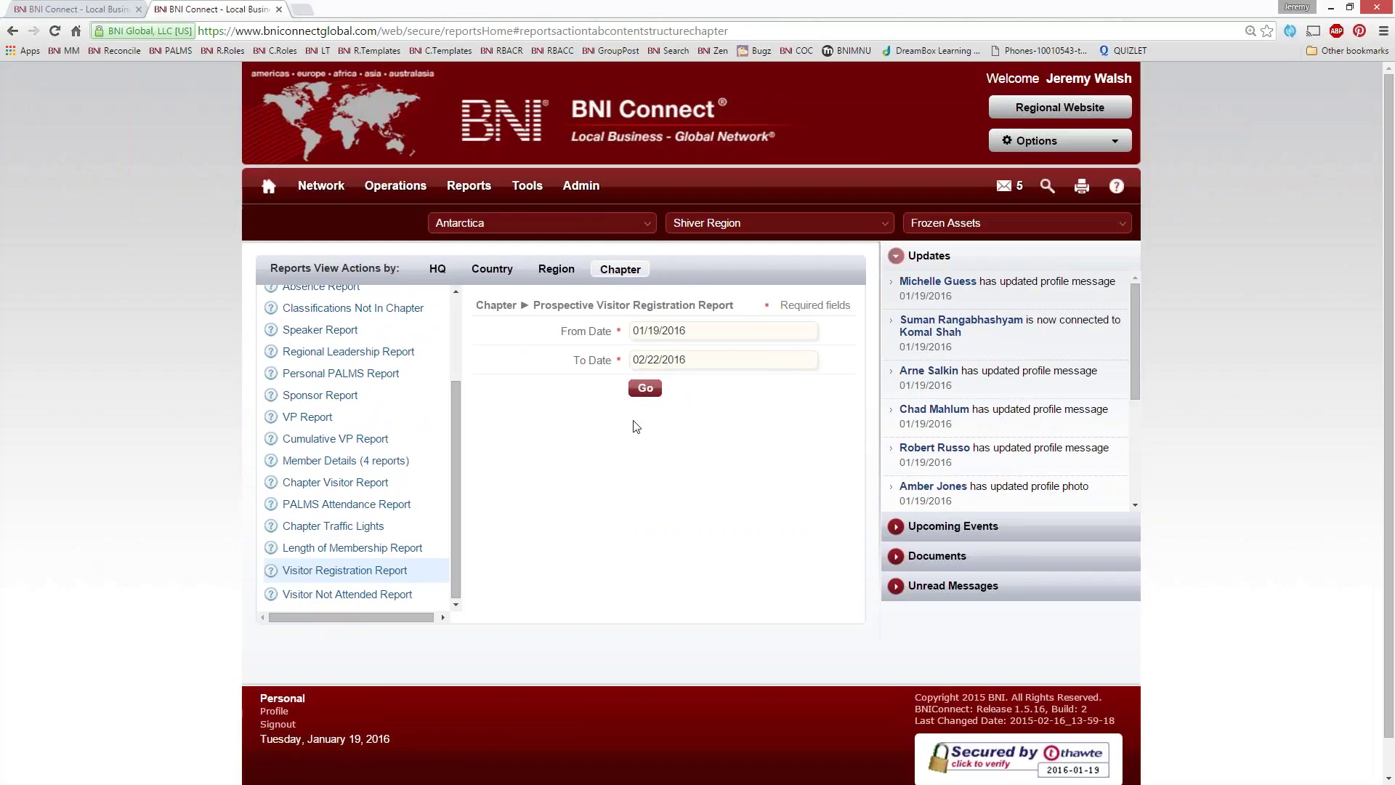
click(645, 389)
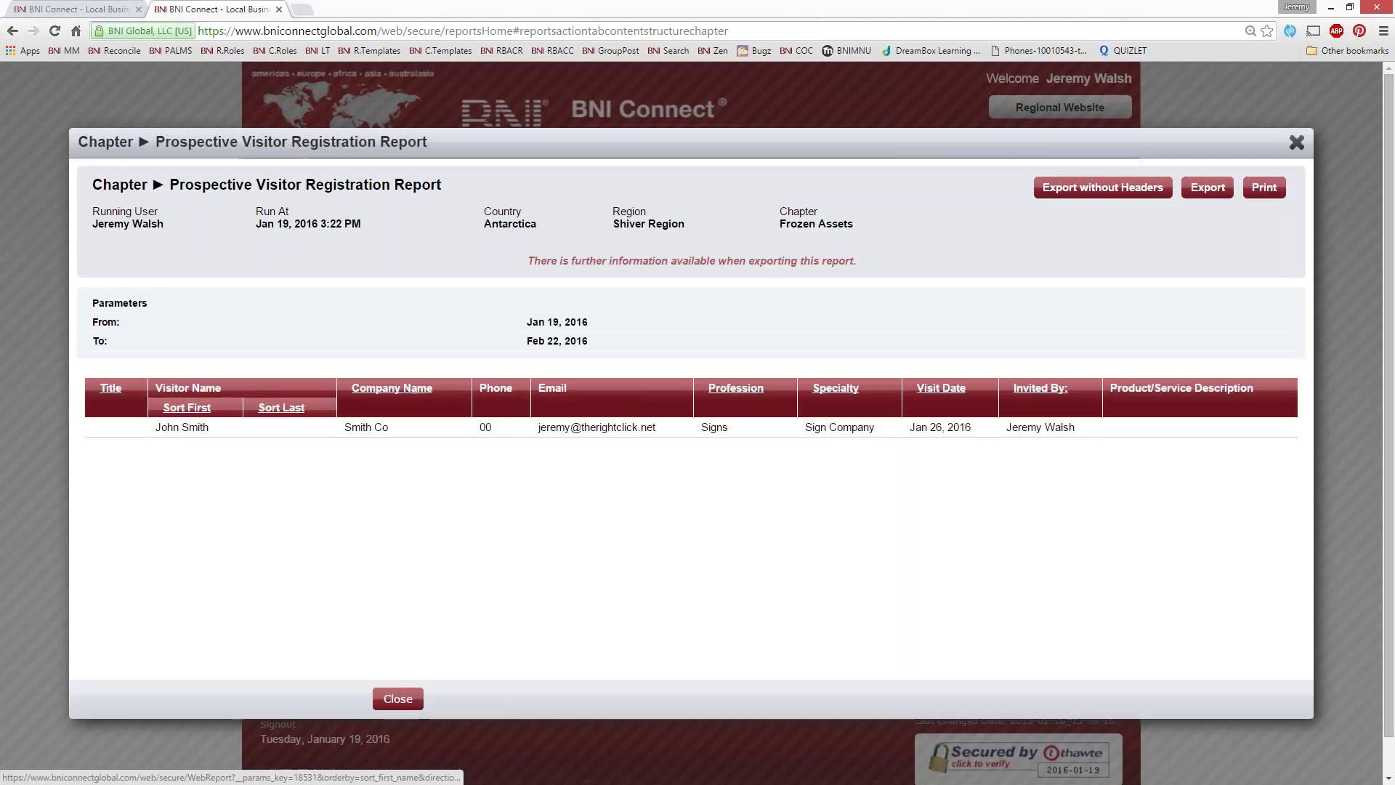
Check the visitor's row, visit date Jan 26, 2016 and inviter, then close the report window
drag(210, 427, 158, 435)
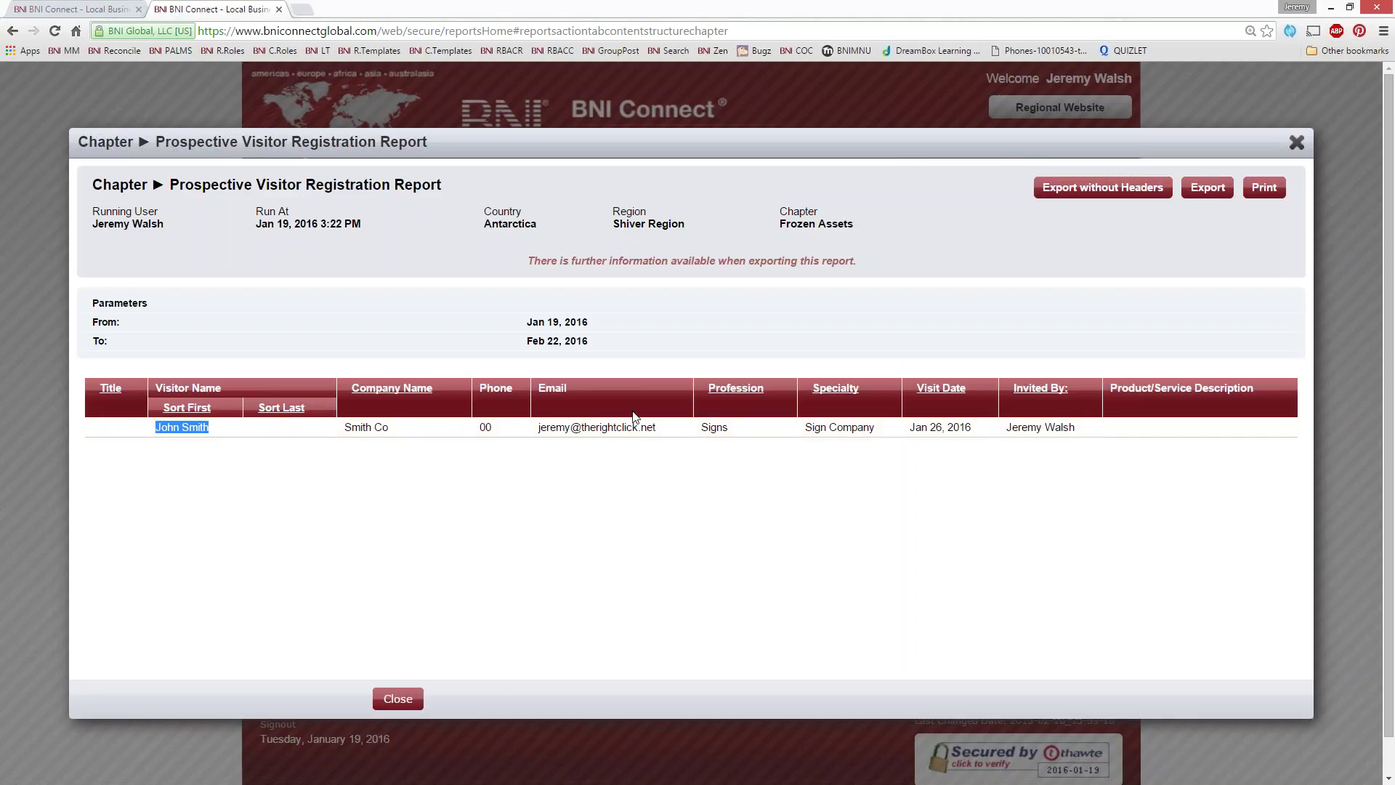
triple_click(987, 432)
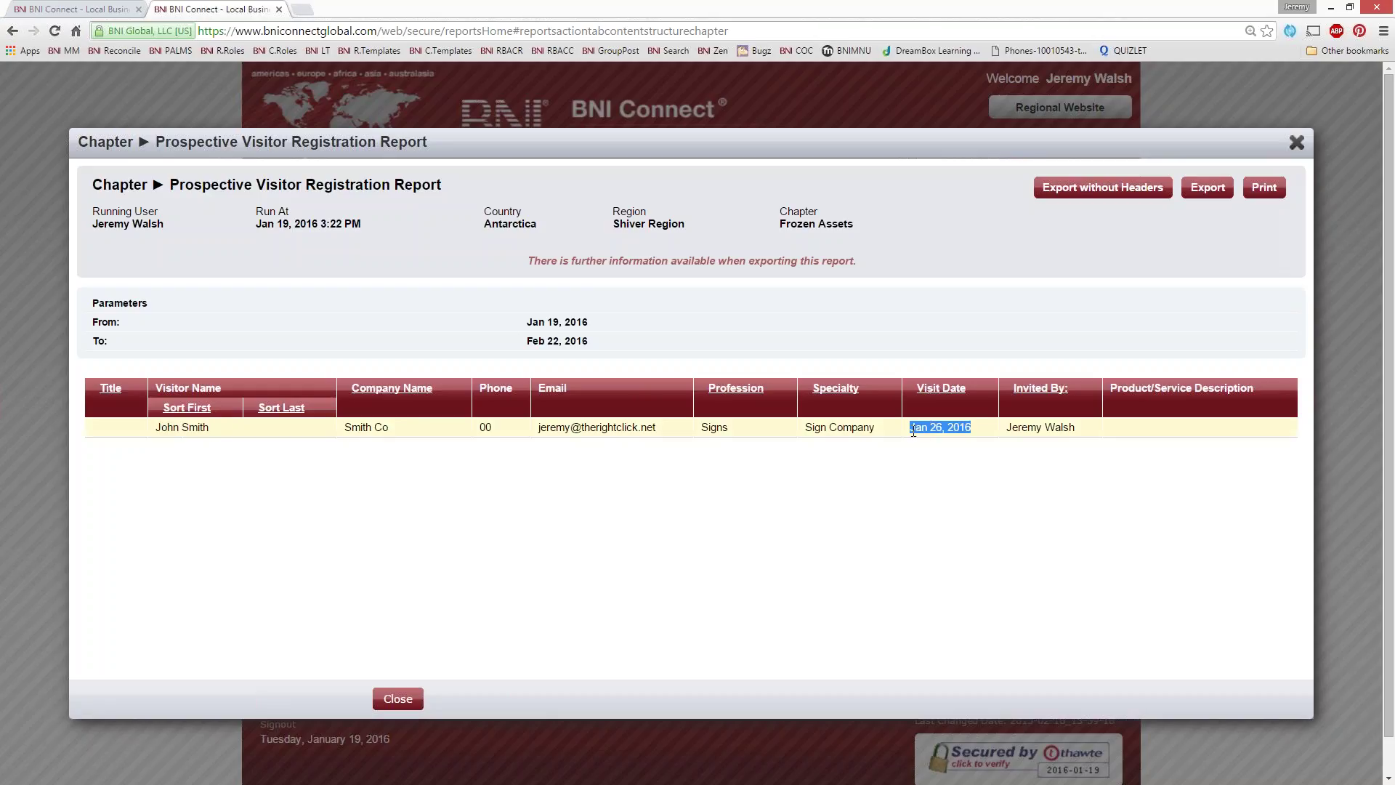
triple_click(1071, 428)
click(973, 517)
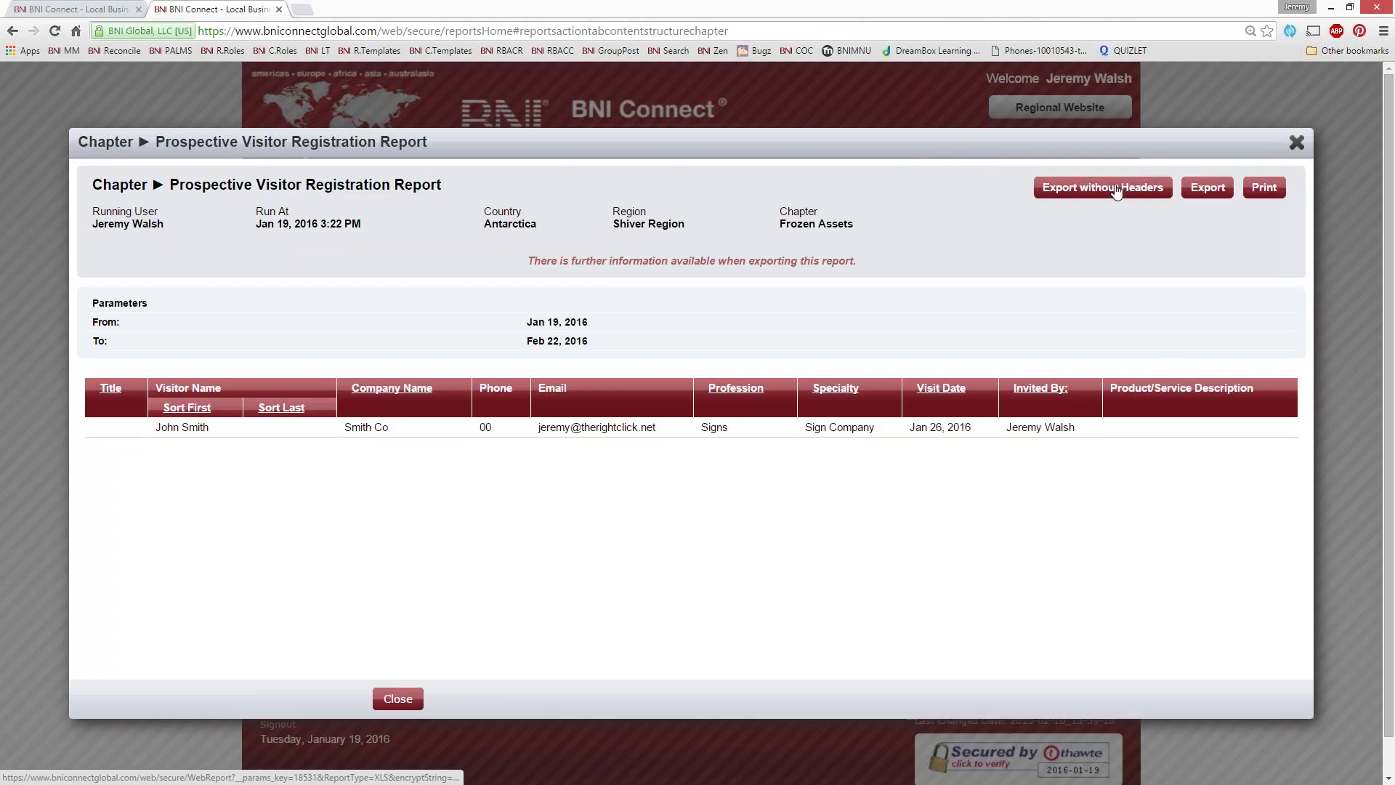
click(1264, 188)
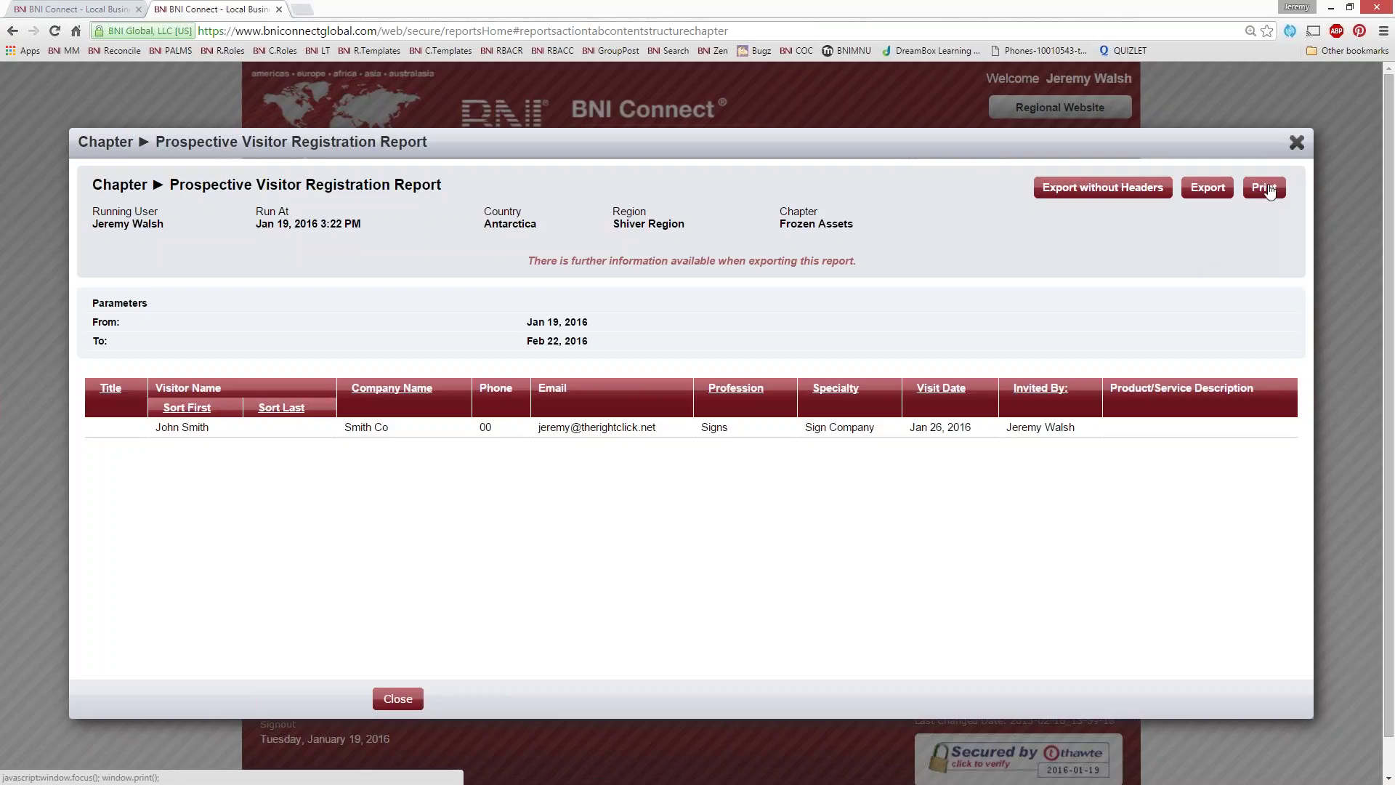
click(1297, 142)
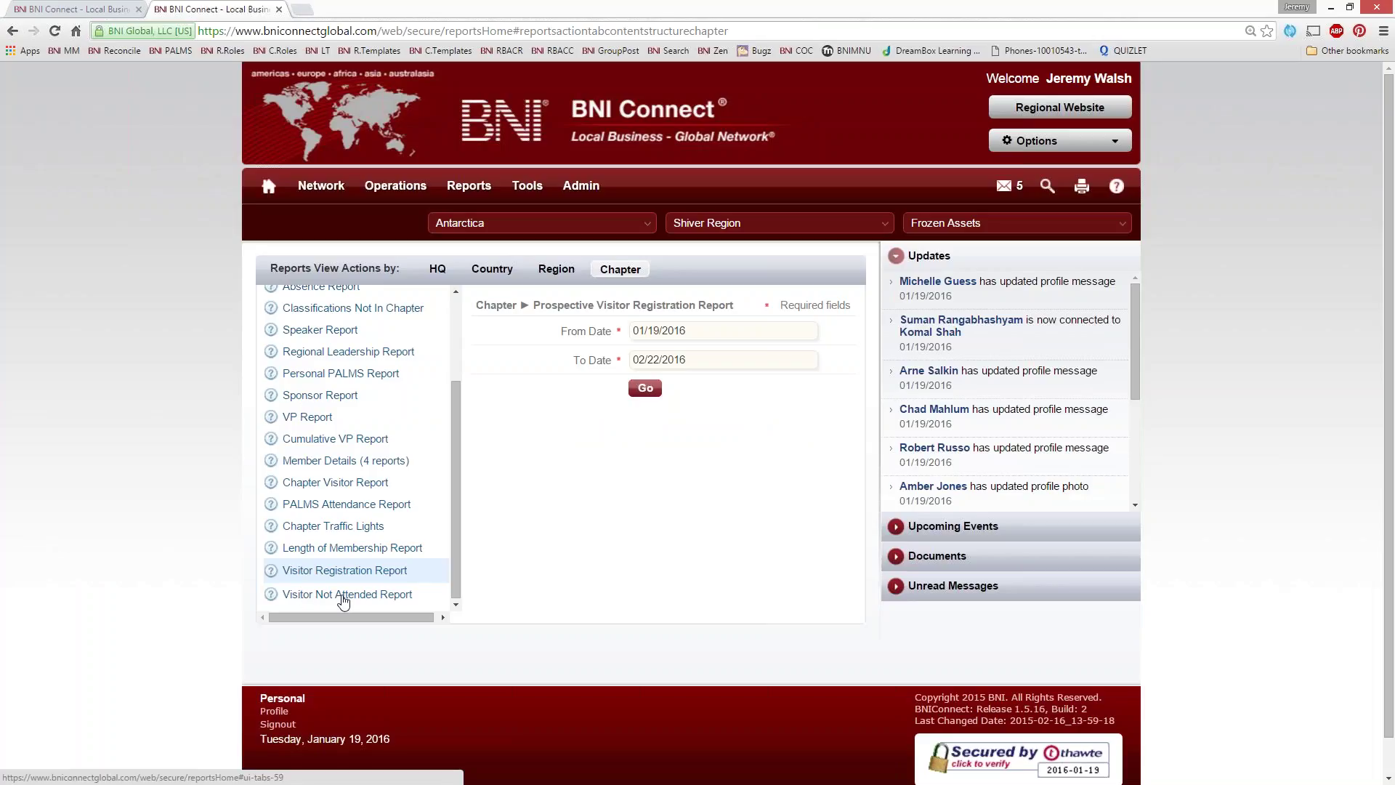
Open the Visitor Not Attended Report, then switch back to the Visitor Registration Report
click(359, 589)
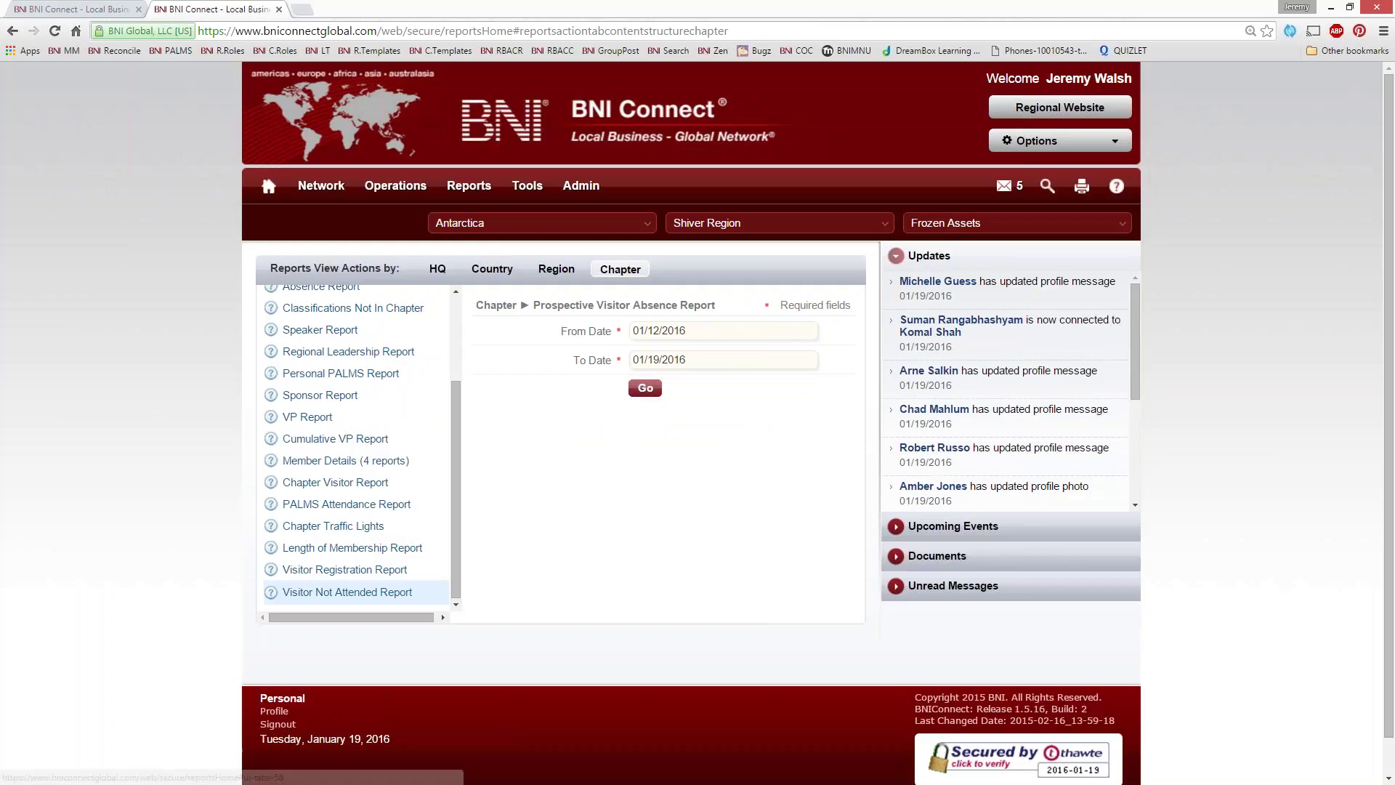
click(346, 569)
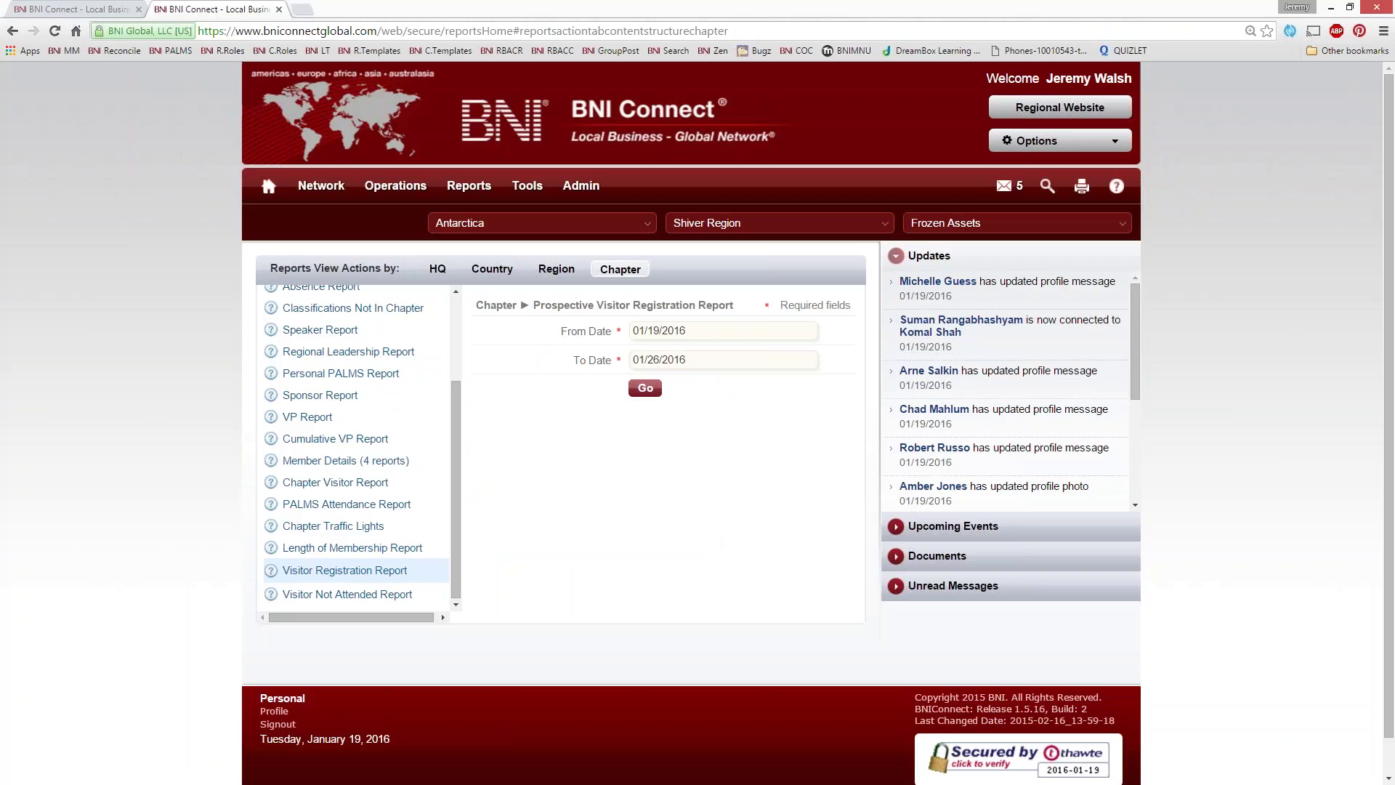
List all registered visitors under Manage Registered Visitors & Mark Attendance and edit the Smith Co entry
mouse_move(395, 185)
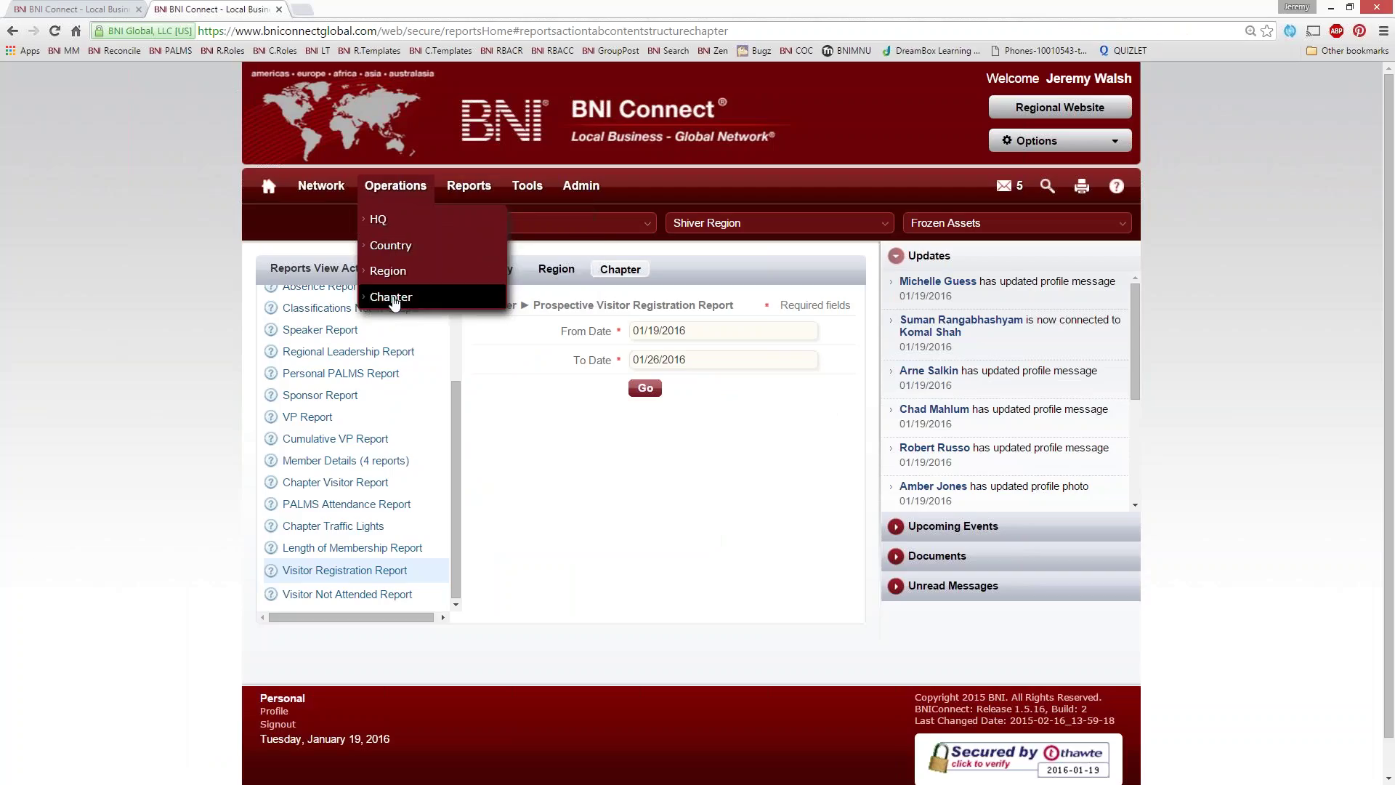
click(457, 298)
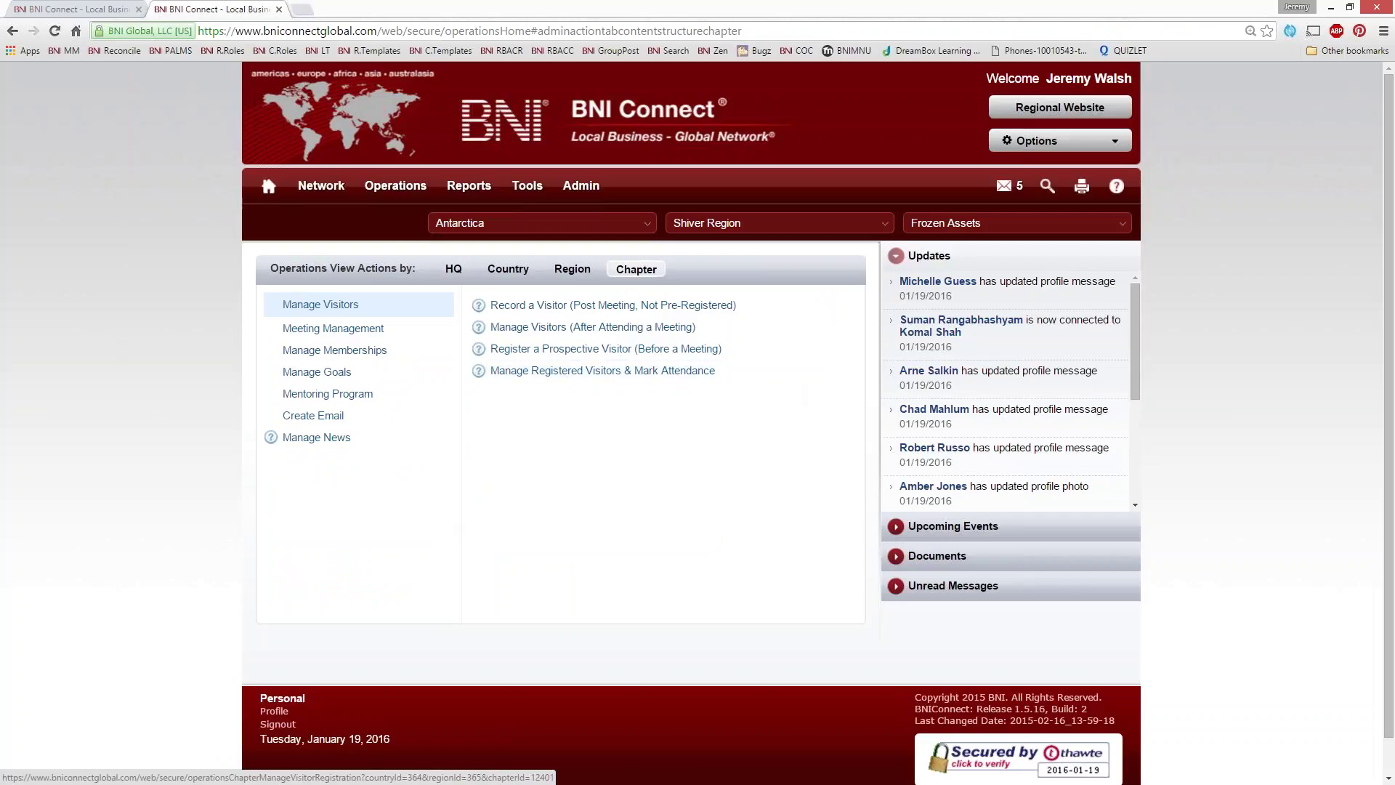
click(571, 372)
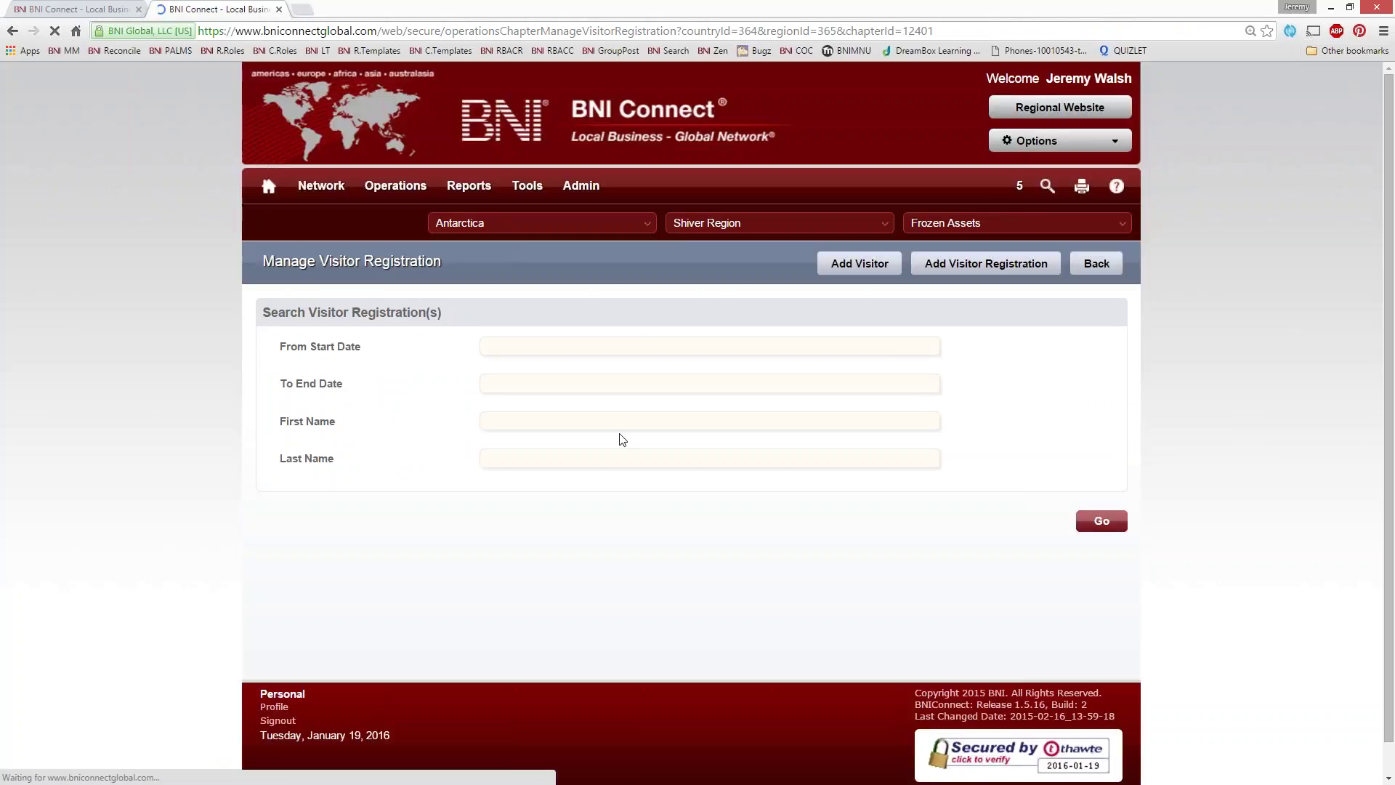
click(1100, 521)
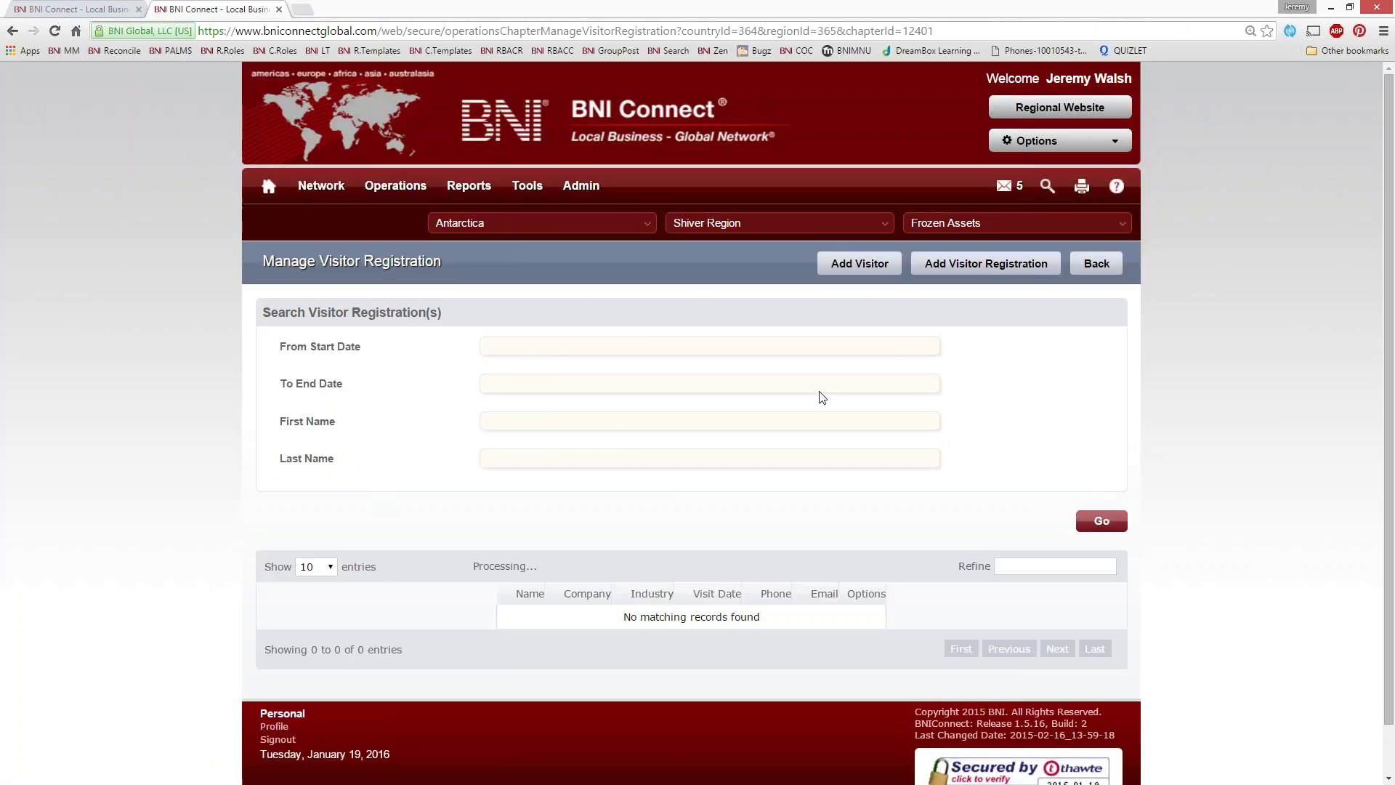
scroll(582, 545, down, 2)
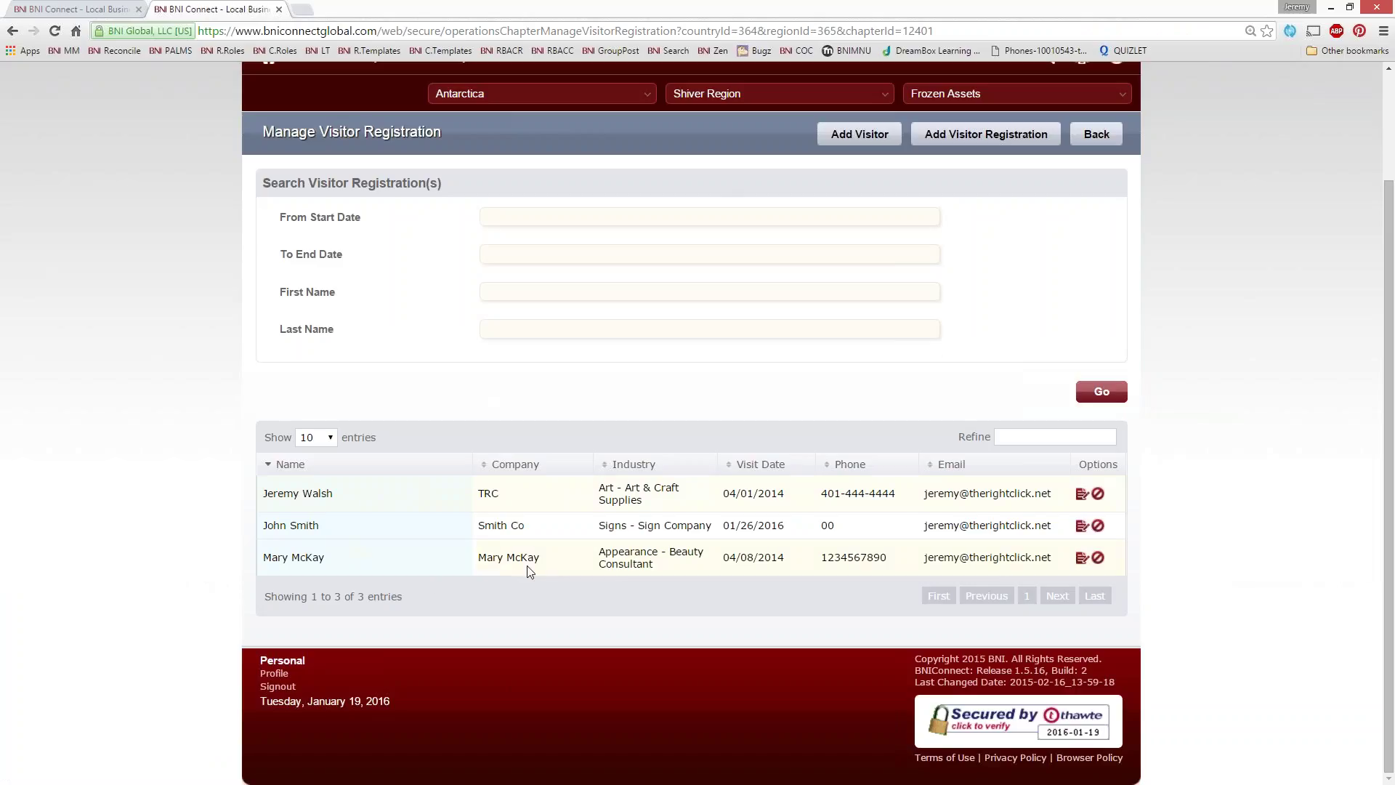
triple_click(265, 524)
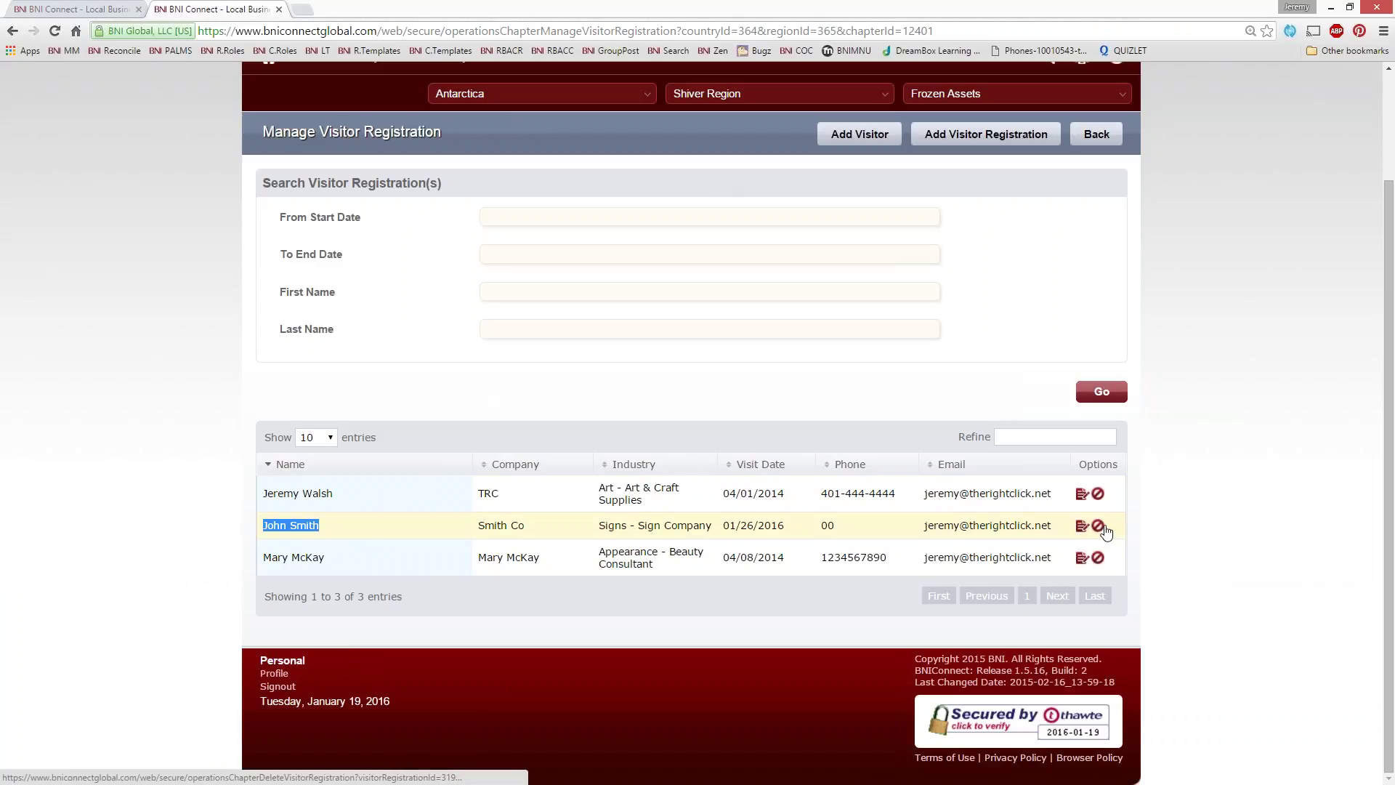
click(1081, 527)
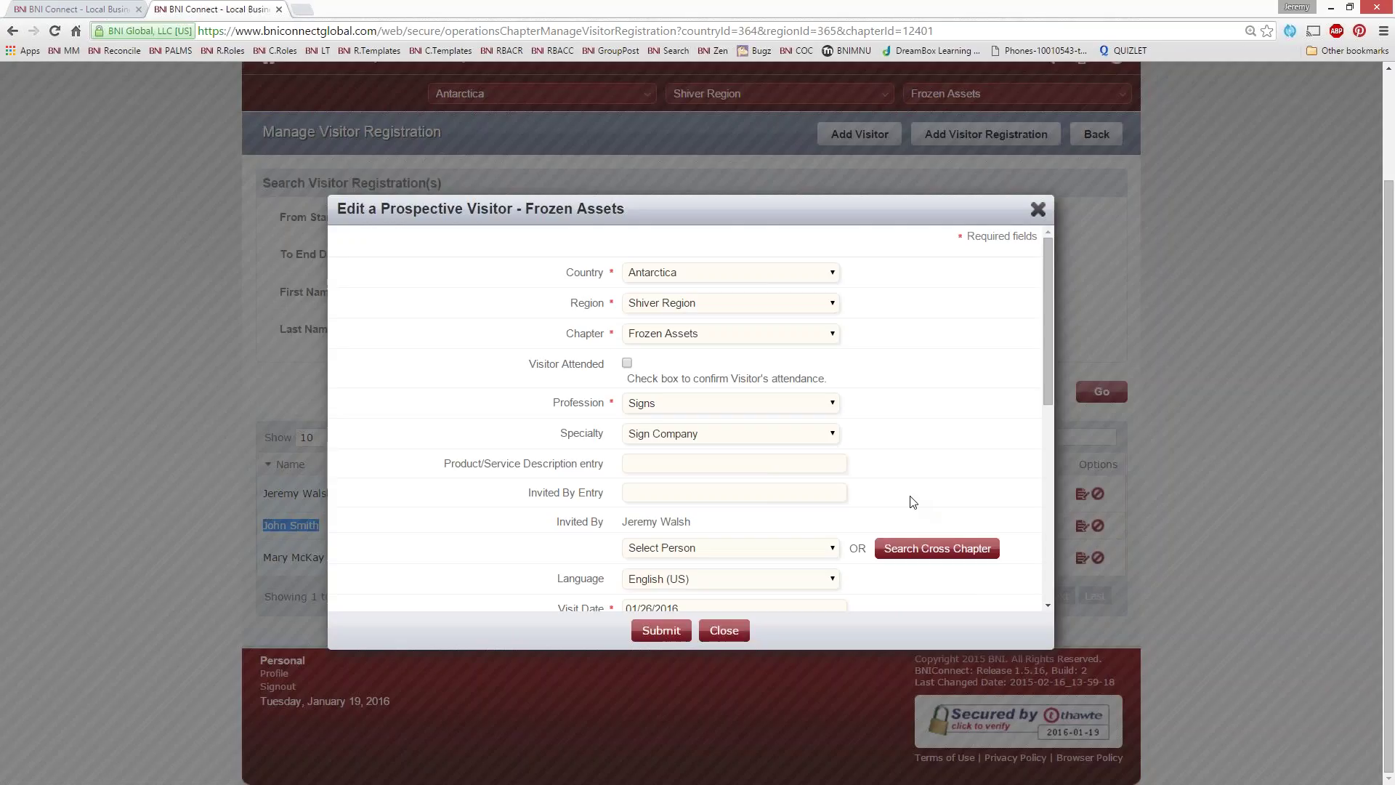
Check the visitor's 01/26/2016 visit date and mark the visitor as attended
scroll(900, 501, down, 3)
click(701, 500)
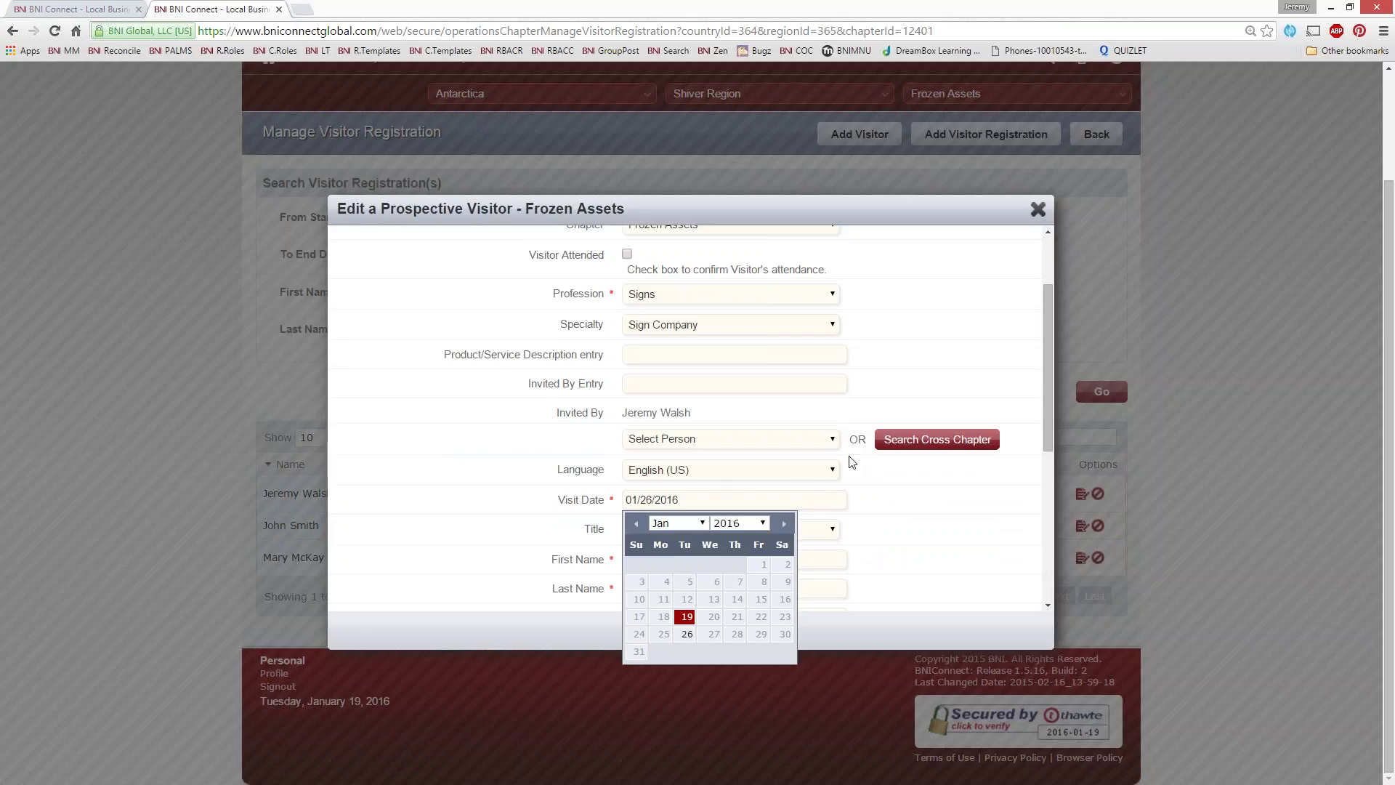
click(928, 518)
scroll(928, 519, up, 5)
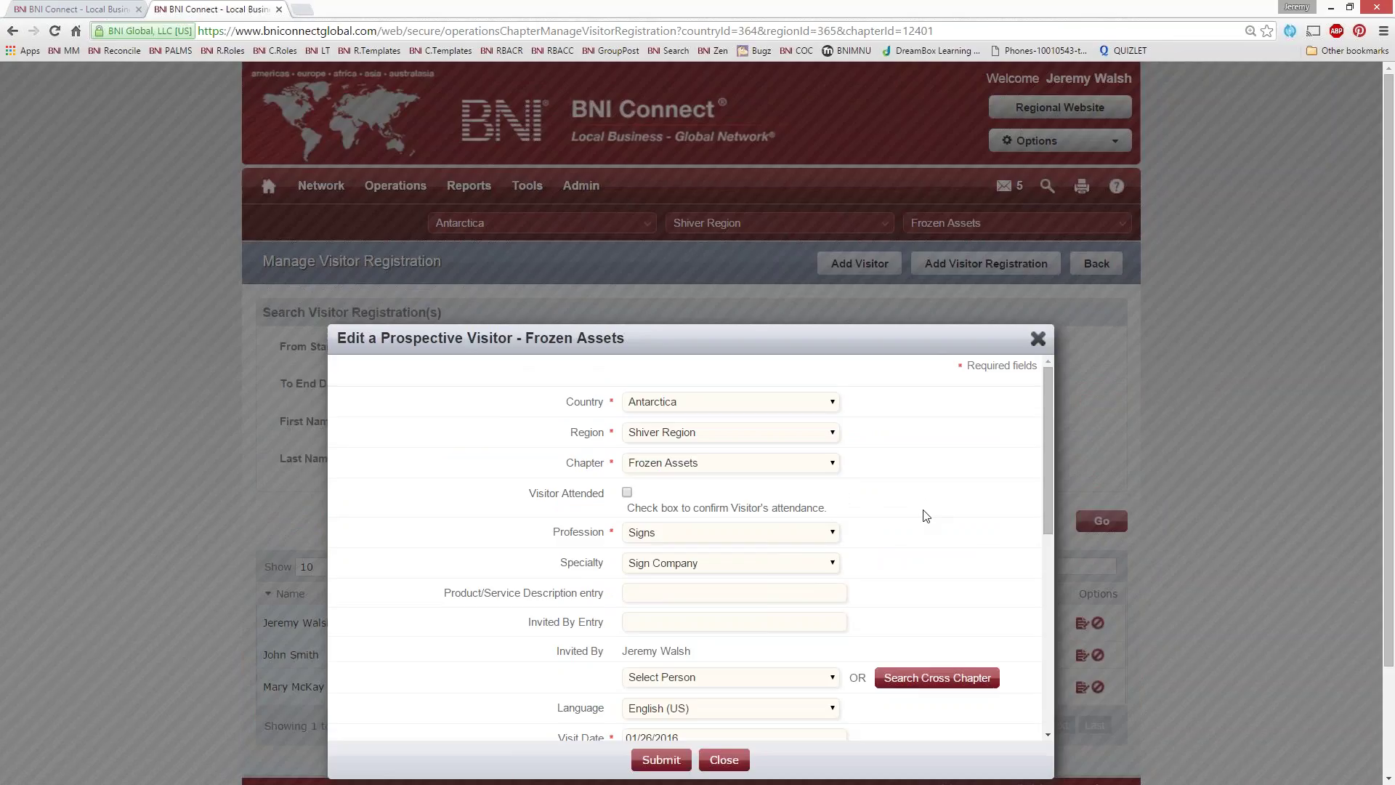
click(626, 493)
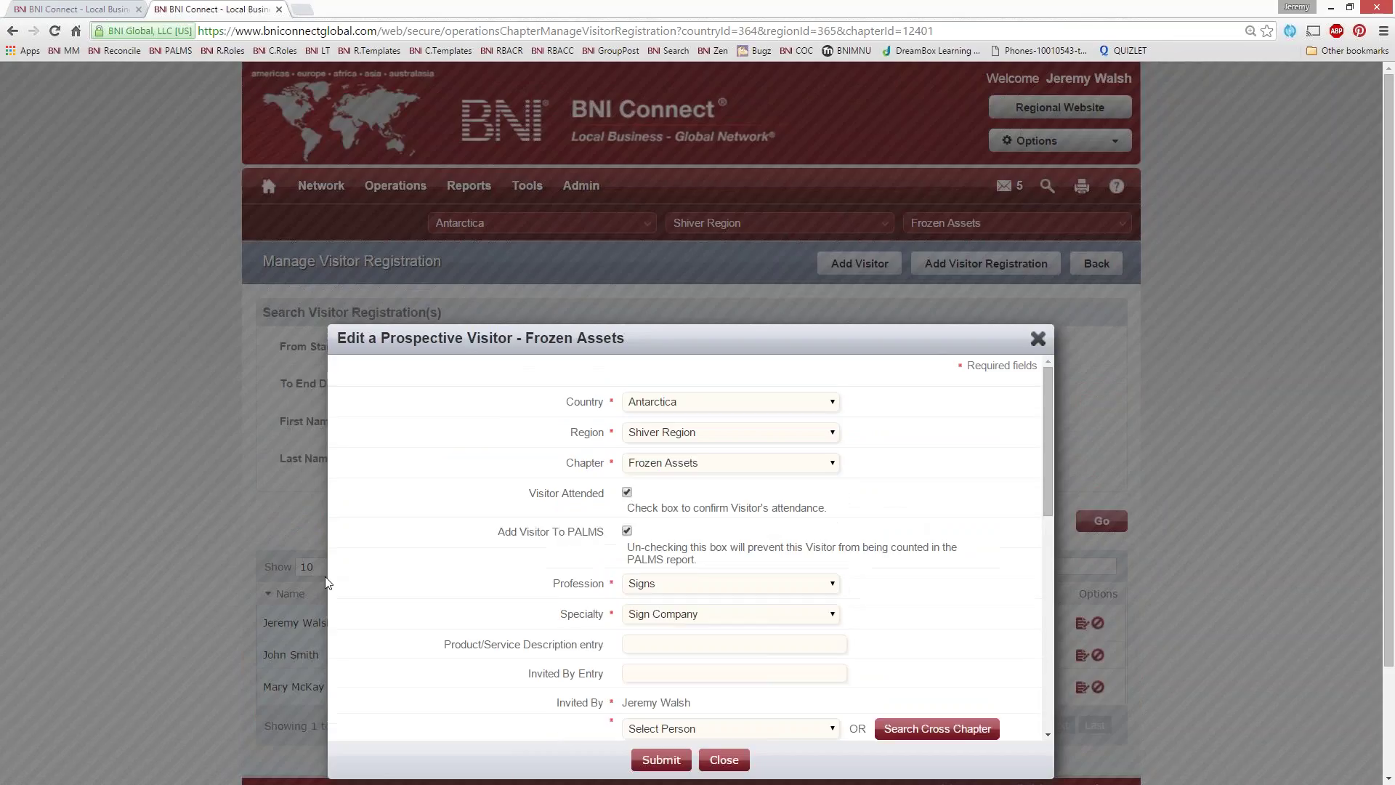
Credit BNI as the inviter, keep the follow-up email checked, and submit
scroll(579, 412, down, 2)
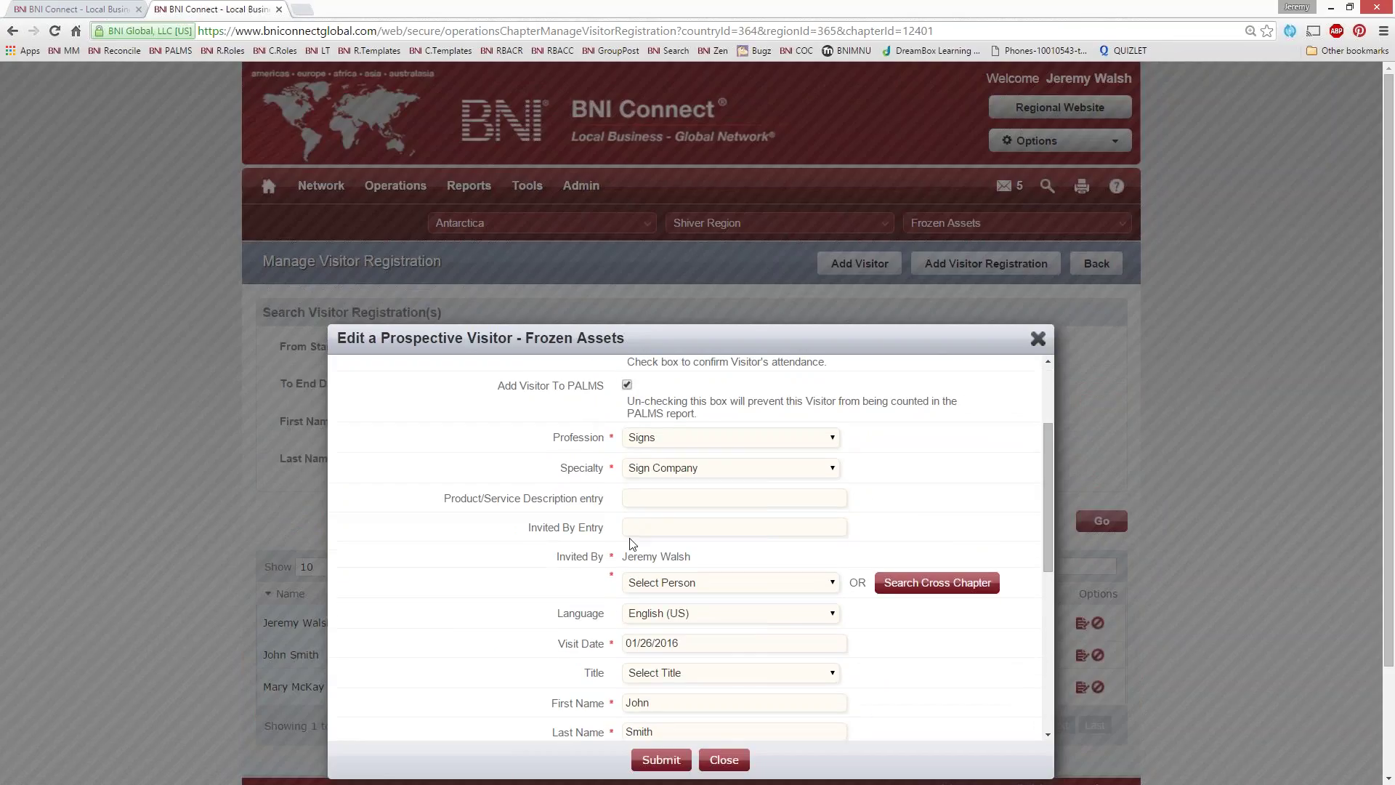
scroll(653, 581, down, 1)
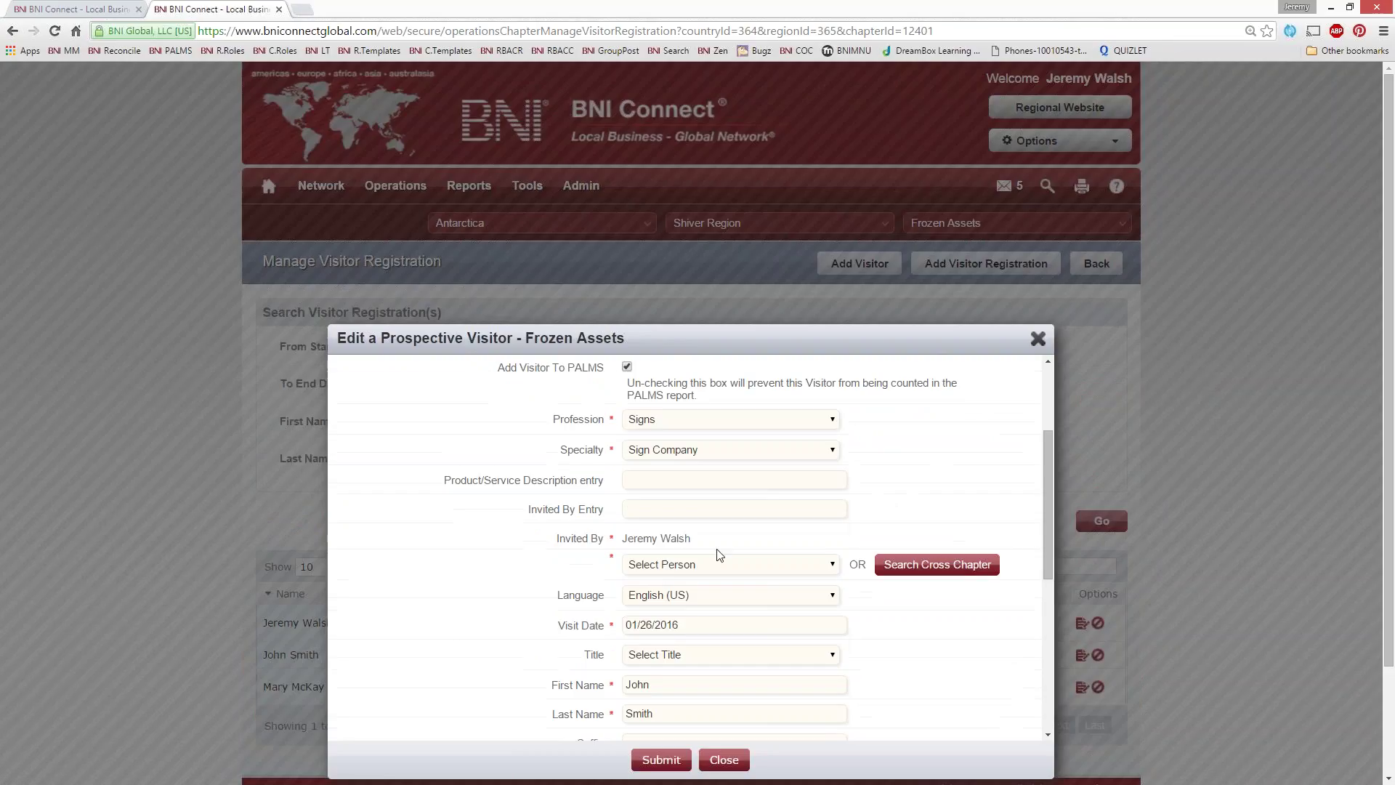
click(682, 567)
click(675, 592)
scroll(494, 563, down, 6)
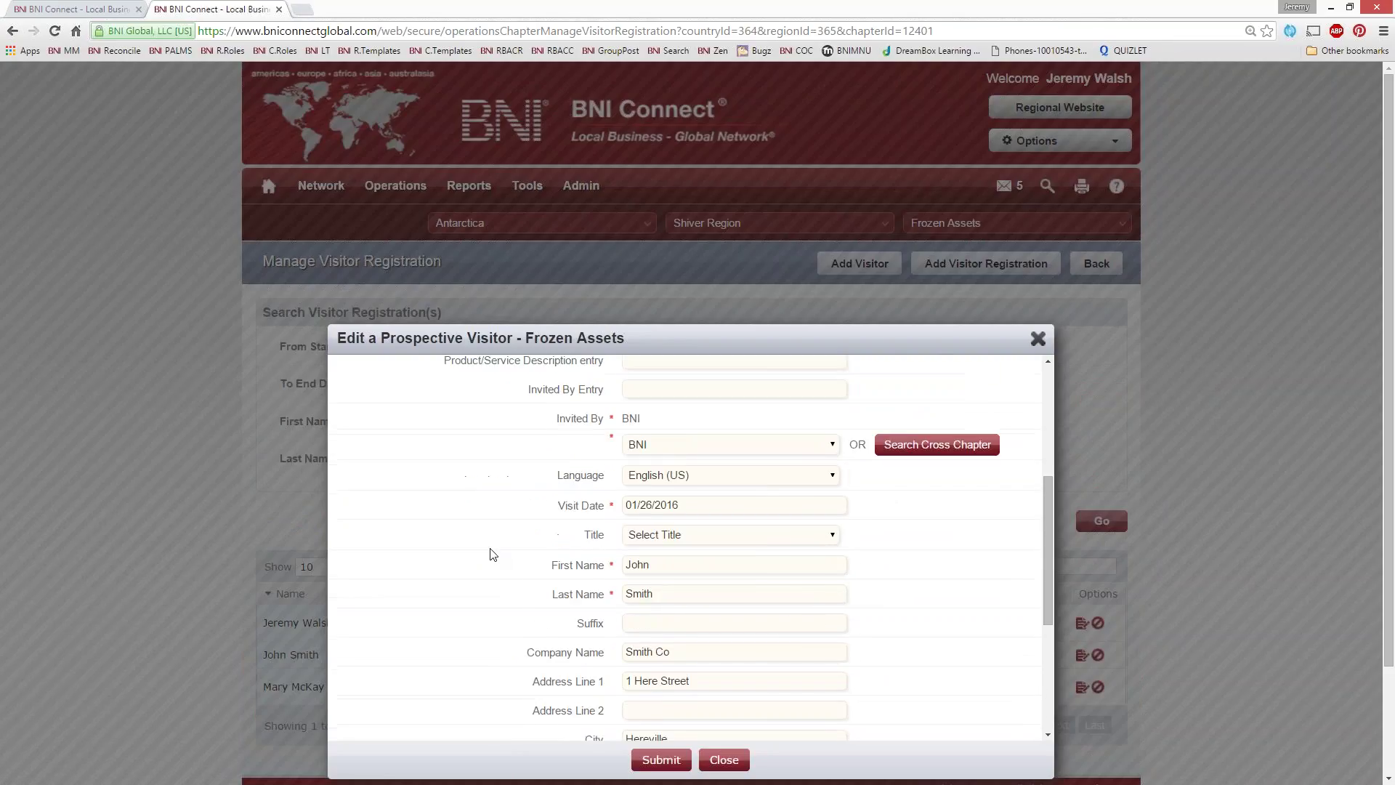
scroll(493, 554, down, 1)
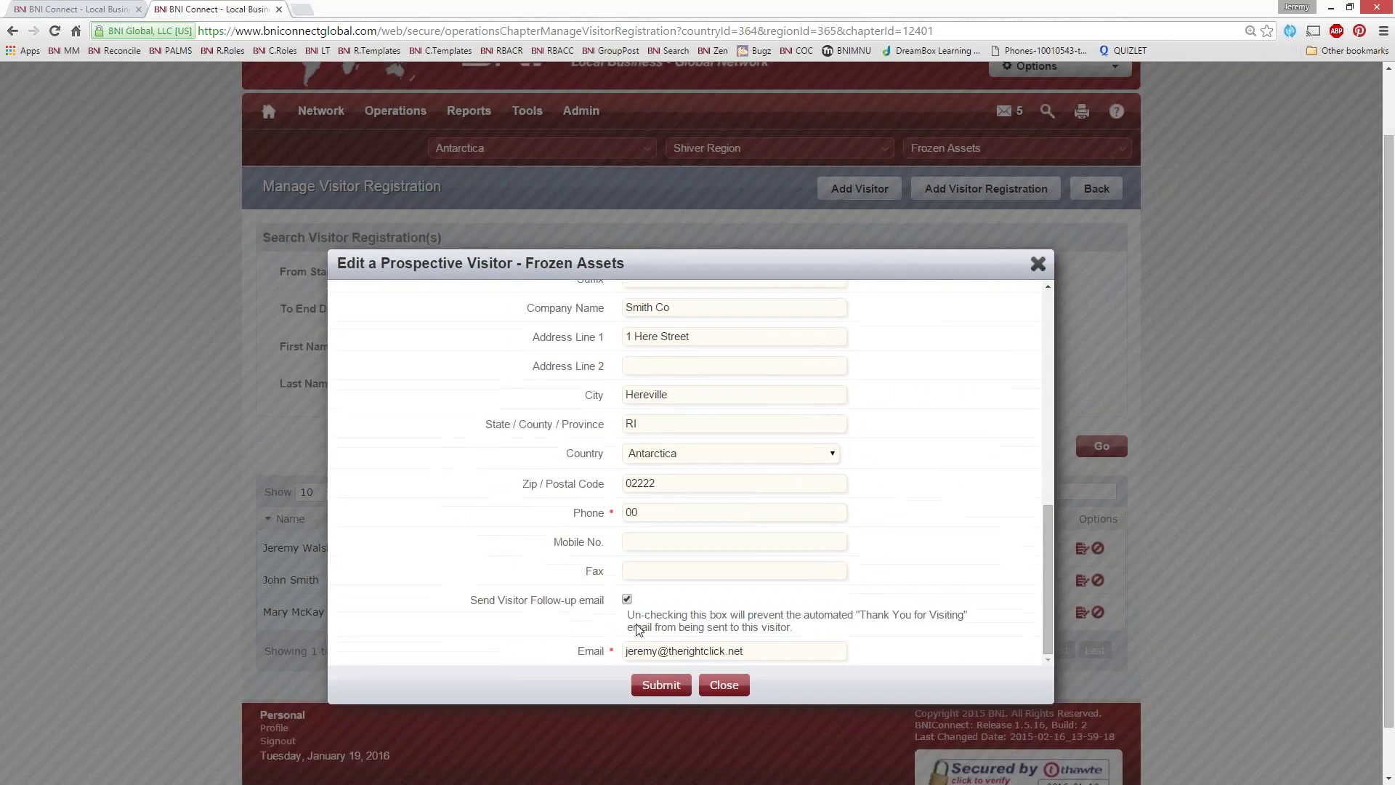
drag(484, 600, 604, 601)
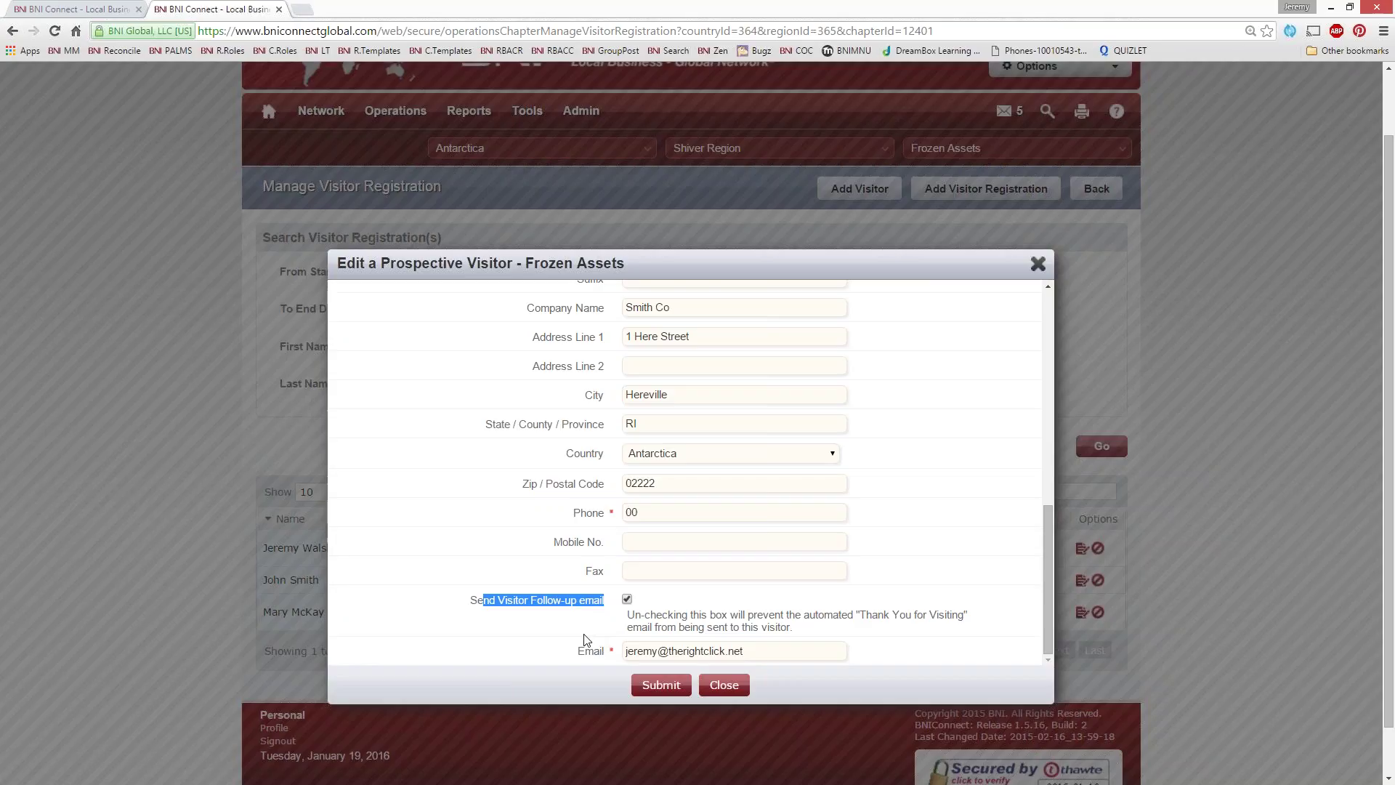
click(653, 690)
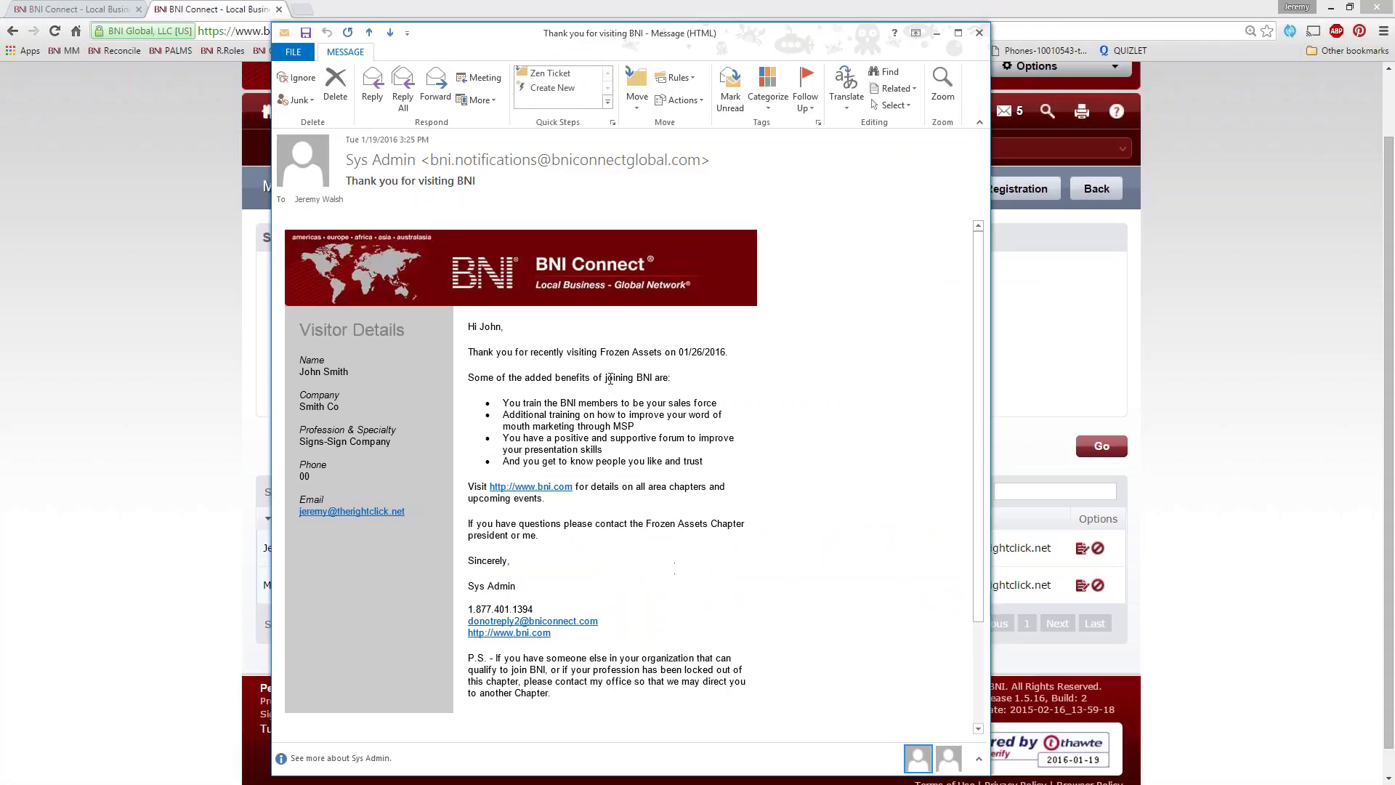
scroll(682, 544, down, 3)
scroll(588, 438, up, 3)
click(979, 33)
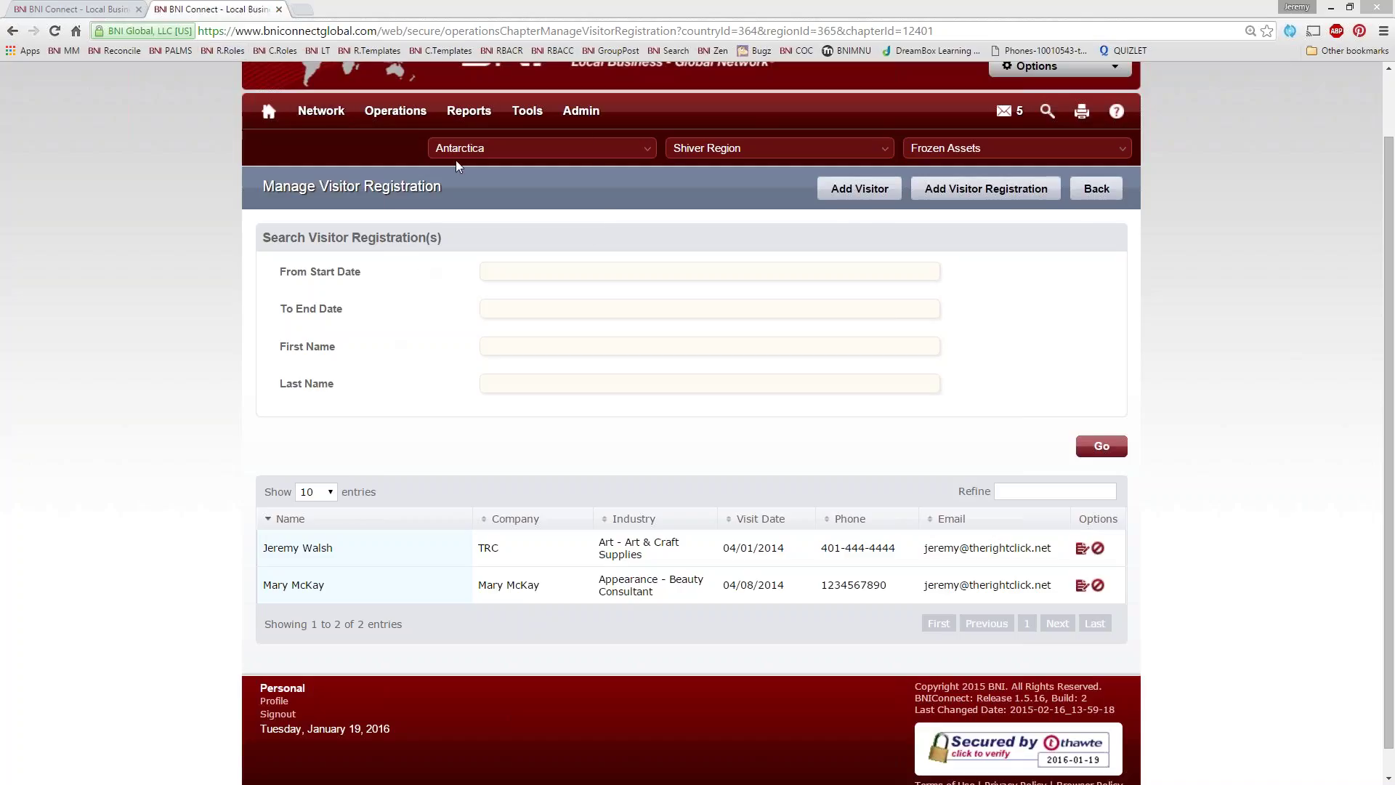
Open Reports > Chapter to show the Frozen Assets chapter reports page
mouse_move(468, 110)
click(474, 218)
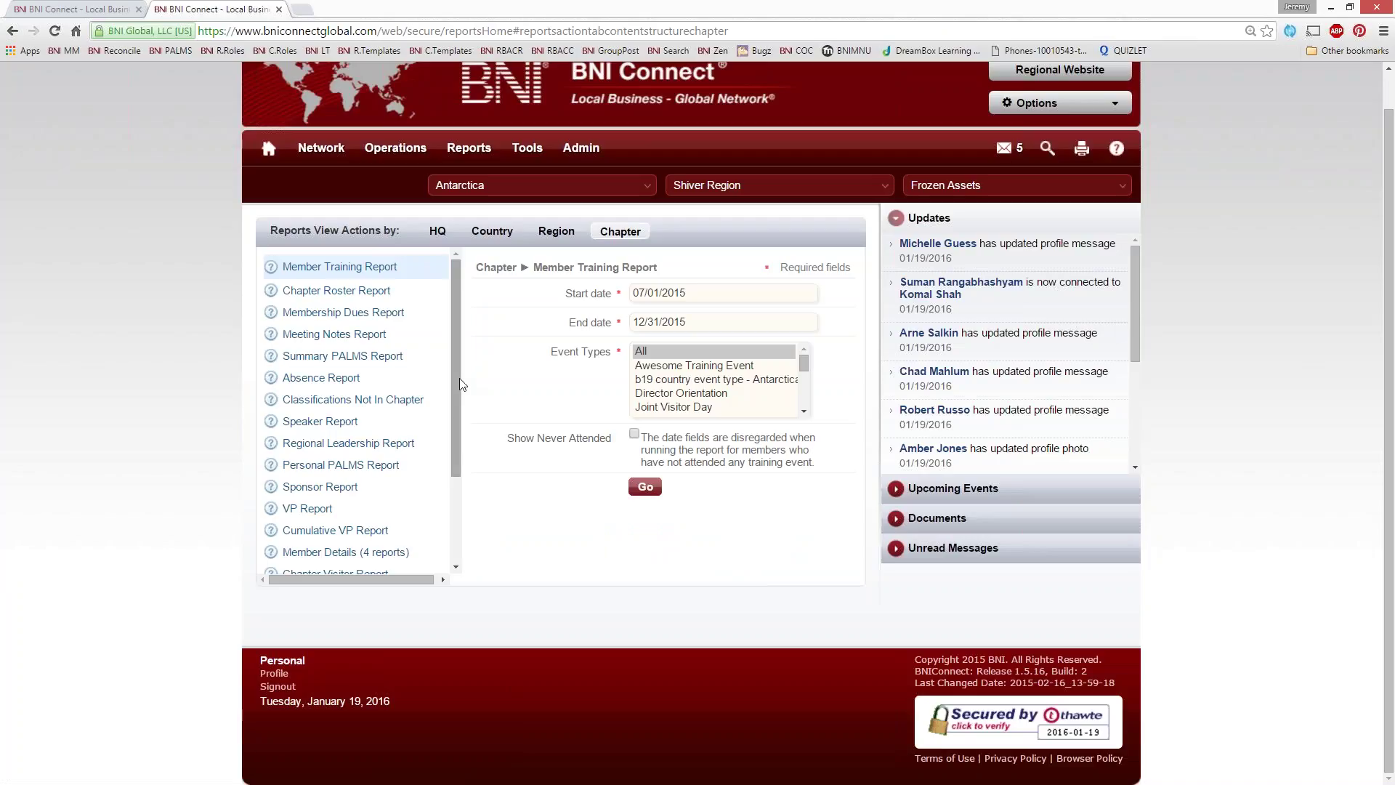
Generate the Chapter Visitor Report for 01/12/2006 through 01/29/2016
drag(455, 381, 456, 463)
click(306, 447)
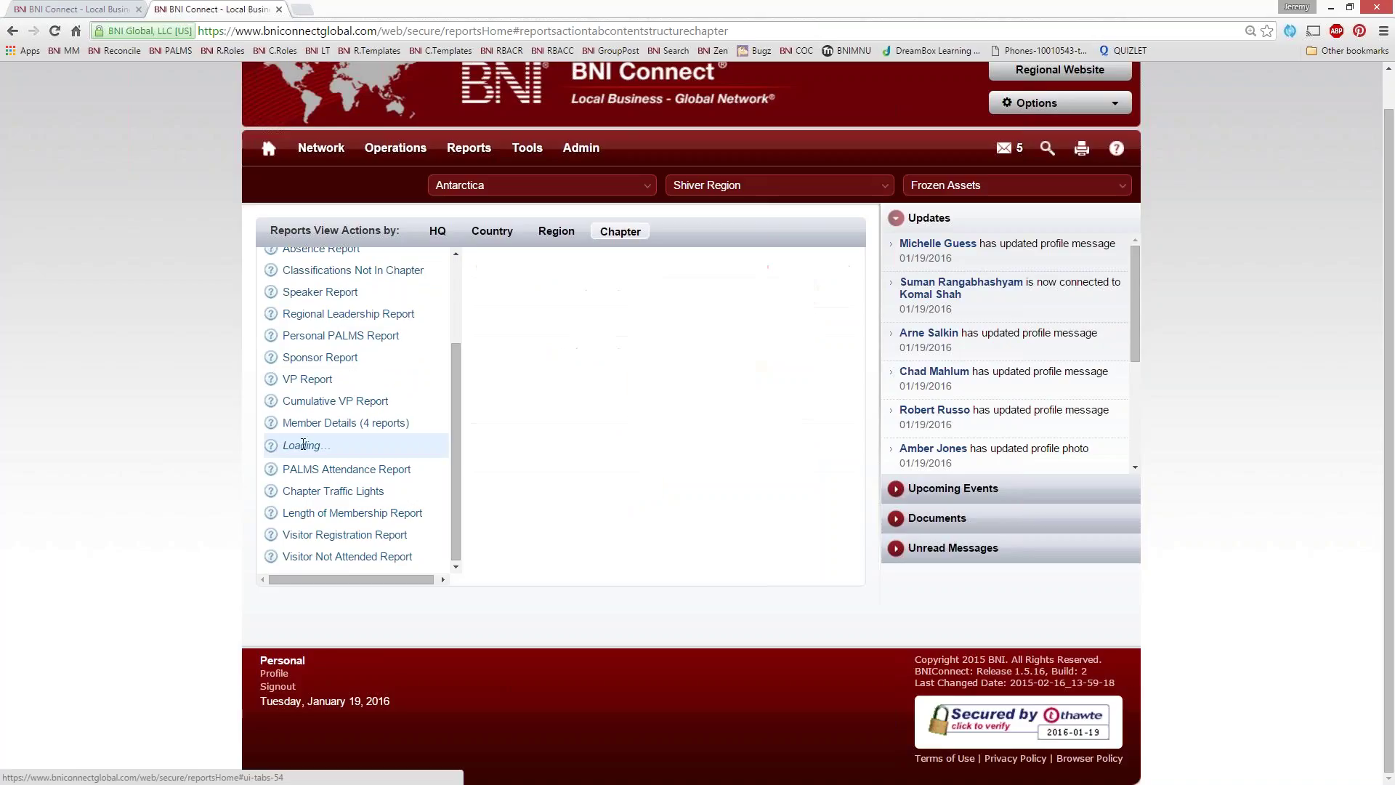
text(01/12/2006)
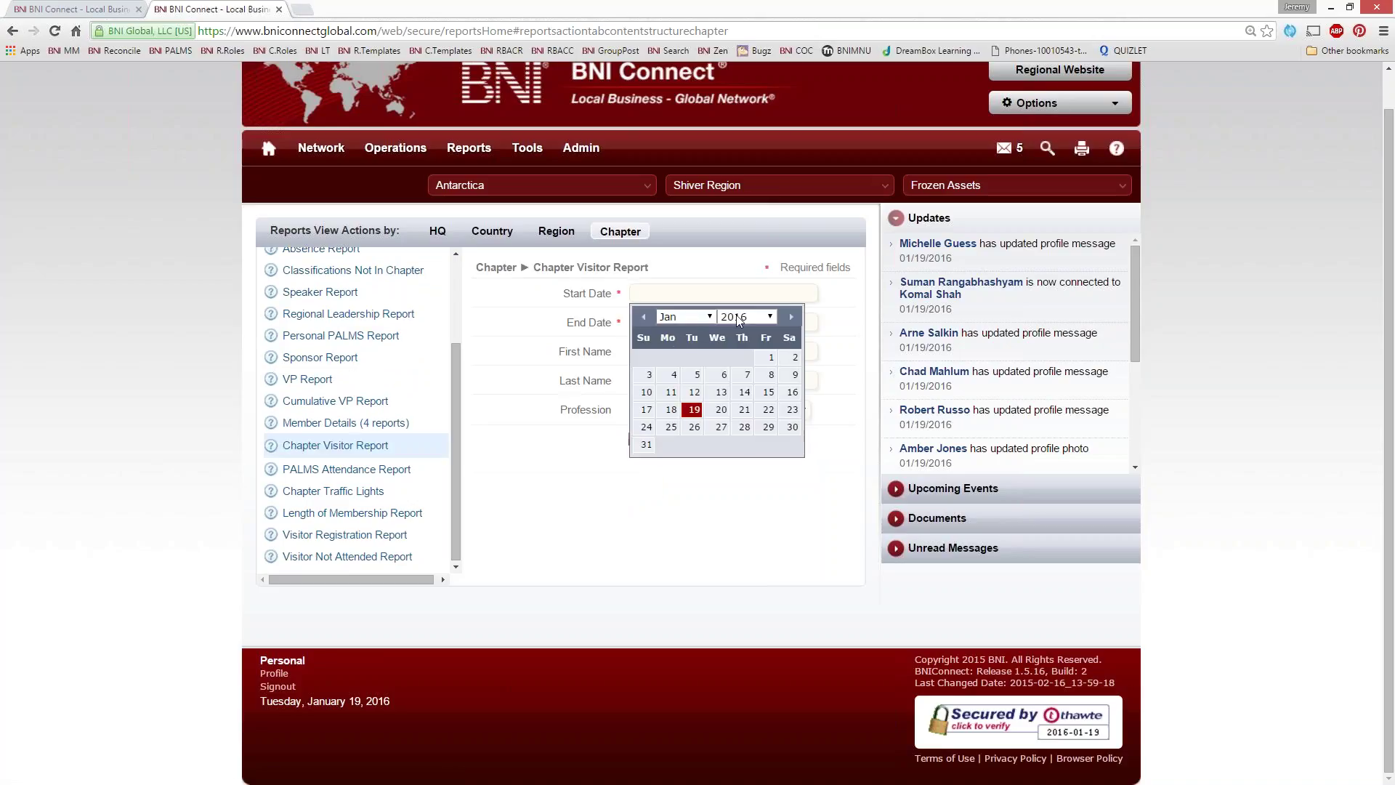
click(744, 316)
click(734, 514)
click(691, 322)
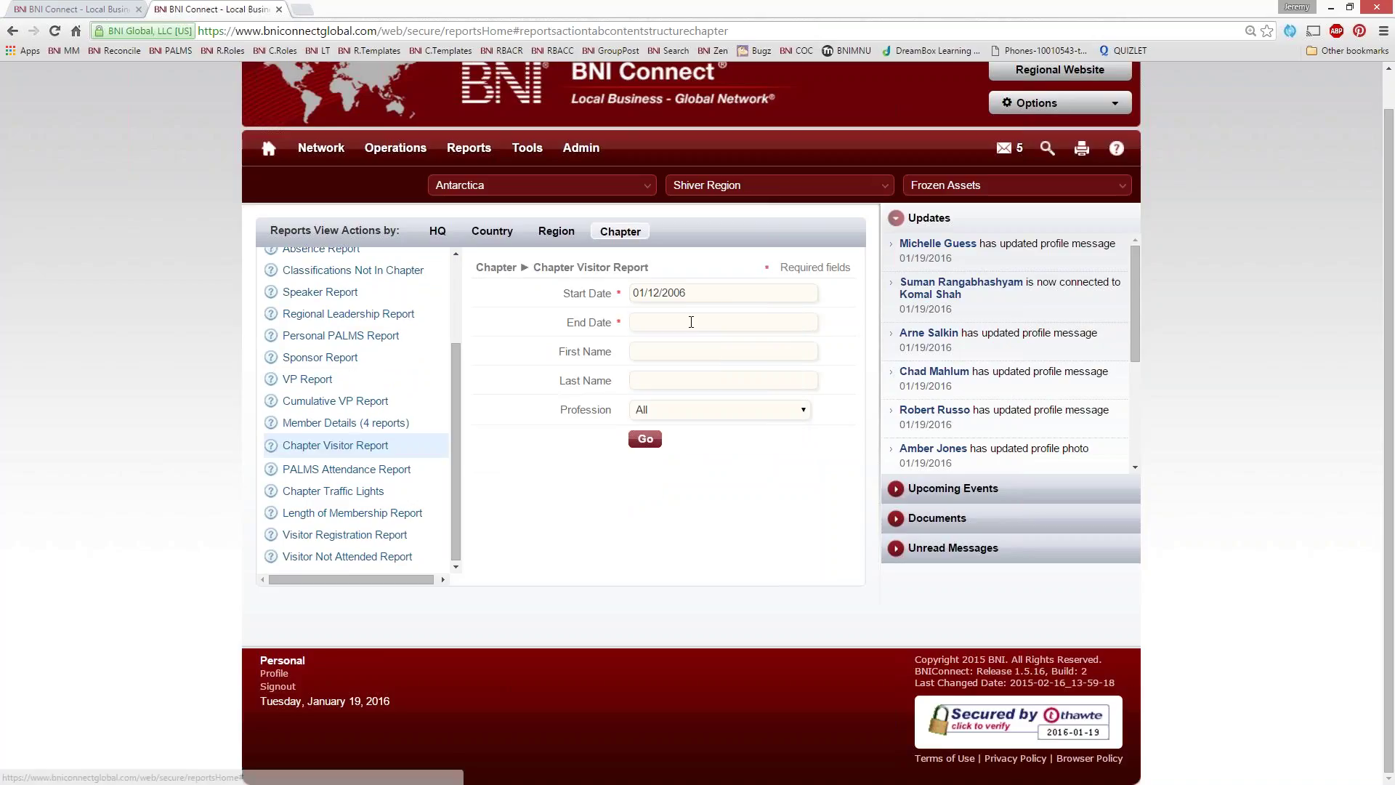
click(719, 421)
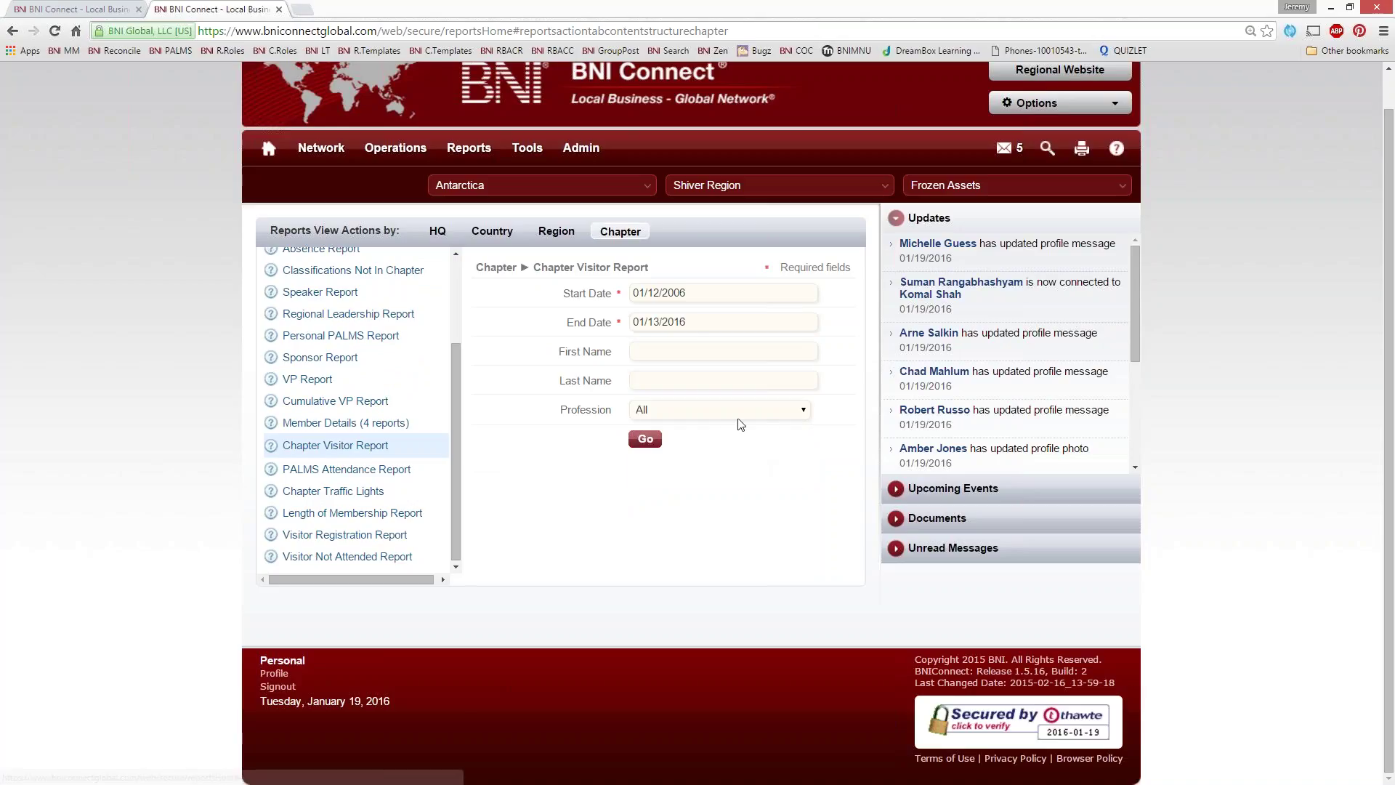
click(692, 324)
click(764, 454)
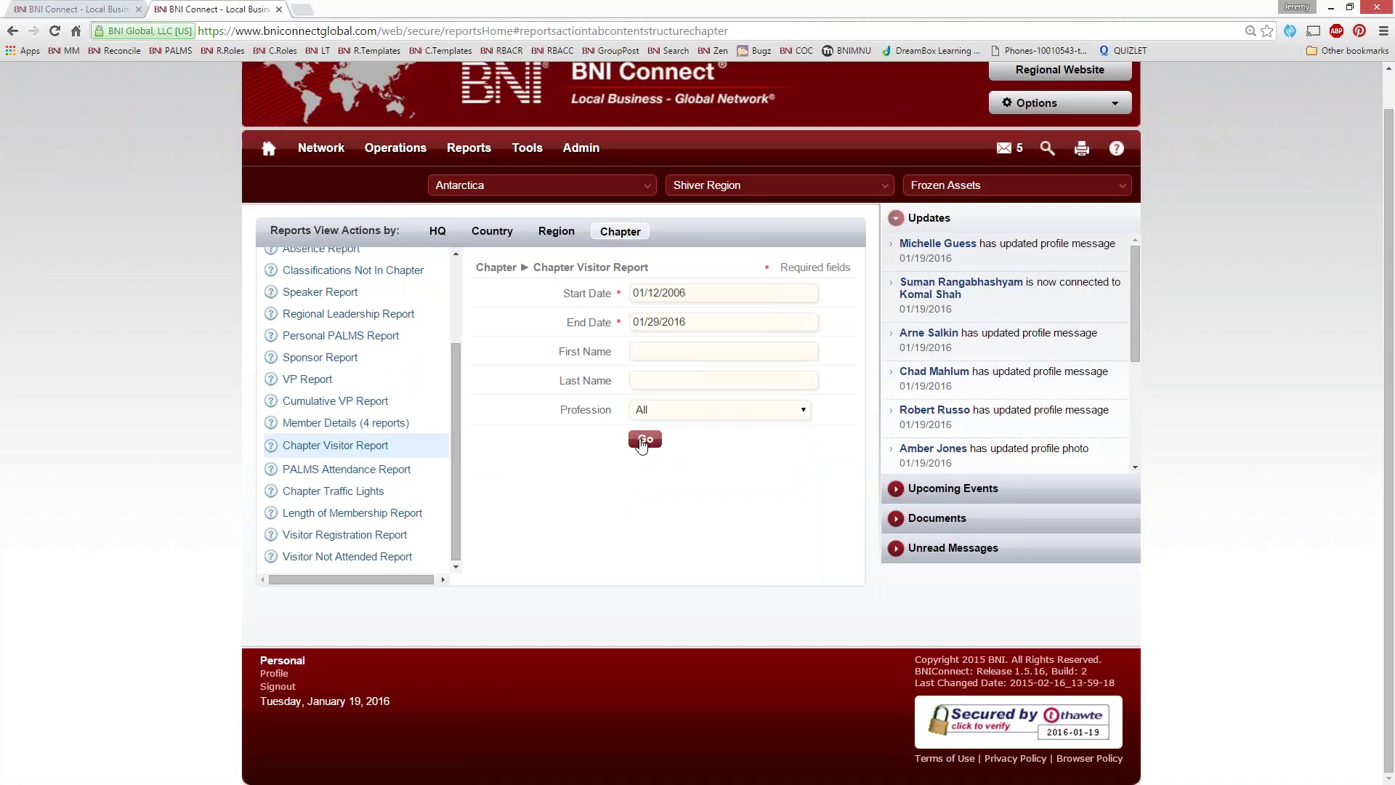
click(644, 439)
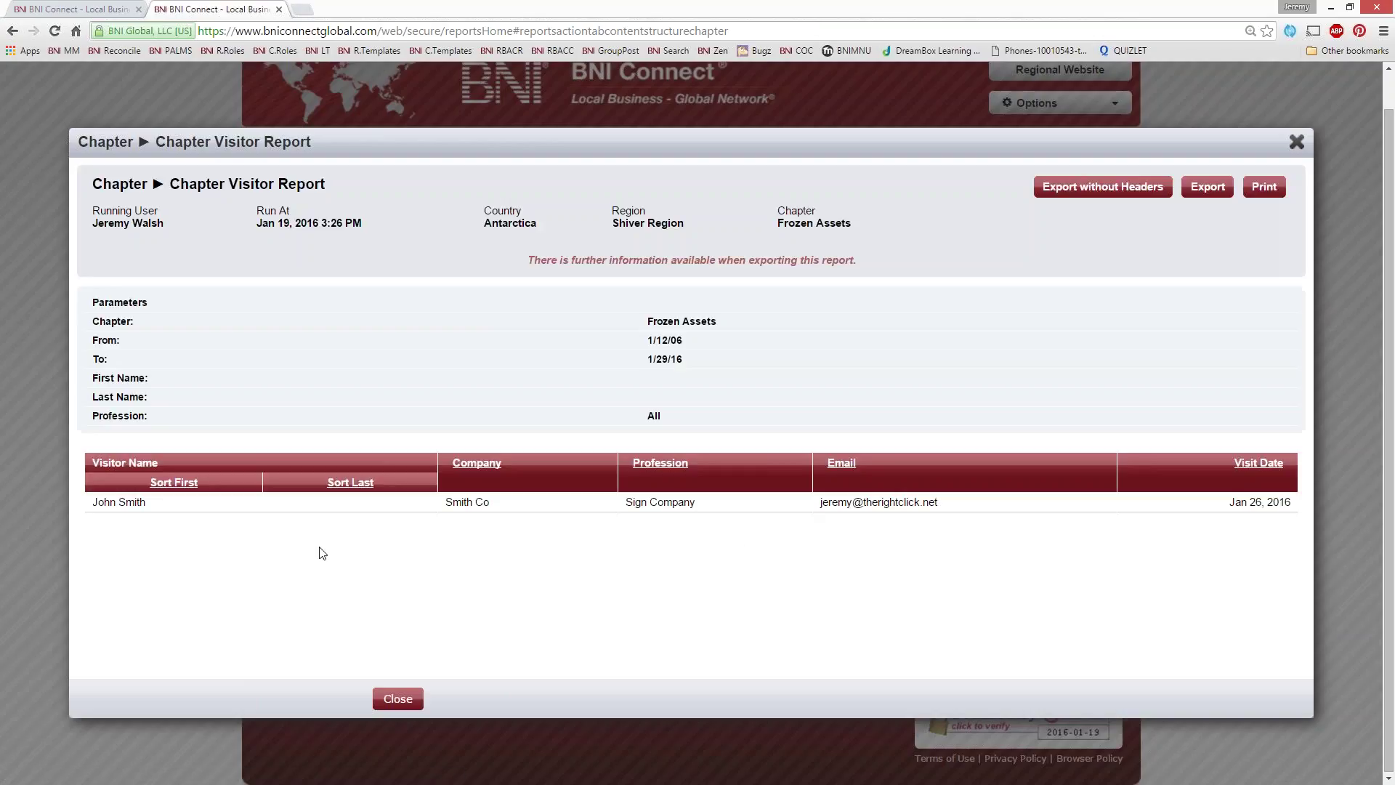
Verify the sign-company visitor's Jan 26, 2016 row in the report, then close the report window
drag(159, 510, 88, 505)
drag(525, 260, 857, 262)
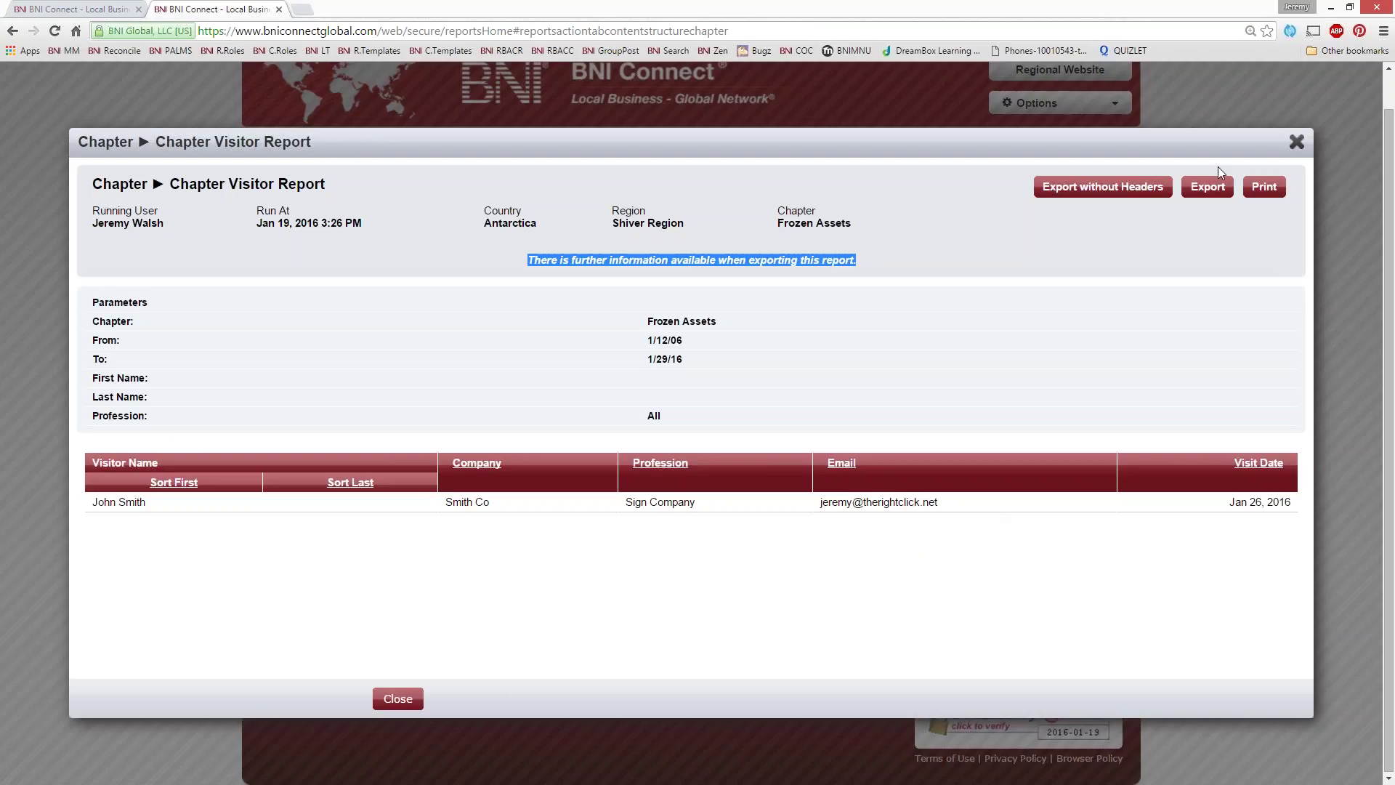
click(1297, 142)
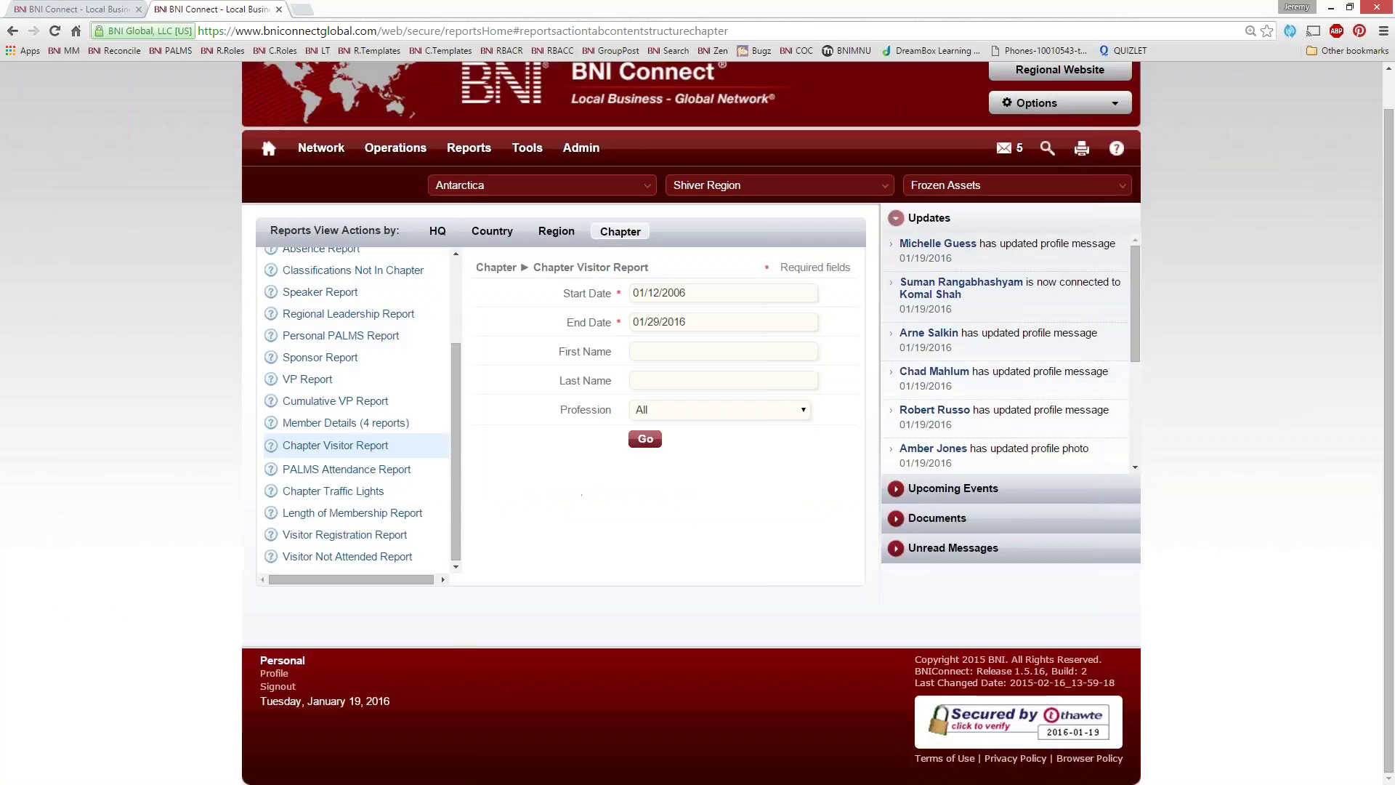